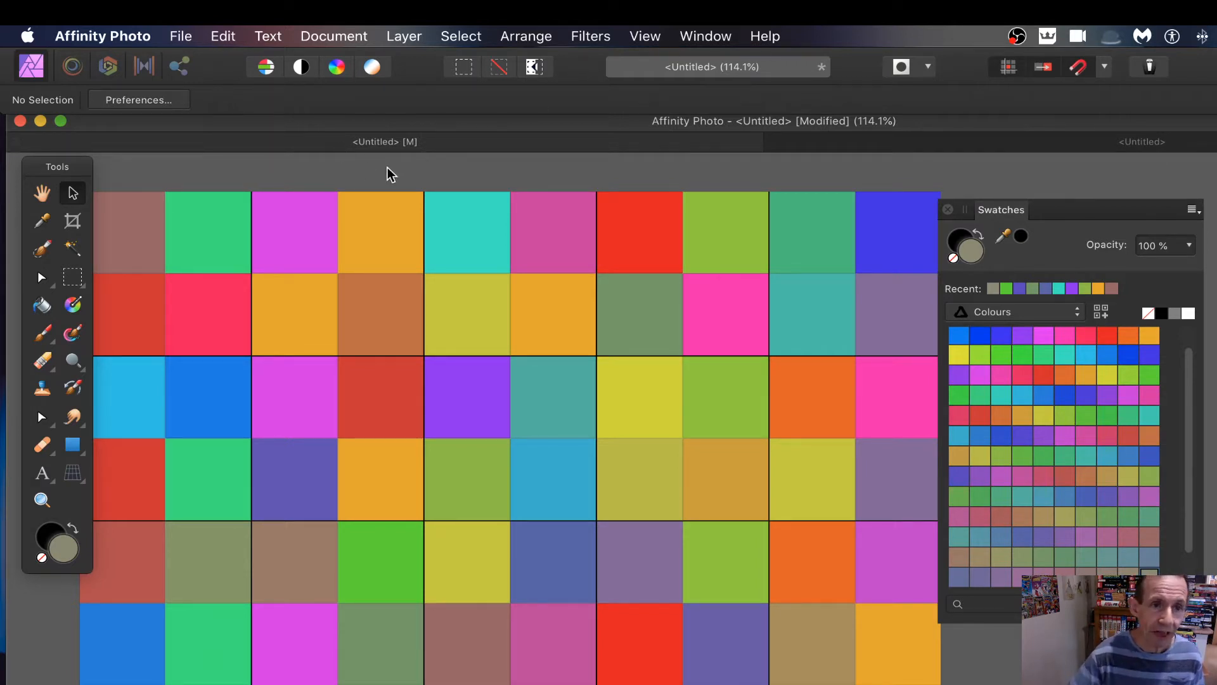
- Switch to the blank gridded document and review its options in the Snapping Manager
click(894, 146)
key(h)
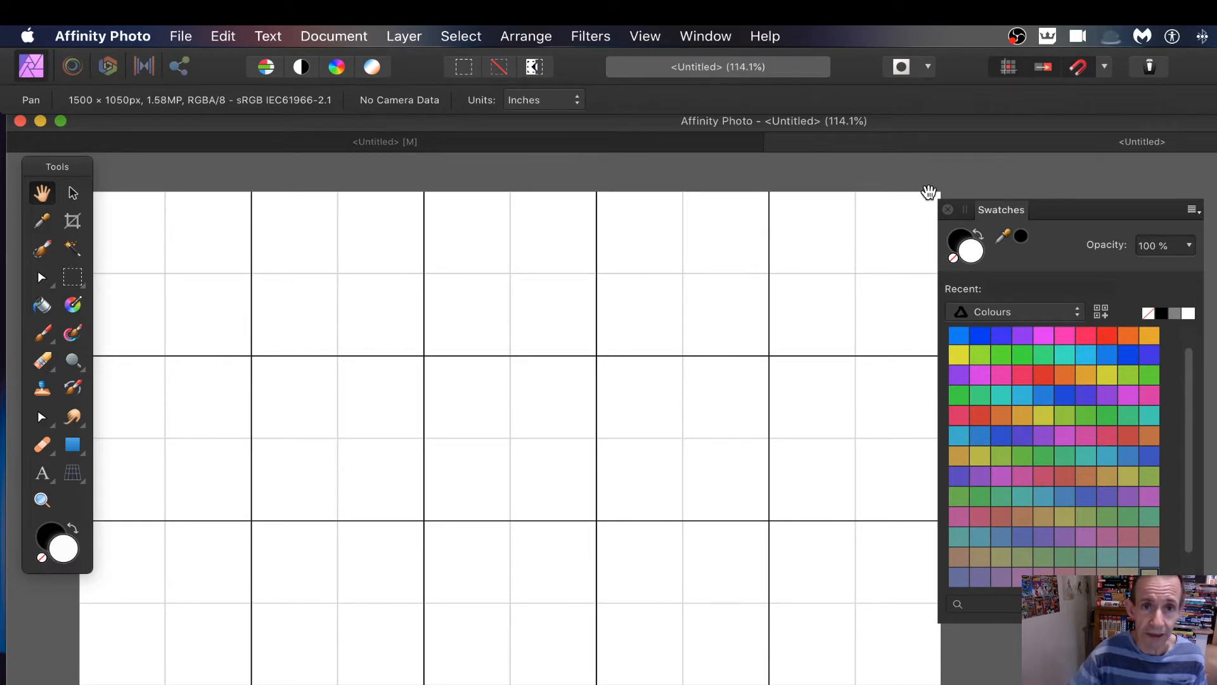
click(645, 36)
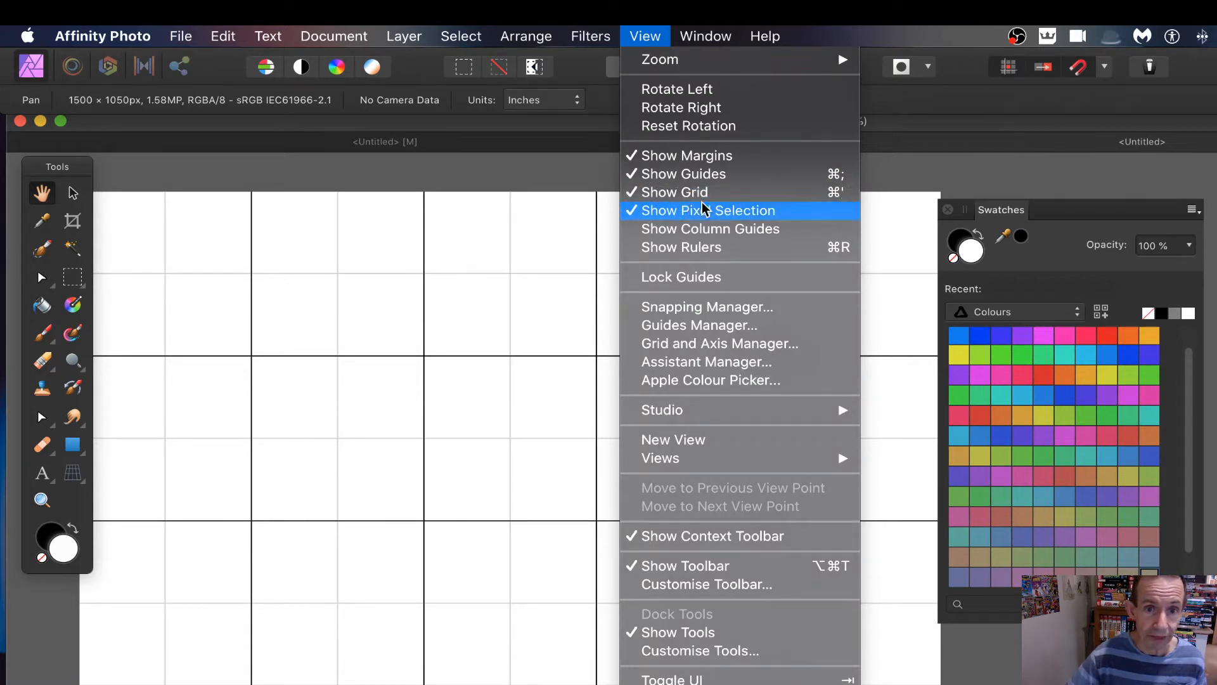
click(1076, 155)
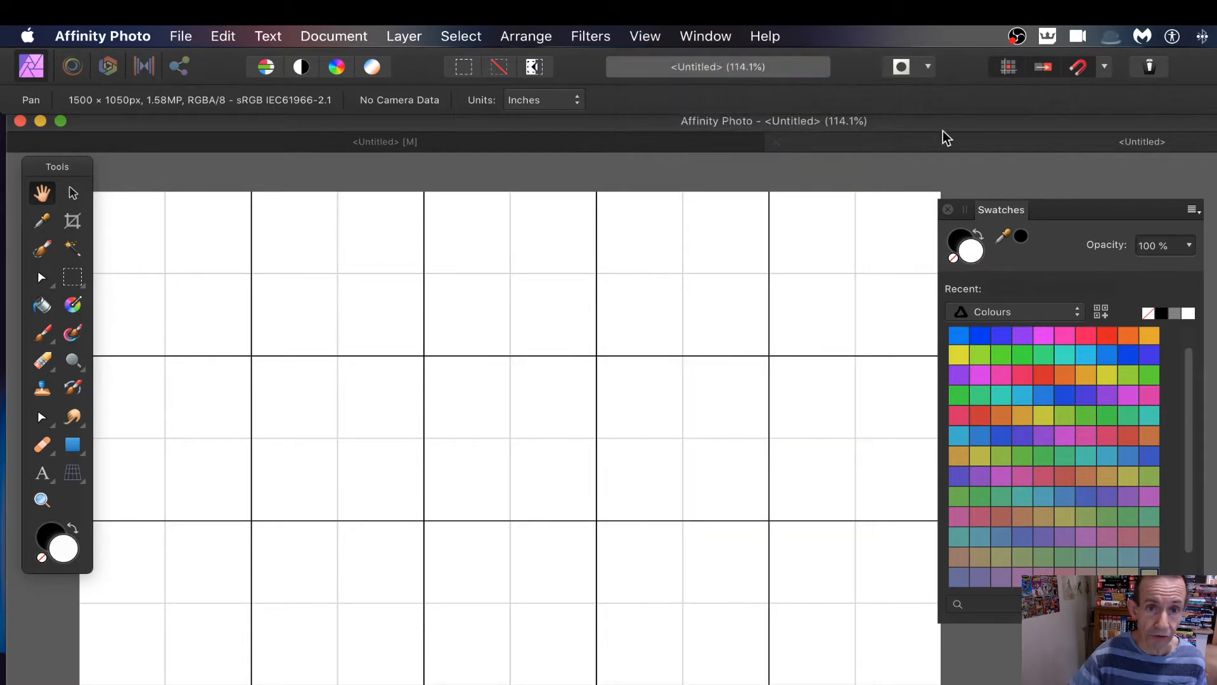
click(645, 37)
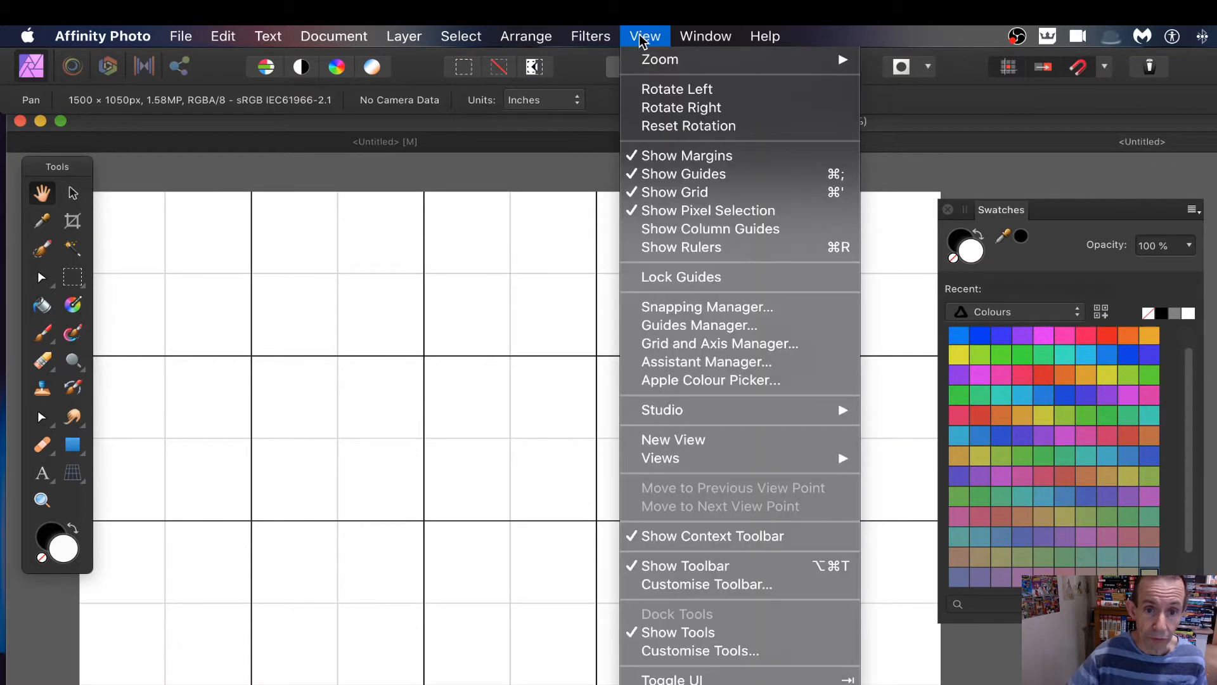
click(676, 308)
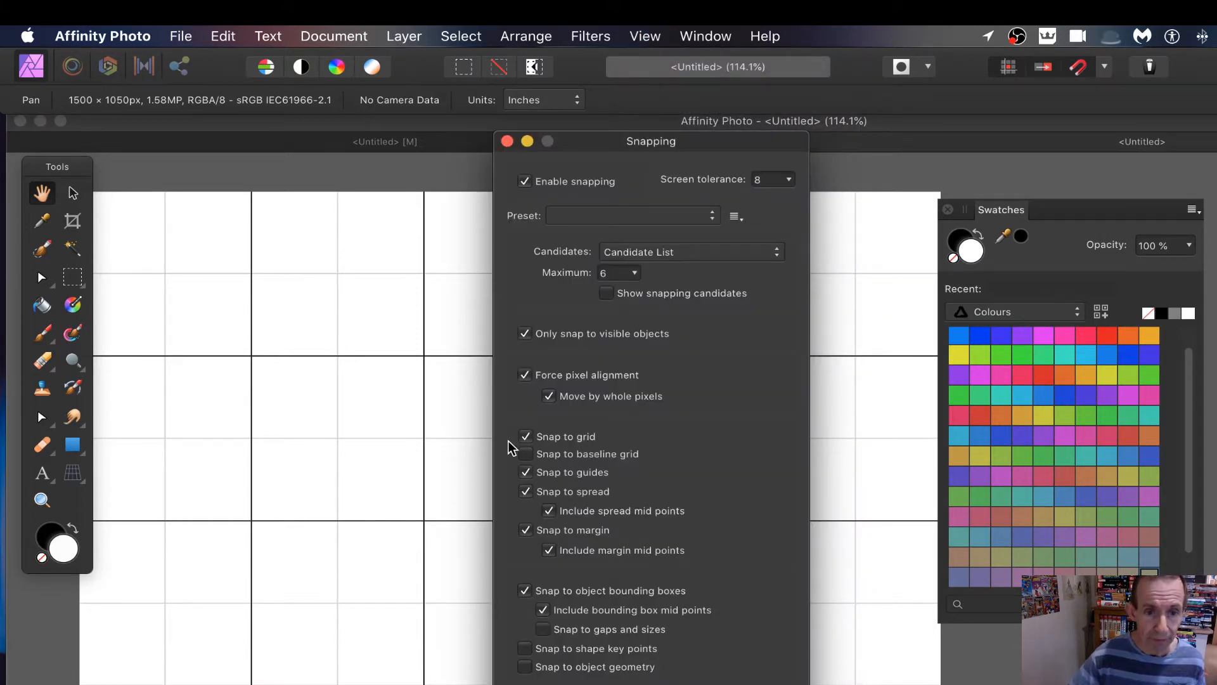
click(508, 142)
- Examine the Basic and Advanced grid modes in the Grid and Axis Manager, returning the grid to Automatic
click(643, 36)
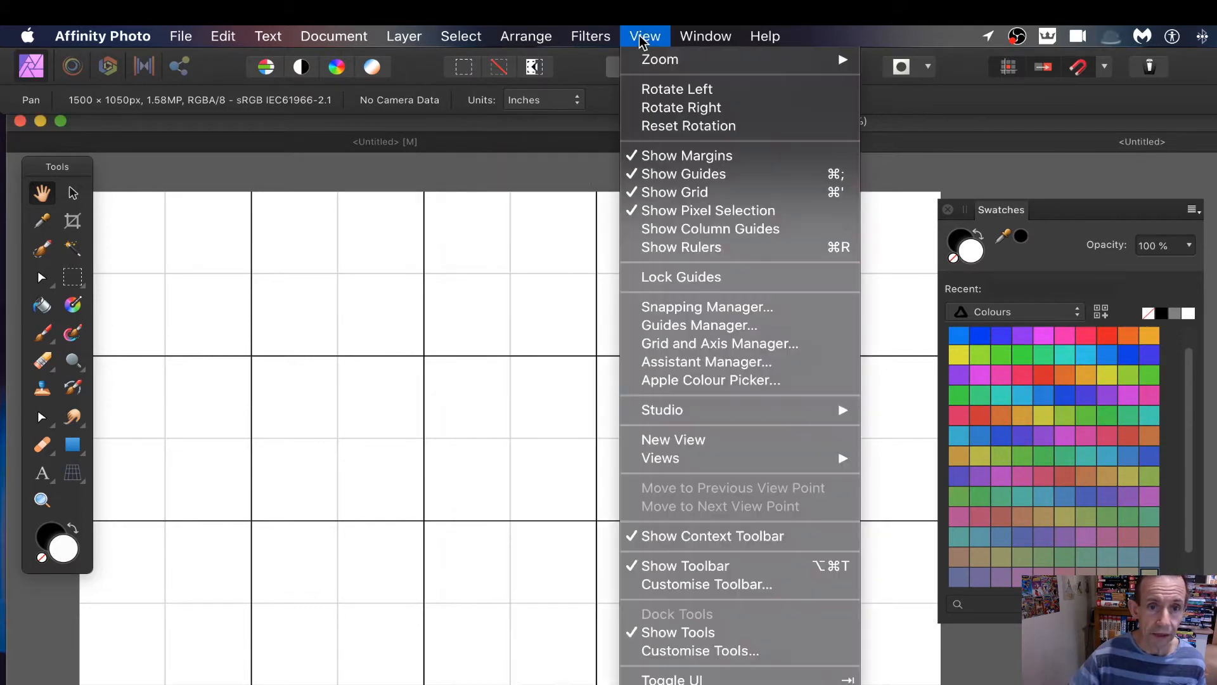
click(716, 346)
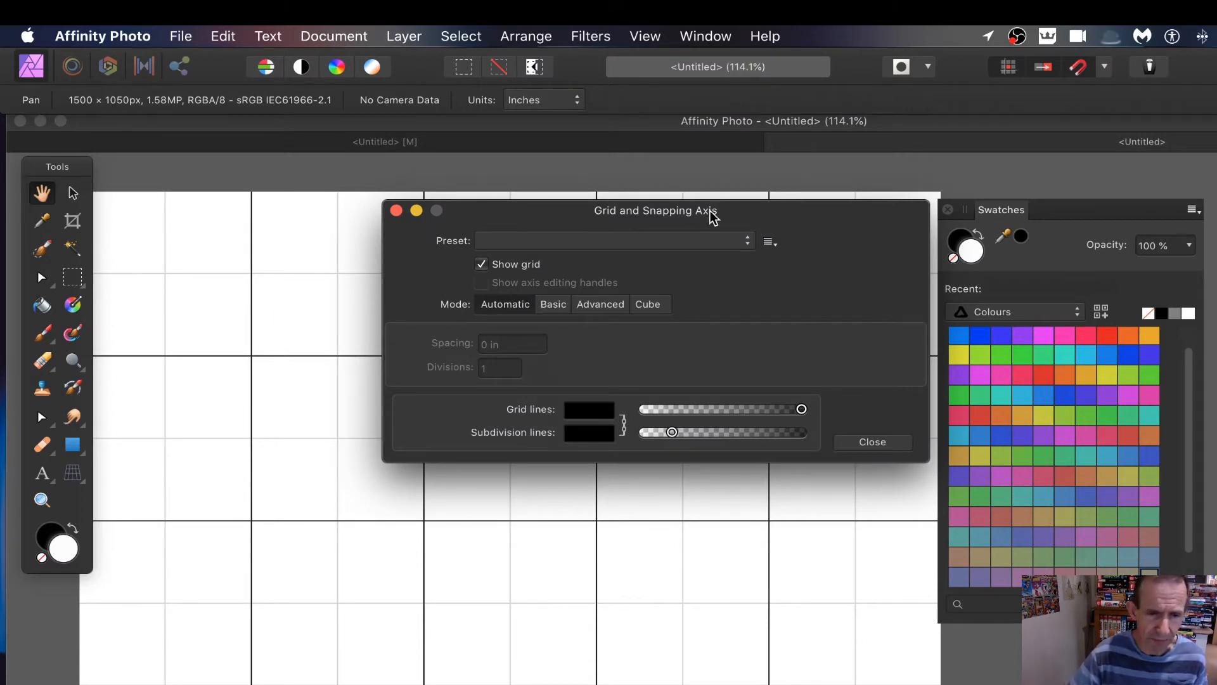
click(553, 305)
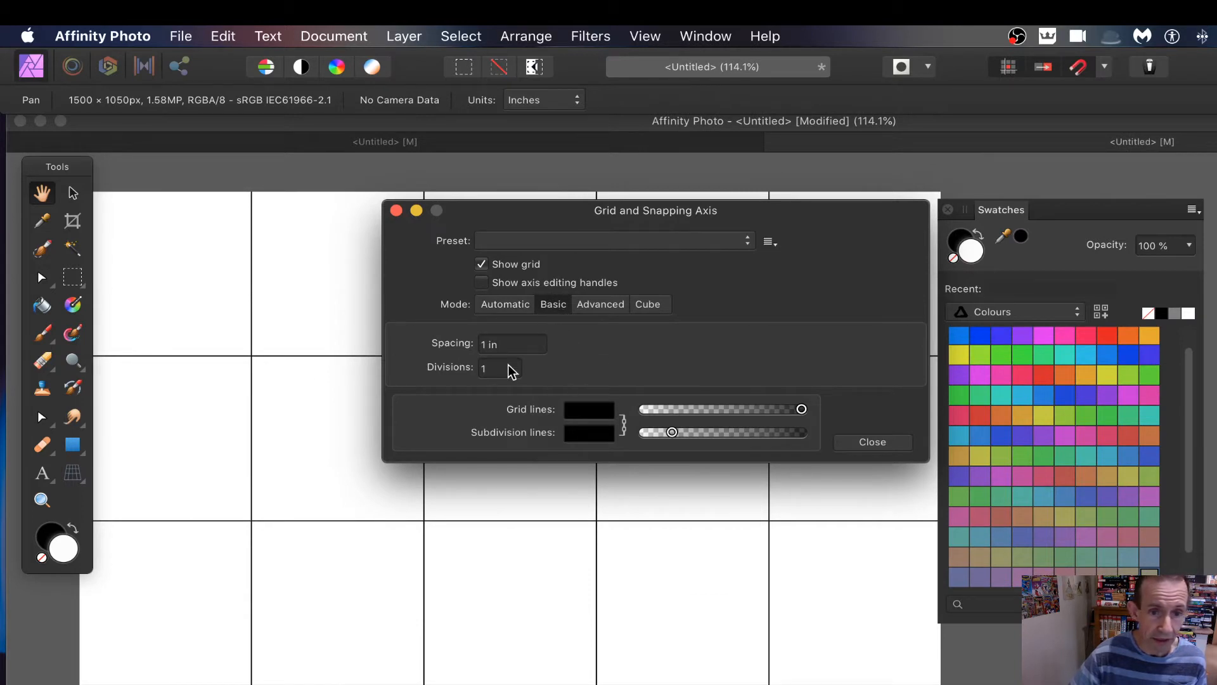
click(623, 307)
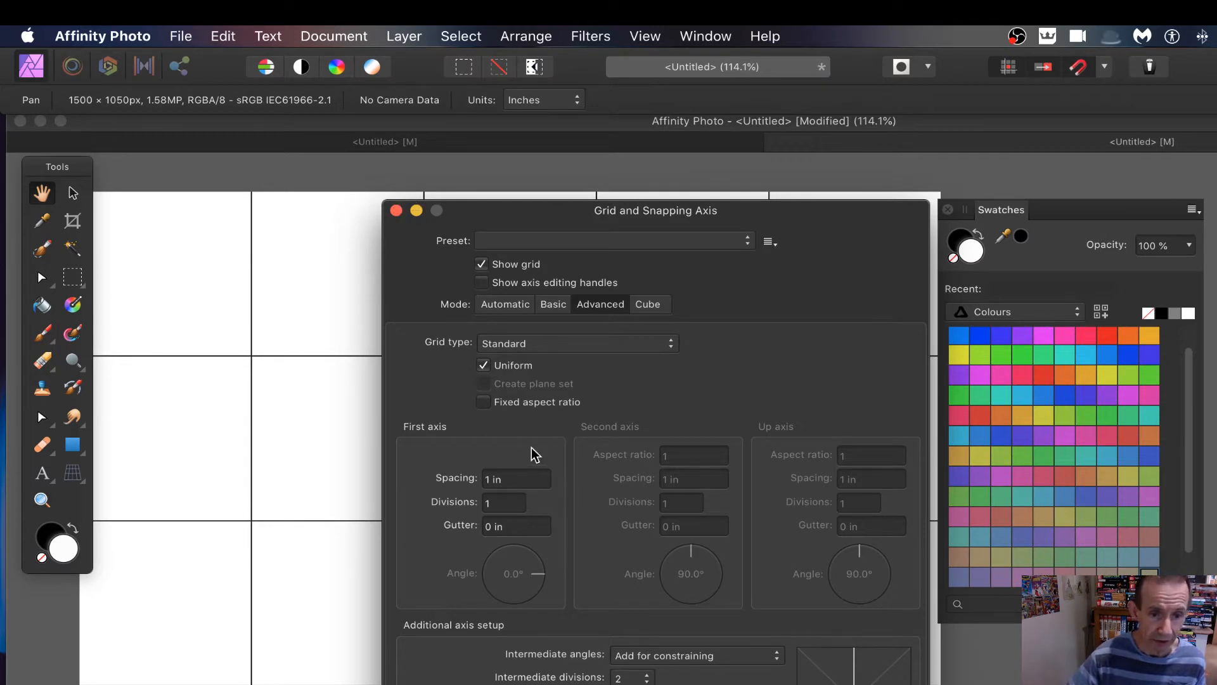
click(497, 305)
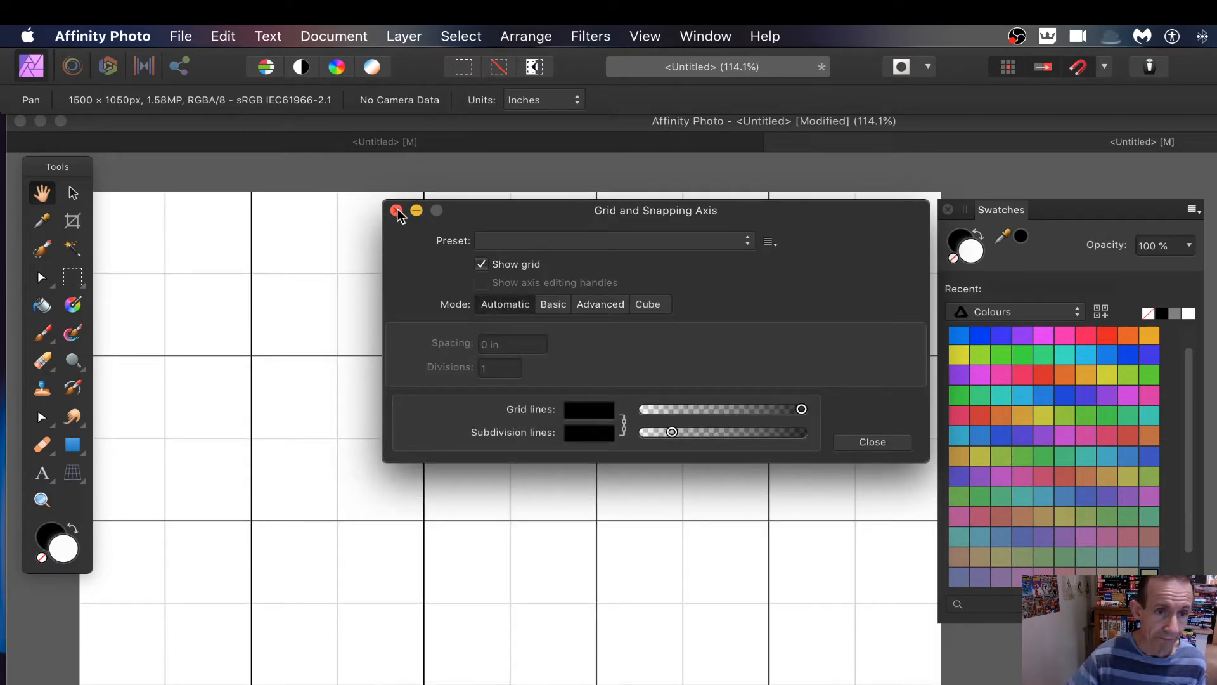
click(397, 211)
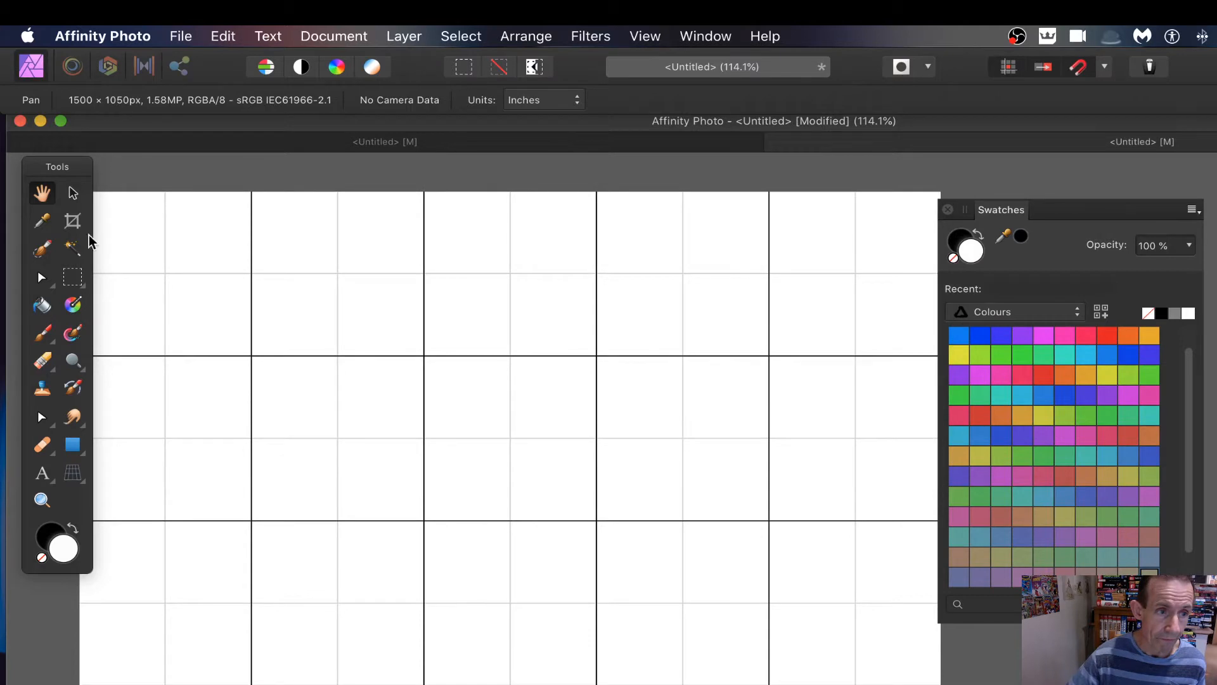
- Draw a magenta rectangle that exactly fills the first grid cell in the page's upper-left corner
click(73, 451)
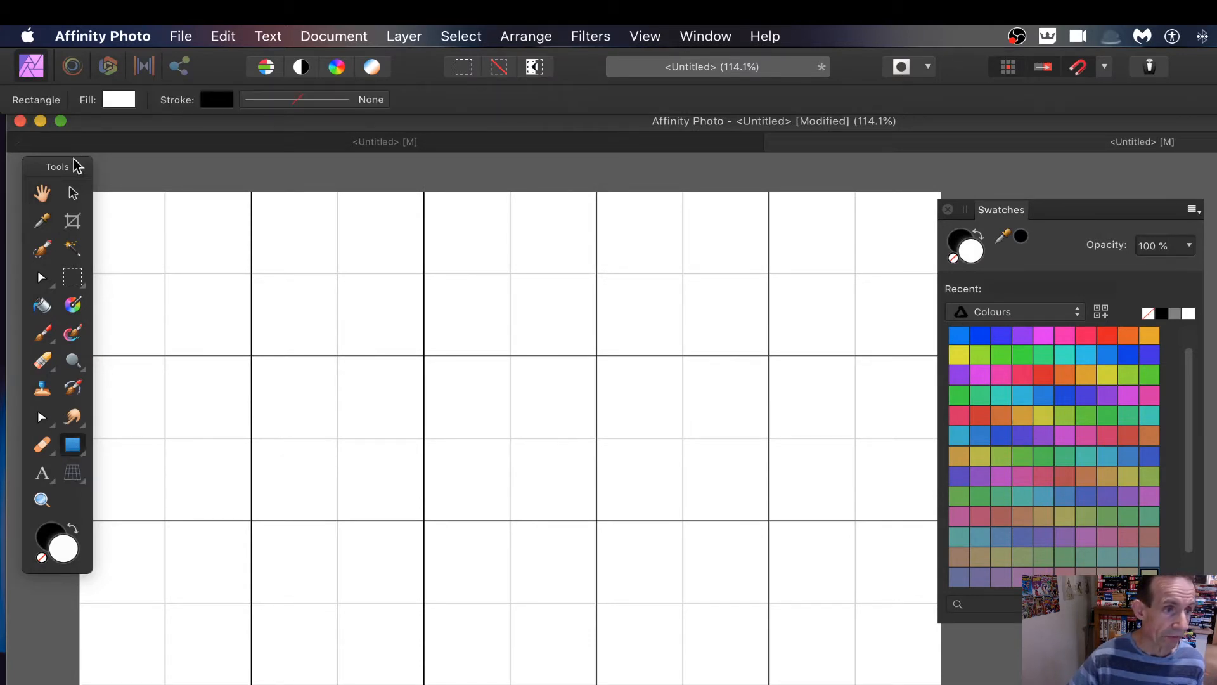
drag(67, 168, 46, 171)
click(1043, 336)
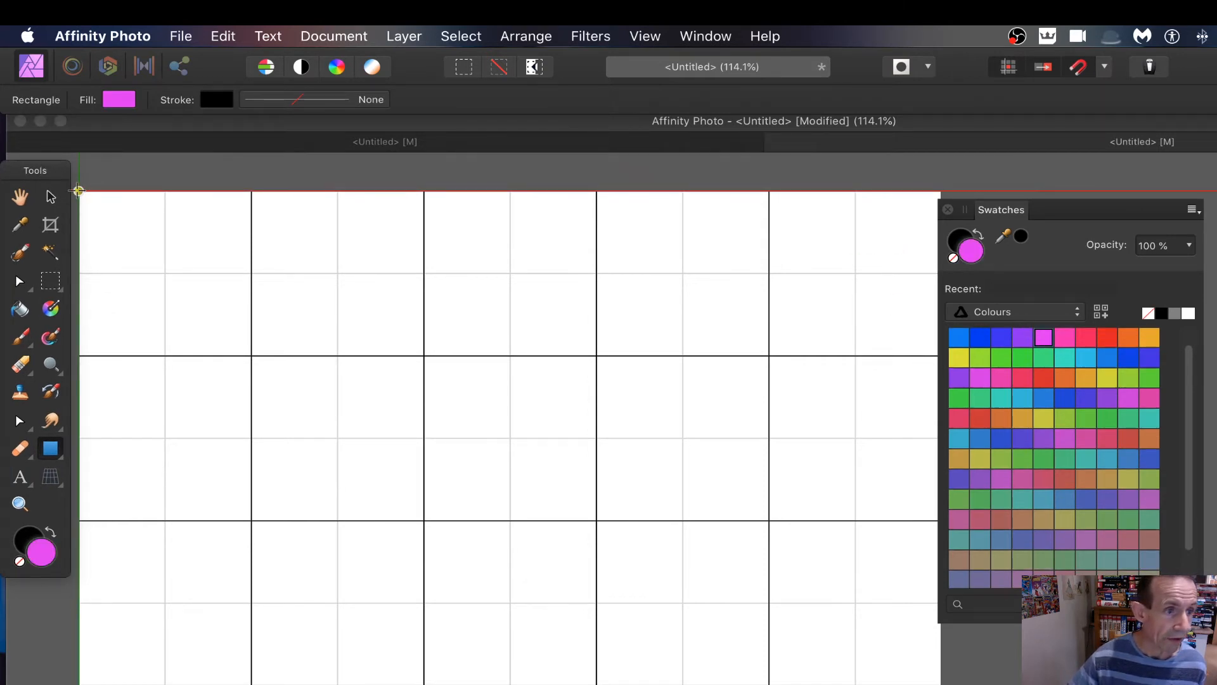
click(78, 191)
drag(78, 191, 165, 273)
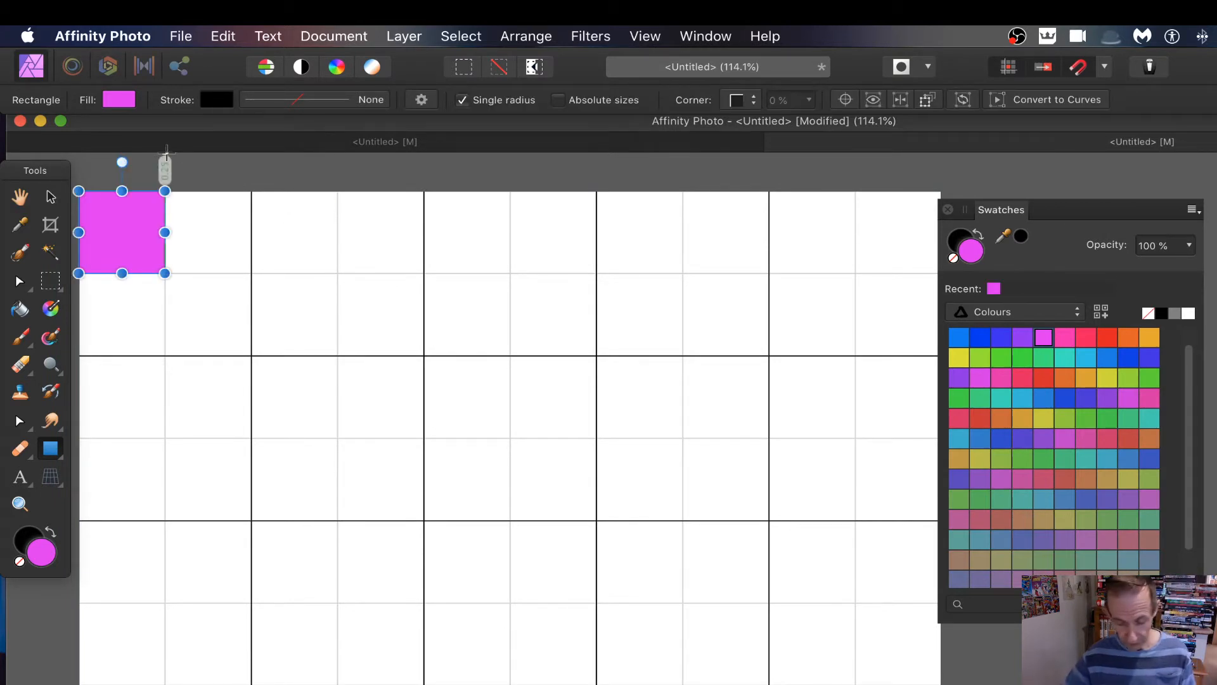
- Duplicate the square into the next three cells of the first row, filling the copies red, orange and dusty pink
click(53, 200)
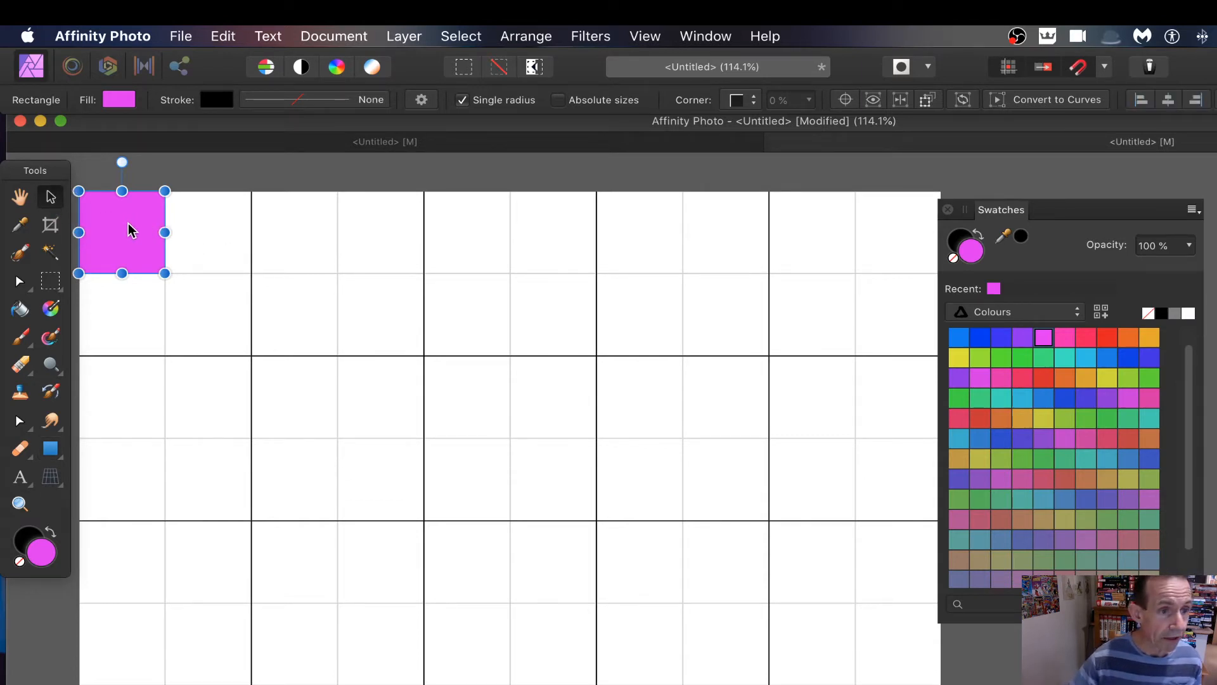
drag(131, 227, 218, 233)
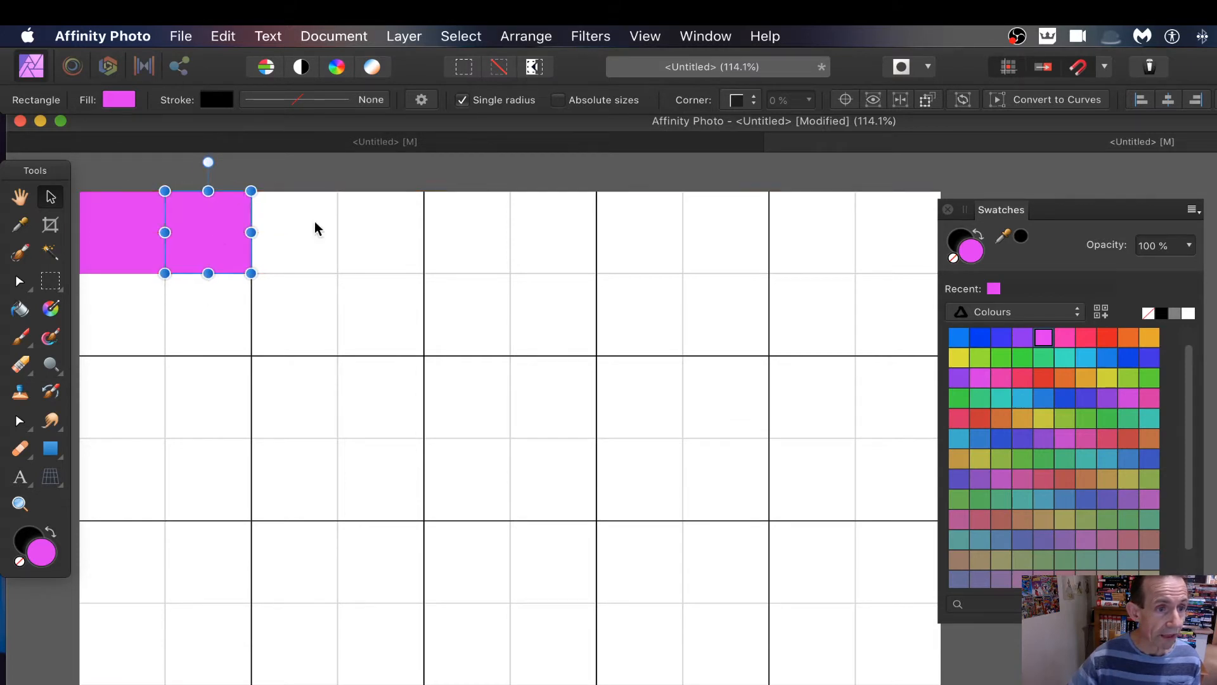
click(1044, 378)
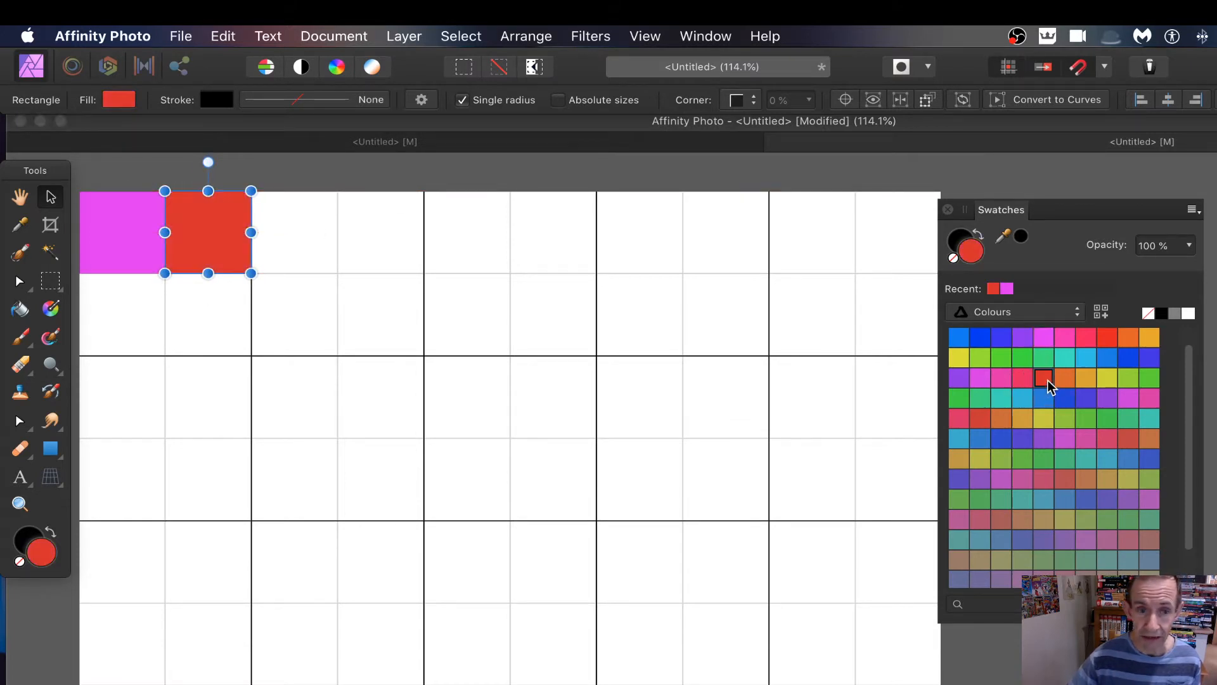
drag(219, 223, 308, 223)
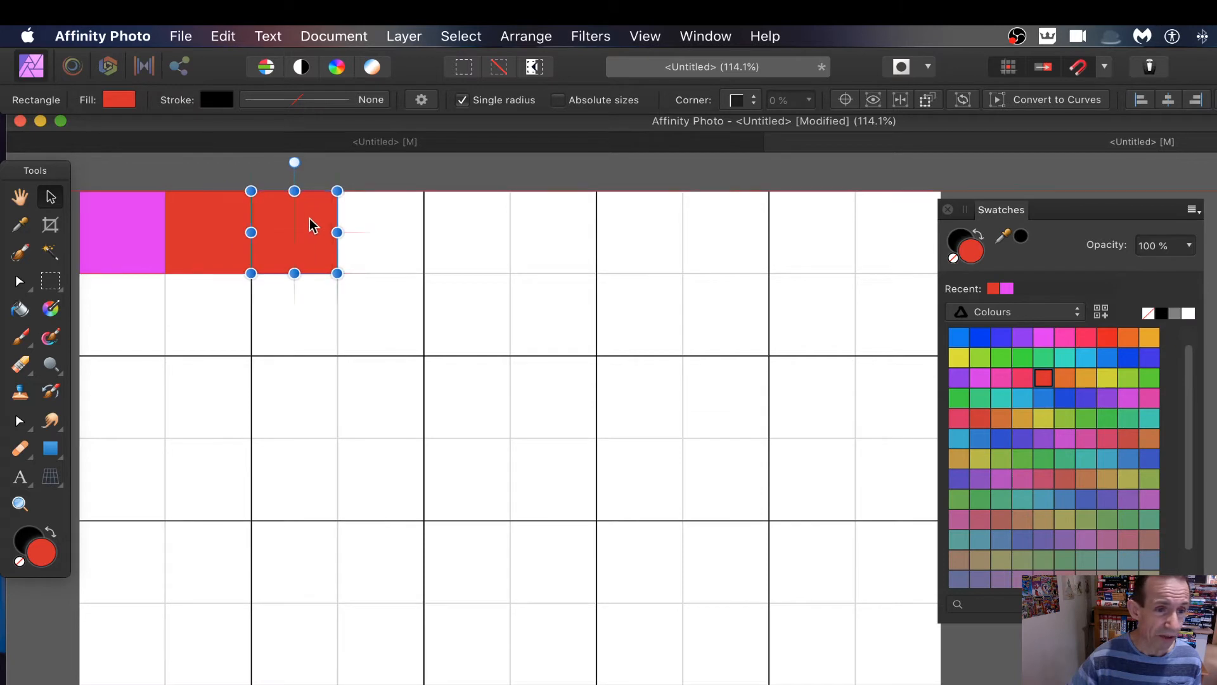
click(1150, 337)
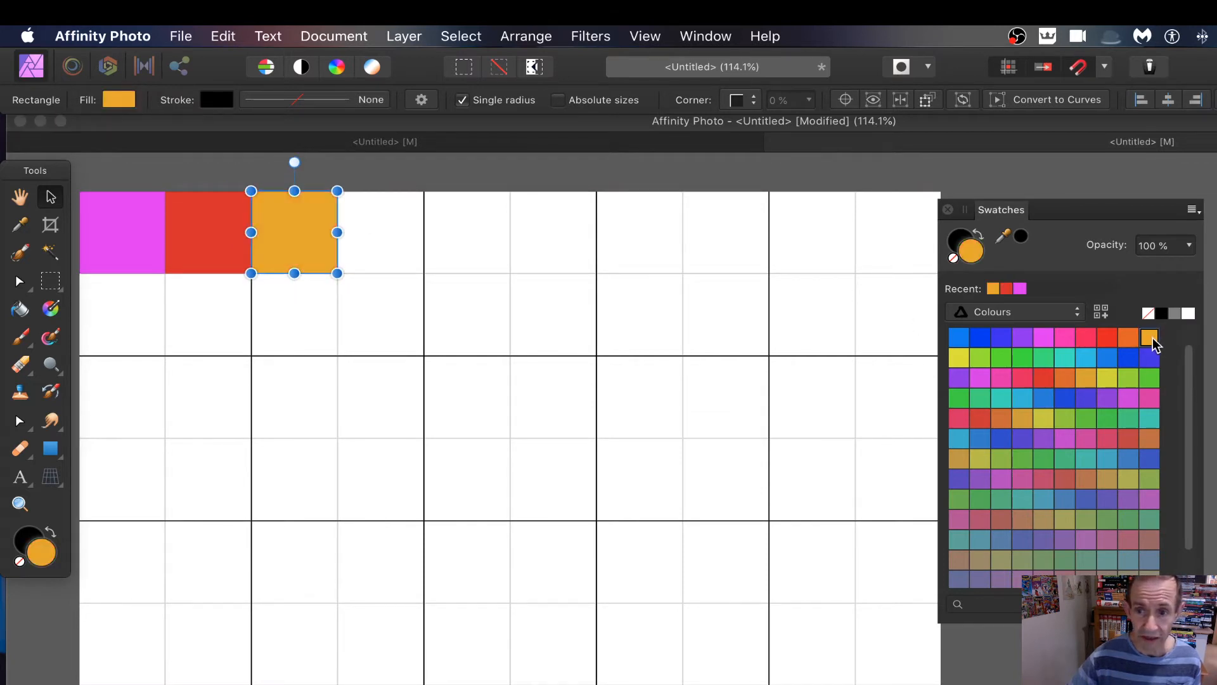
drag(288, 228, 375, 228)
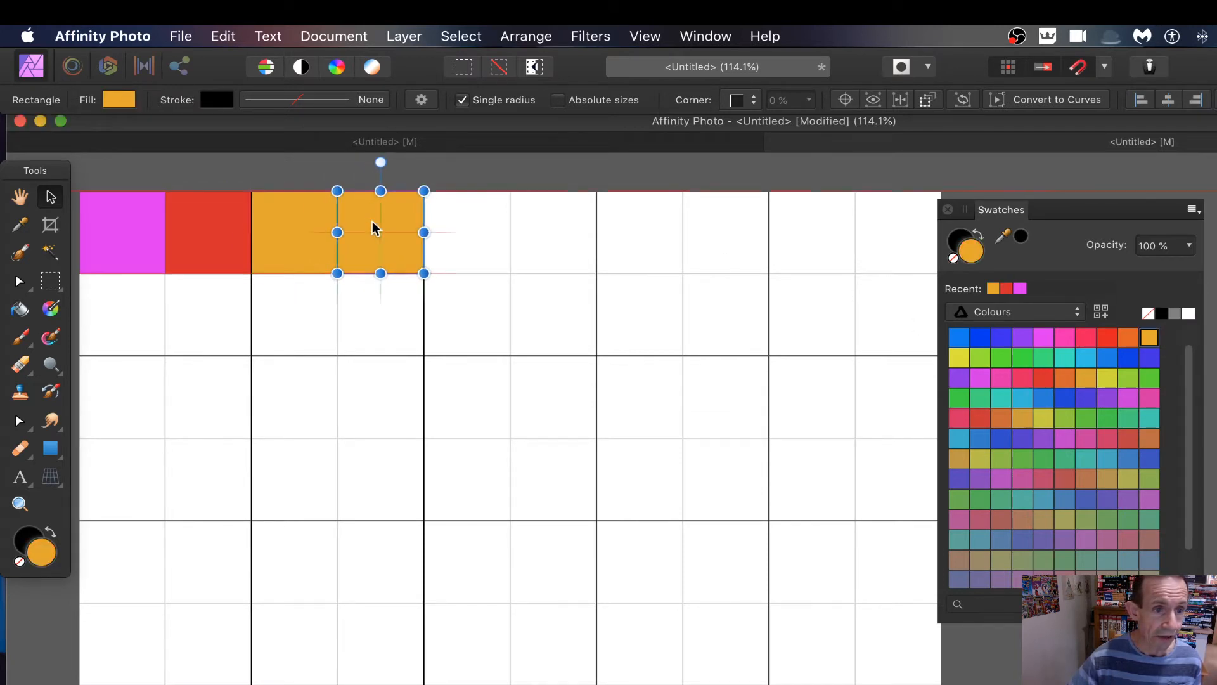
click(1043, 479)
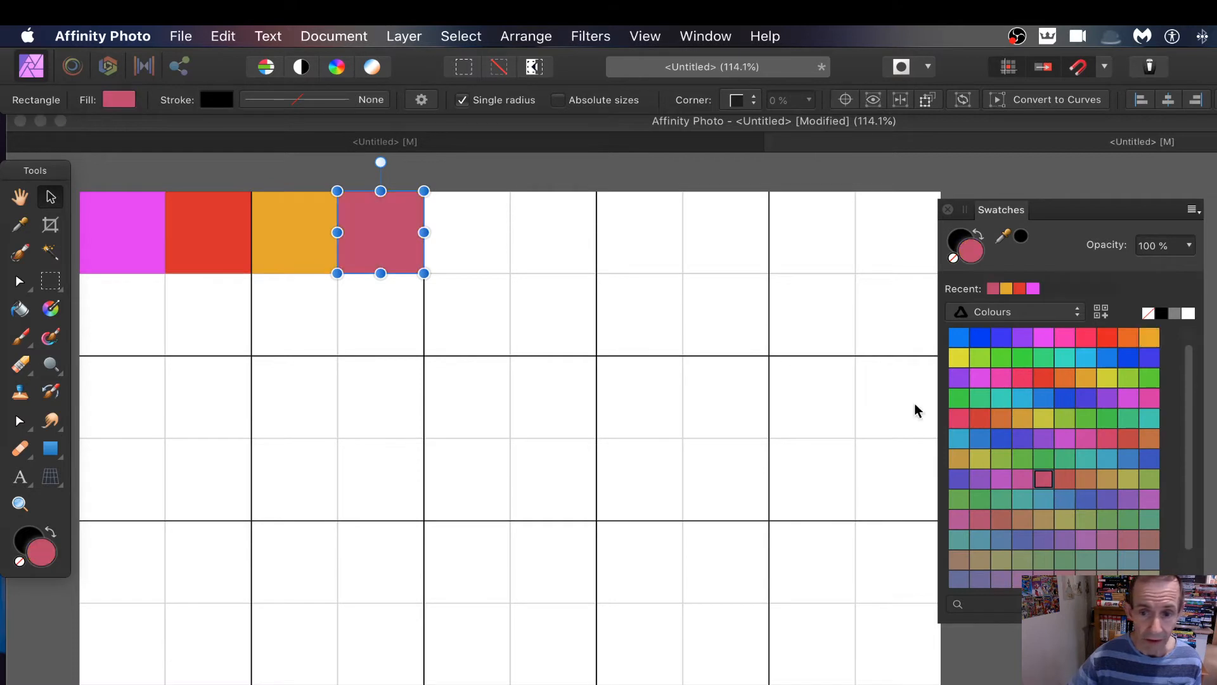
- Continue the first row with copies in cells five to seven, filled green, bright red and purple-blue
drag(381, 229, 578, 232)
click(980, 398)
click(1107, 337)
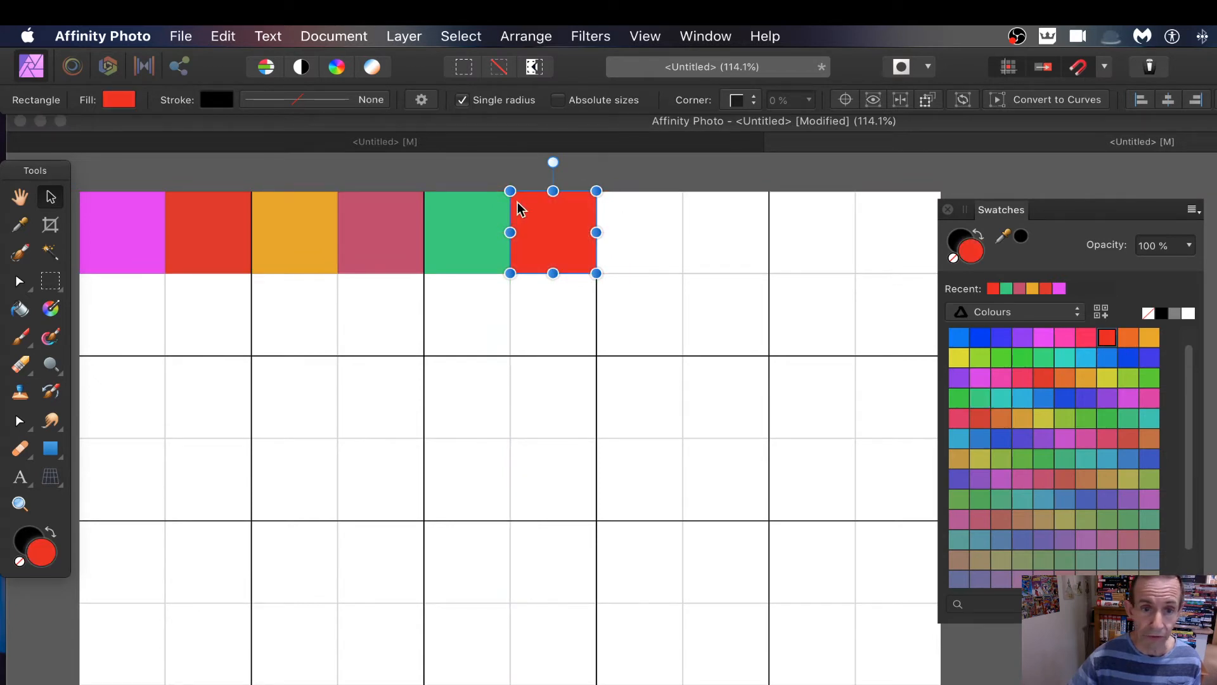
drag(546, 242, 641, 249)
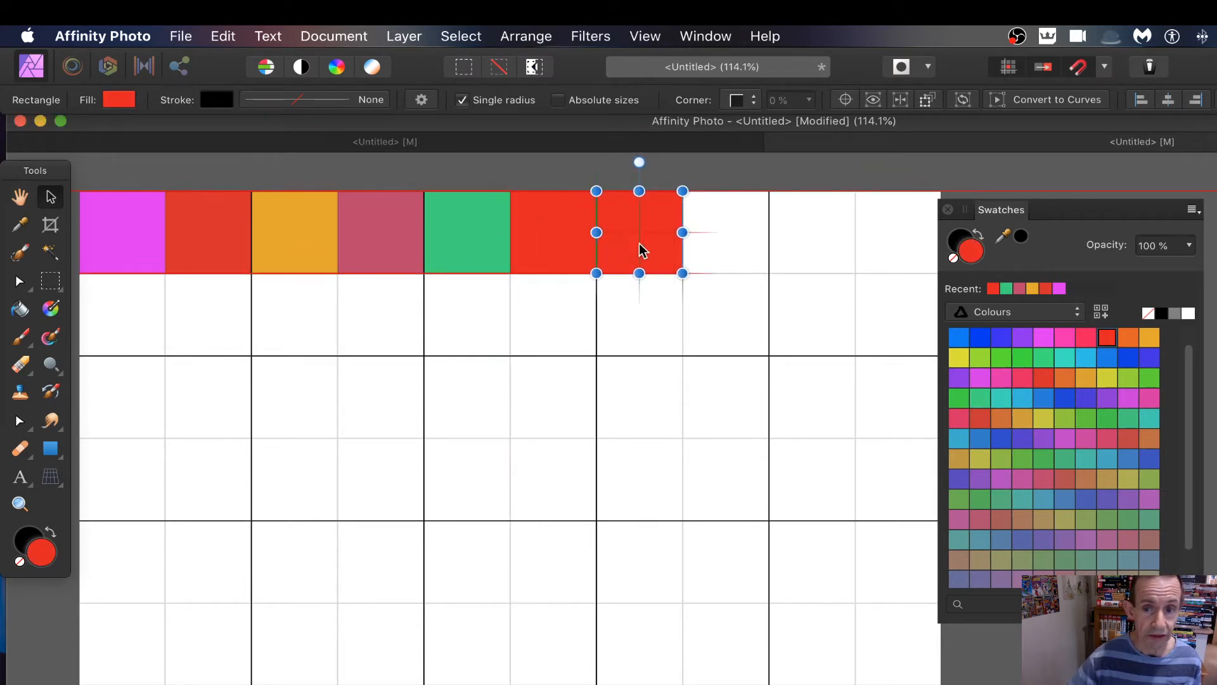
click(1022, 438)
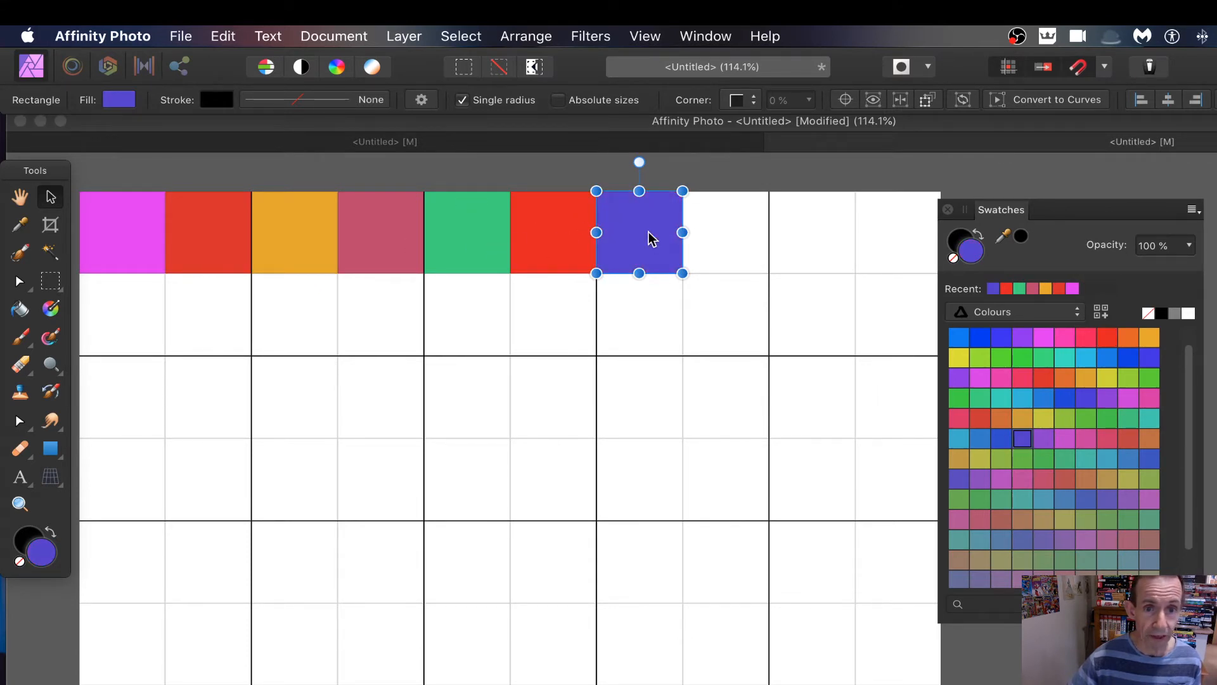
- Complete the first row with copies in cells eight to ten, filled orange, teal blue and pink
drag(647, 239, 804, 248)
click(1150, 337)
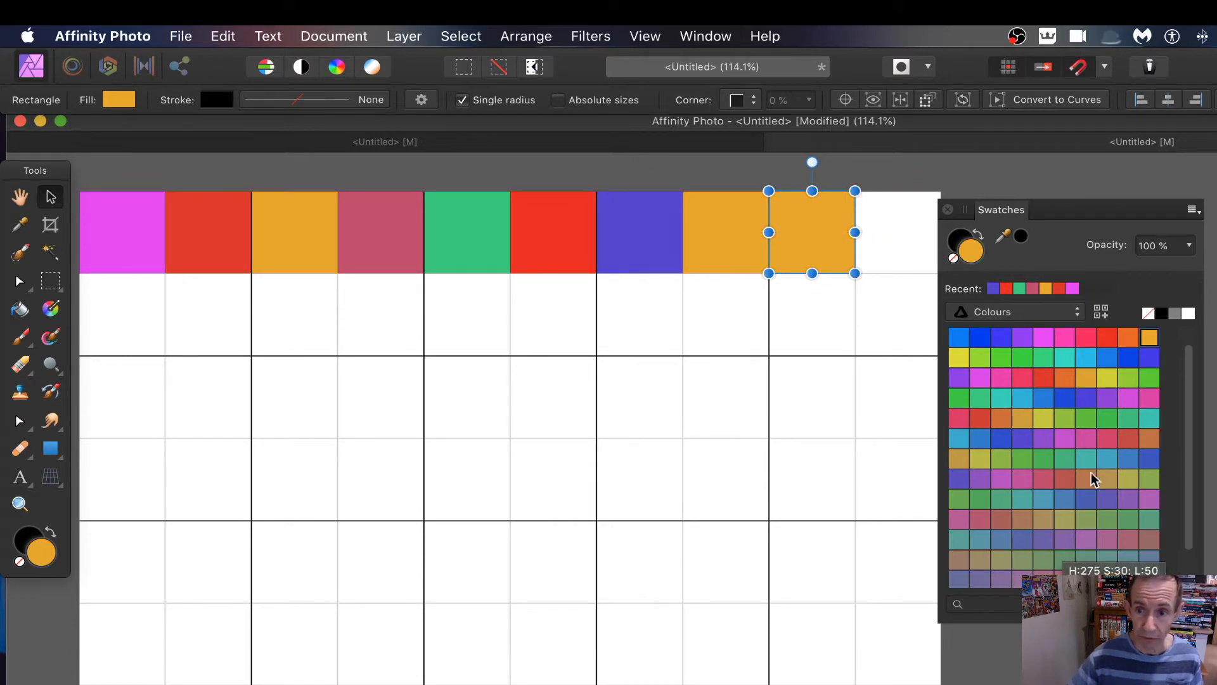
click(1107, 458)
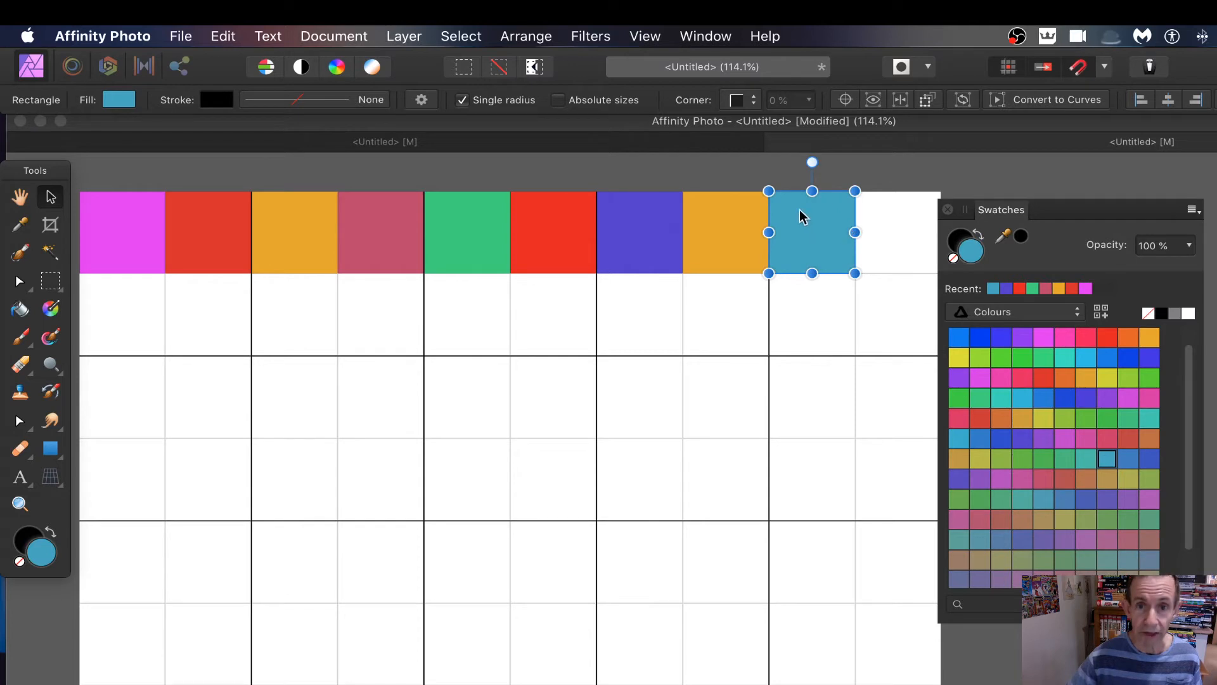
drag(802, 211, 891, 228)
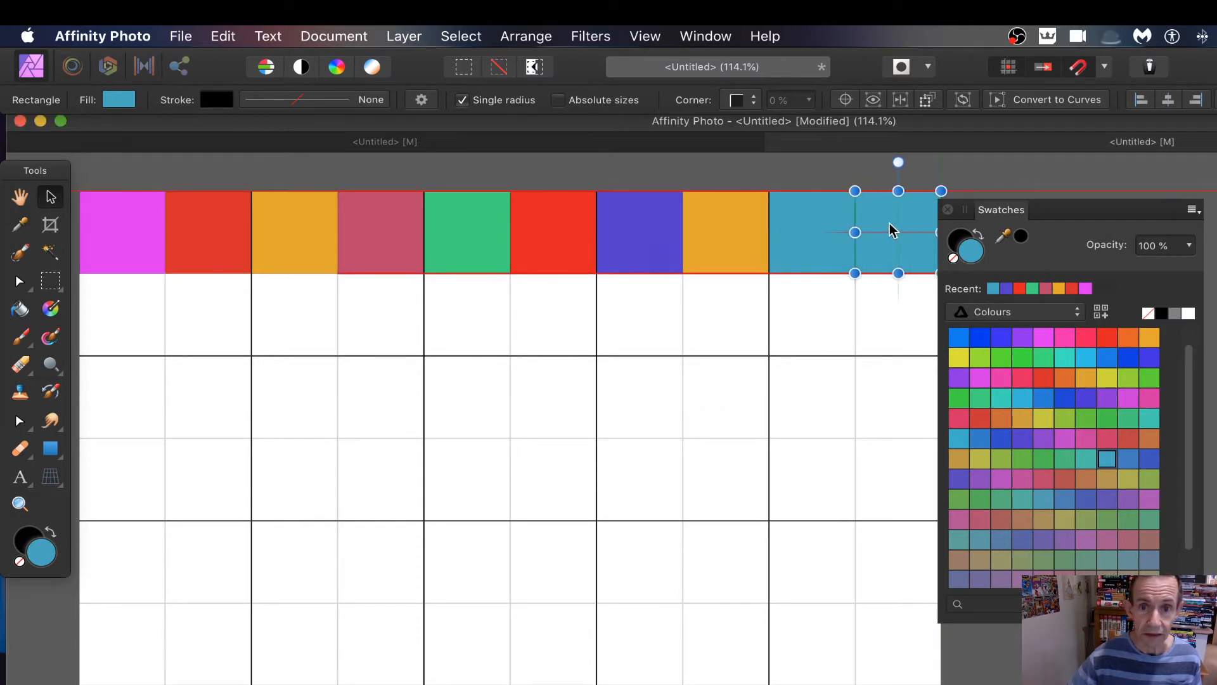
click(1000, 378)
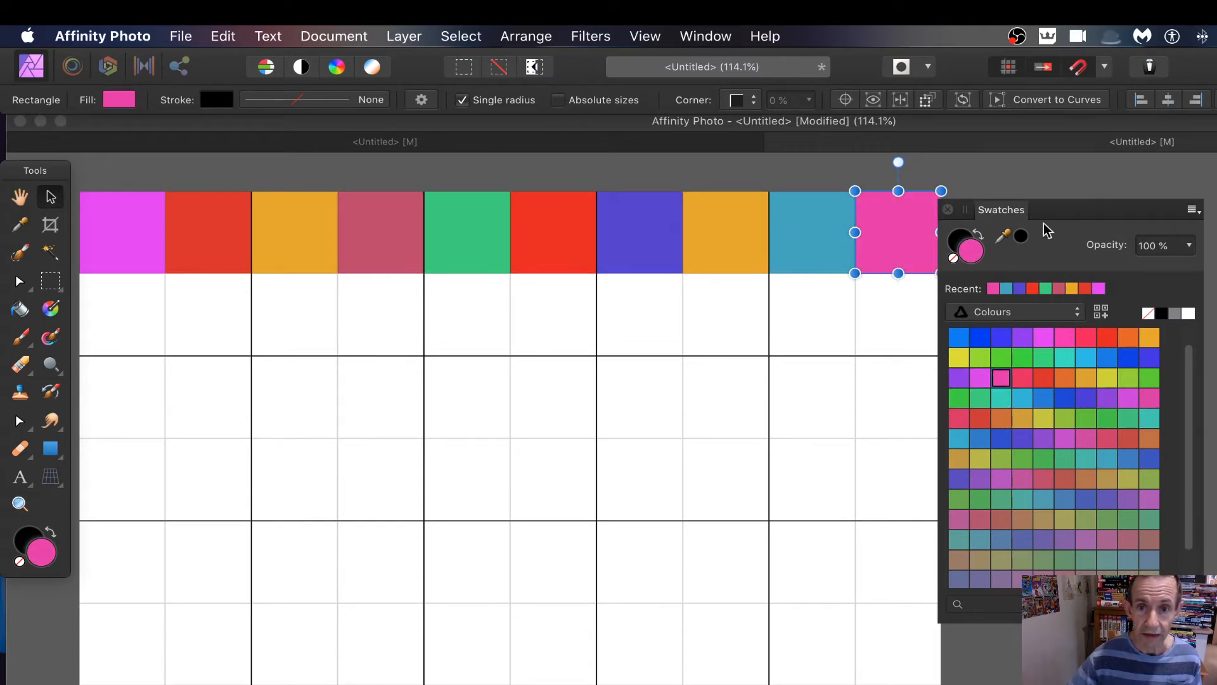
- Select all ten squares of the first row and duplicate them into the second, third and fourth rows
mouse_move(1003, 209)
mouse_down()
mouse_move(1053, 200)
mouse_move(1021, 204)
mouse_up()
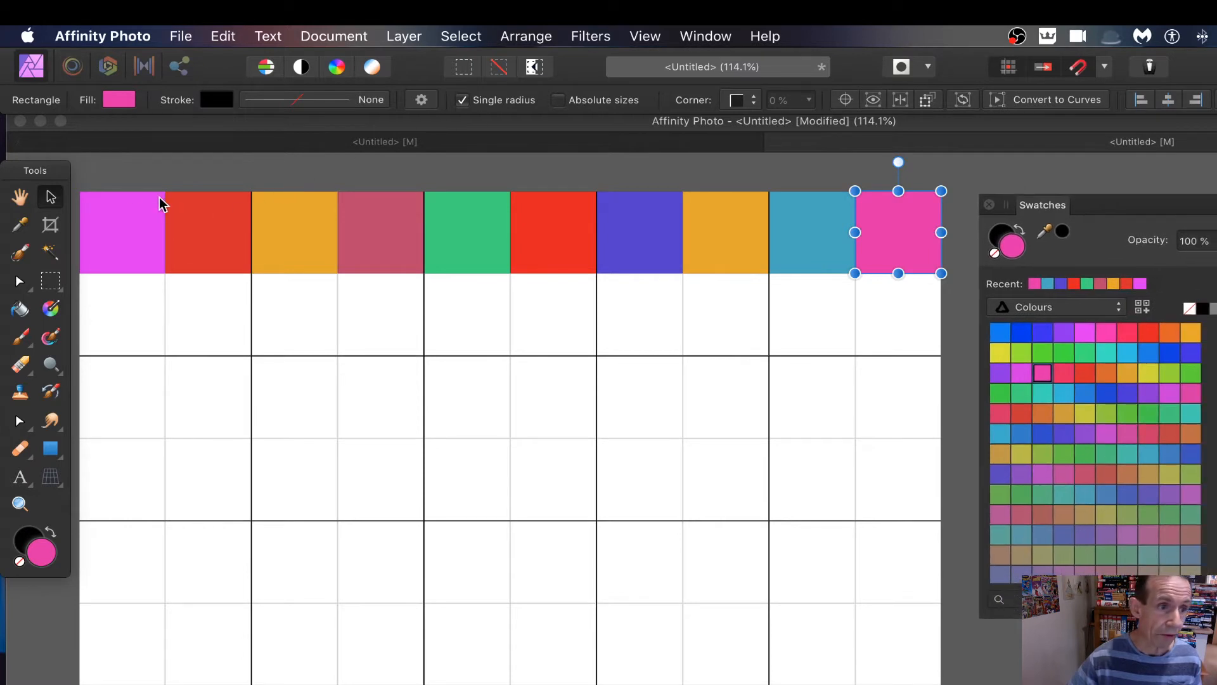
drag(87, 175, 961, 294)
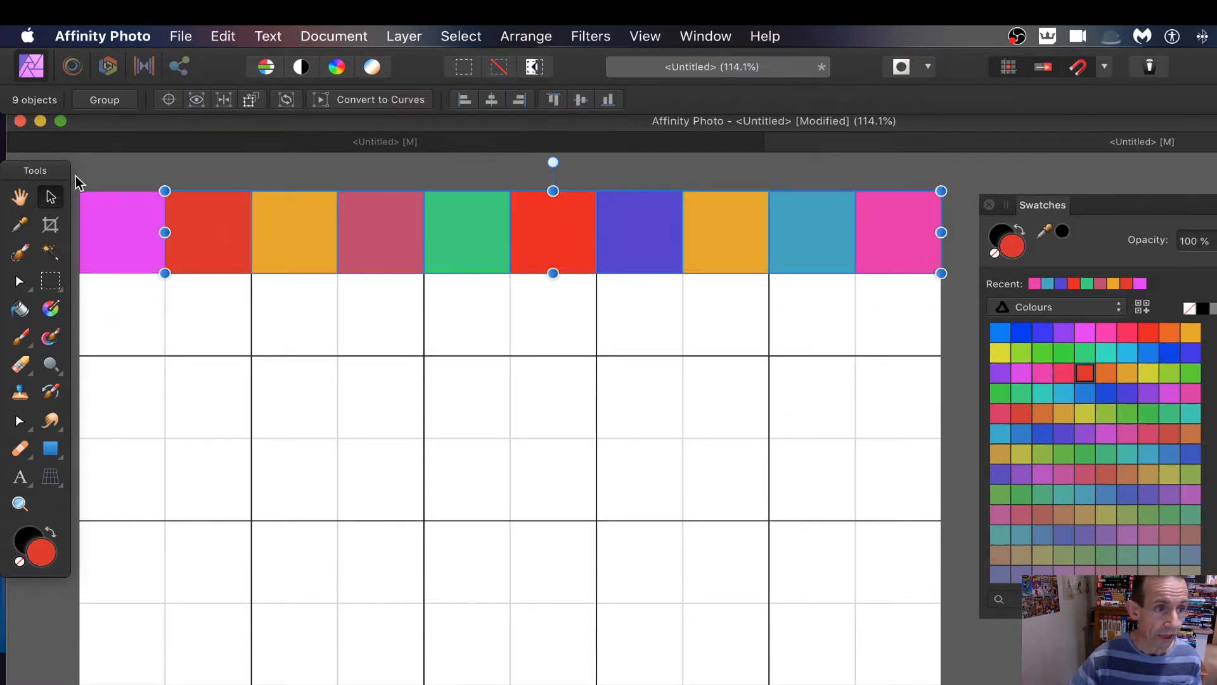
drag(76, 180, 944, 302)
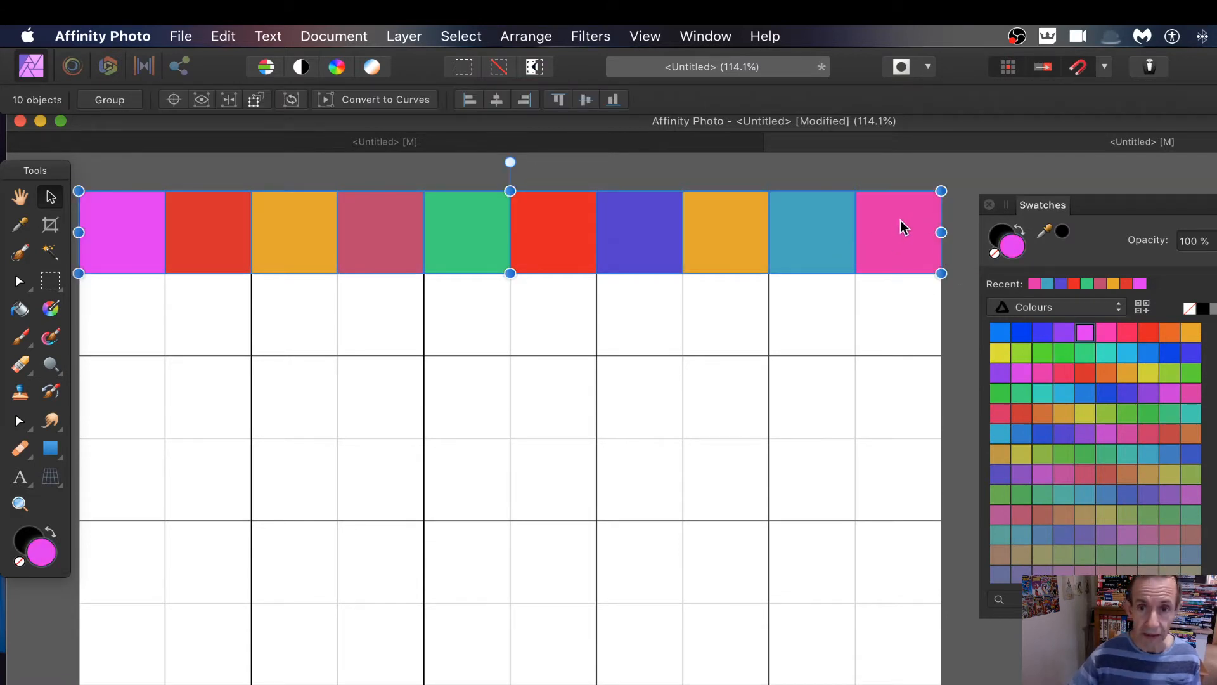
drag(902, 229, 911, 316)
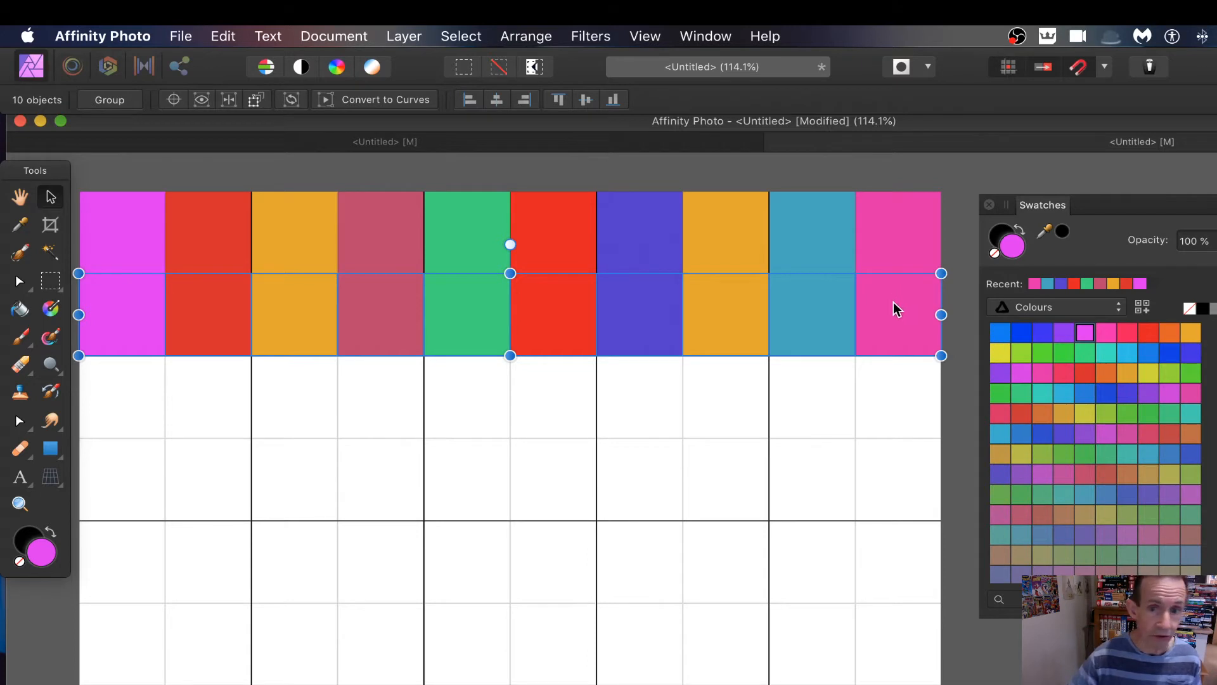
drag(897, 313, 899, 475)
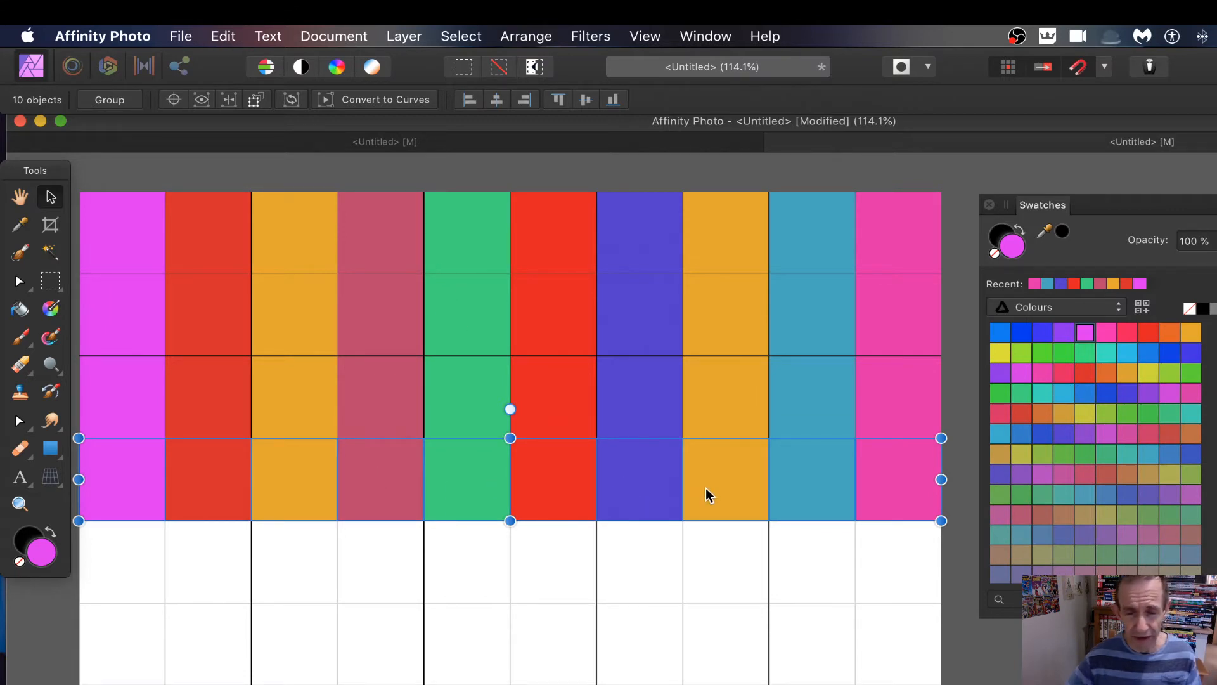
- Recolour the orange square in the eighth column of the fourth row green
click(730, 536)
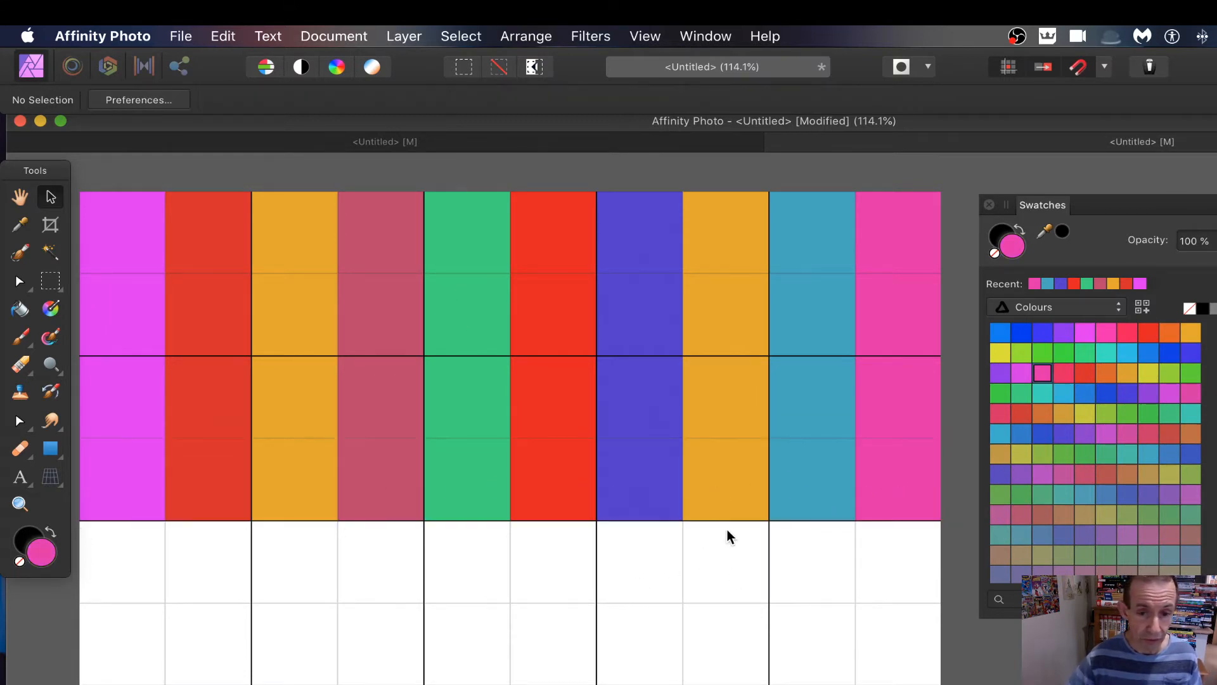
click(727, 509)
click(1074, 455)
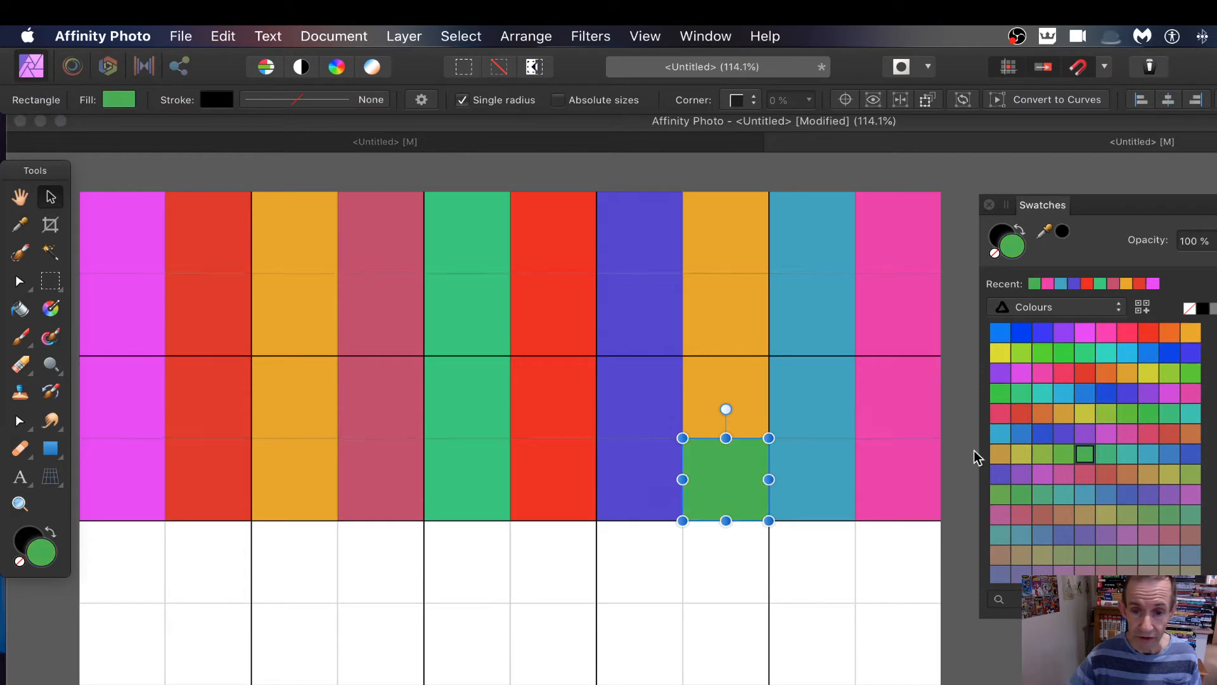
- Recolour the fourth row's squares in columns nine, ten and seven brownish orange, lime green and sky blue
click(809, 492)
click(1043, 413)
click(888, 497)
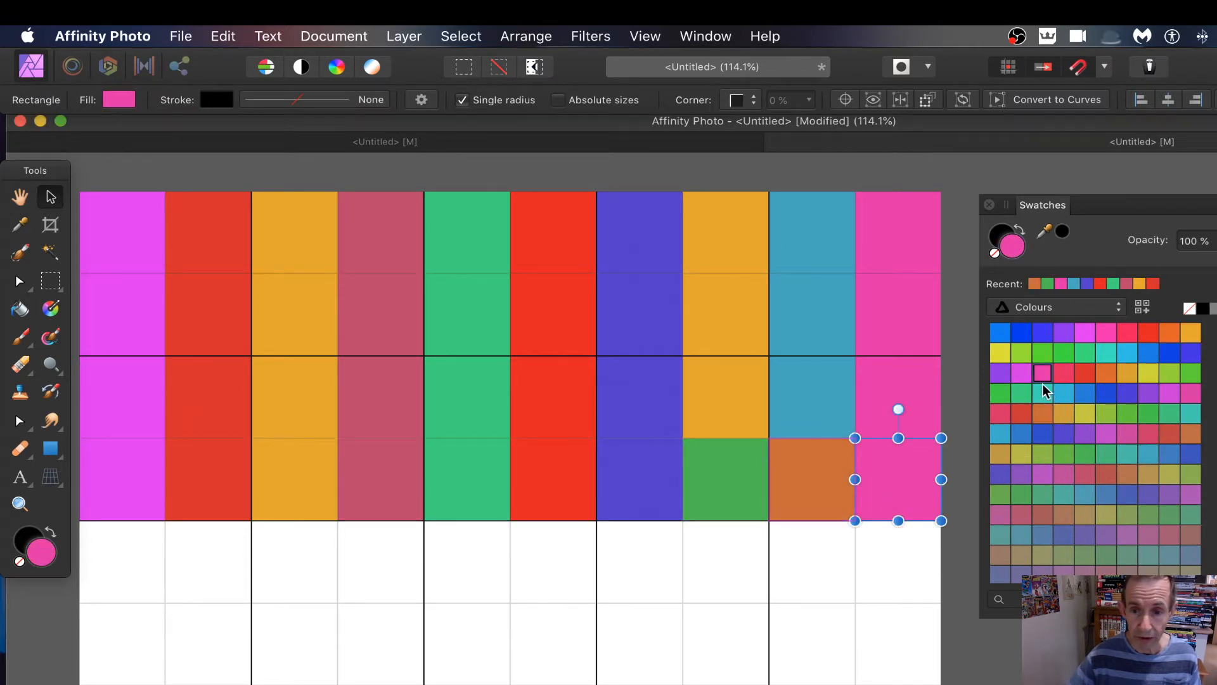
click(1022, 376)
click(1020, 359)
click(618, 485)
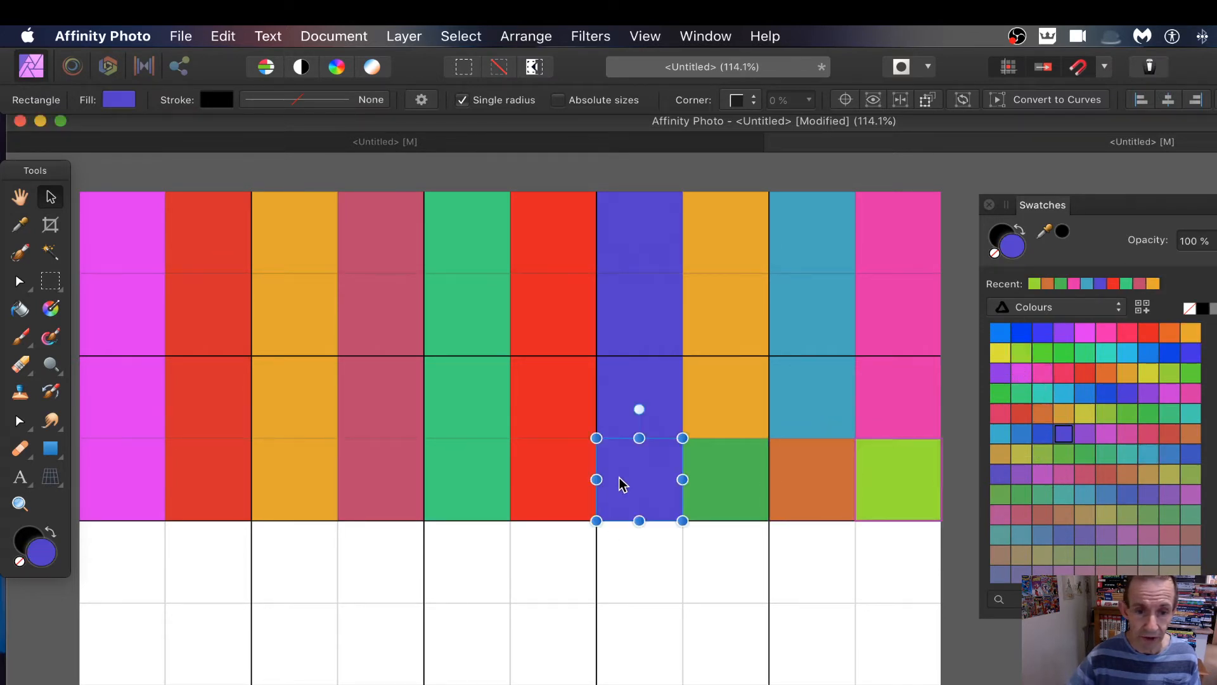
click(1076, 399)
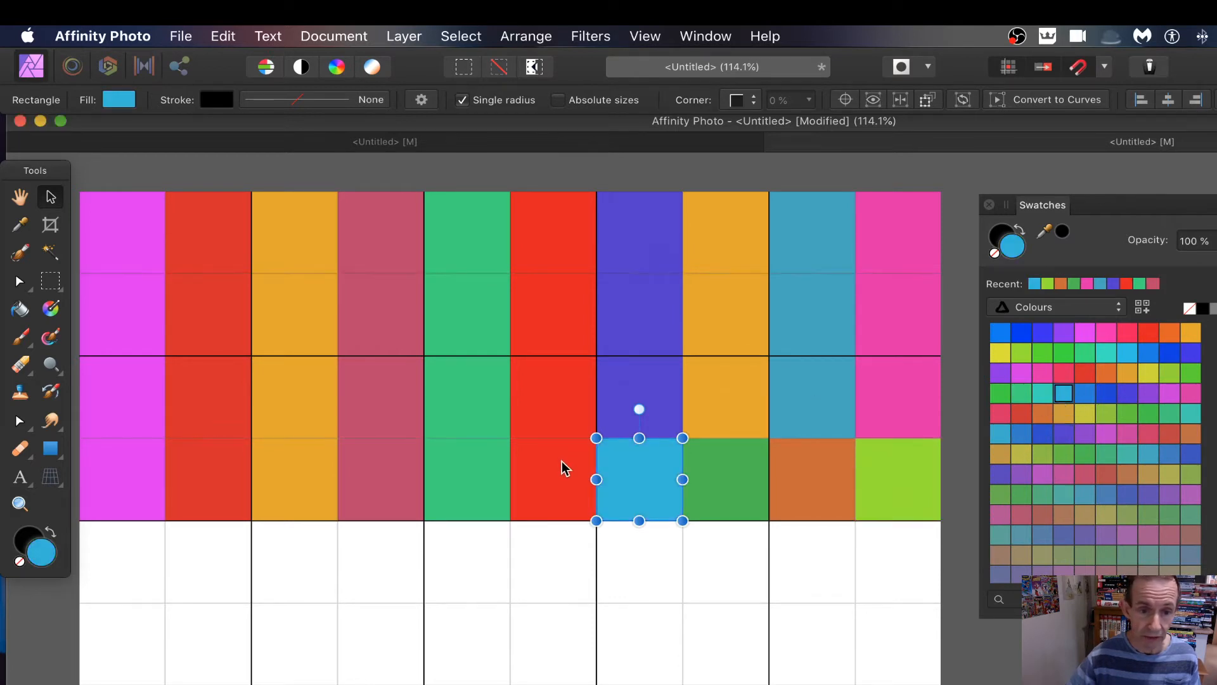
- Recolour the fourth row's squares in columns six, five and four tan, crimson pink and amber orange
click(563, 468)
click(1154, 473)
click(472, 493)
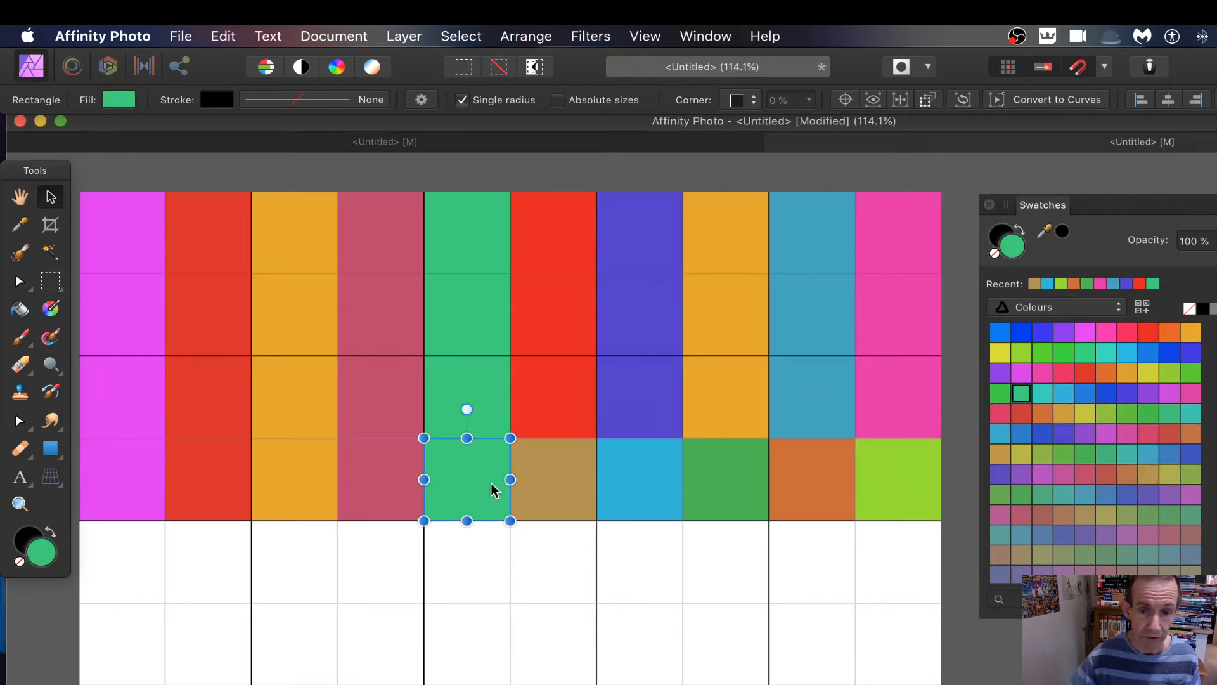
click(998, 416)
click(375, 488)
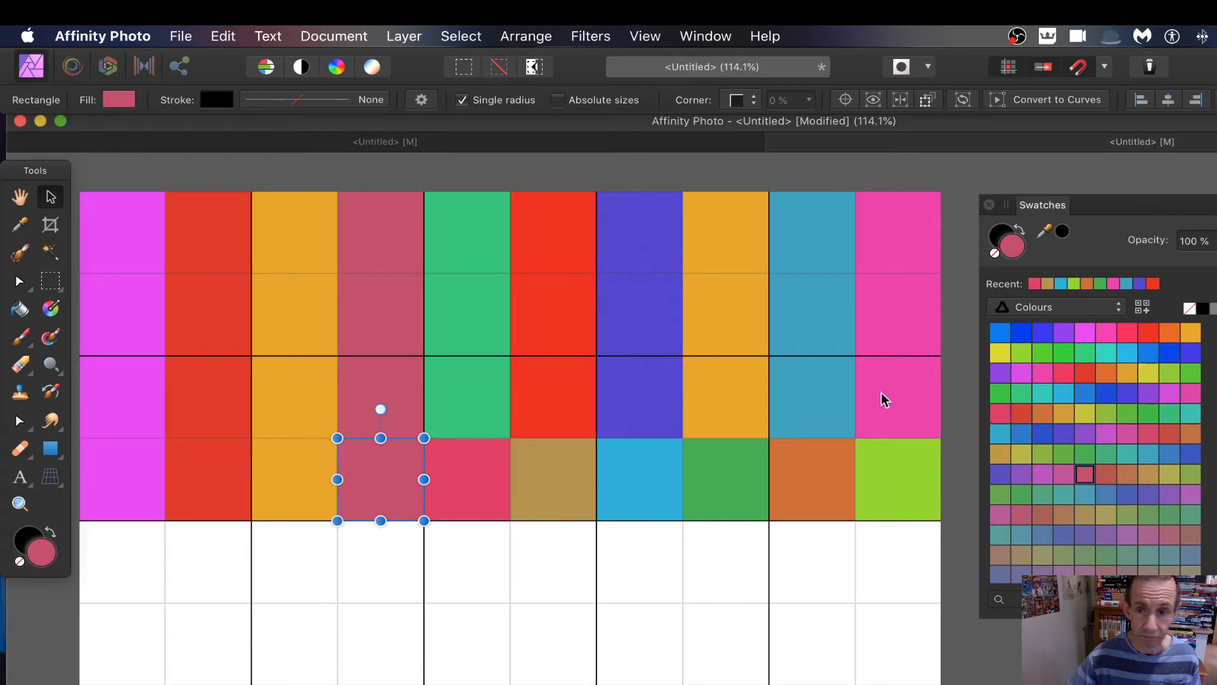
click(1190, 332)
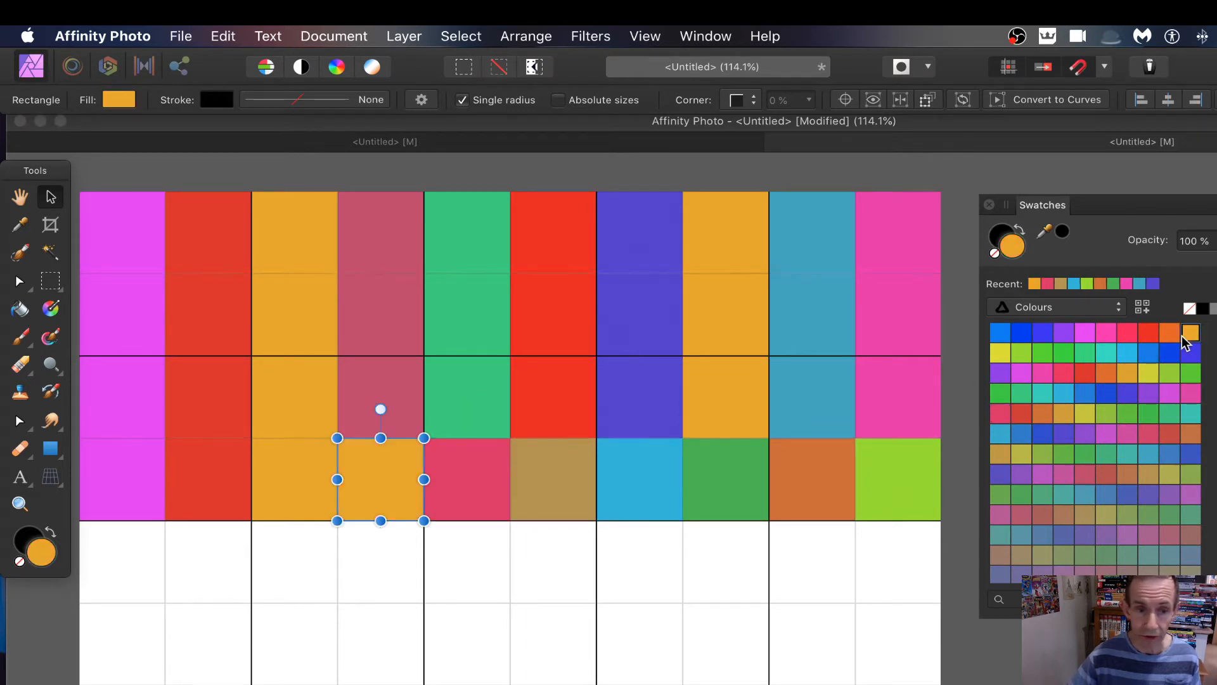
- Recolour the fourth row's squares in columns three, two and one muted teal, royal blue and amber orange
click(300, 502)
click(1064, 494)
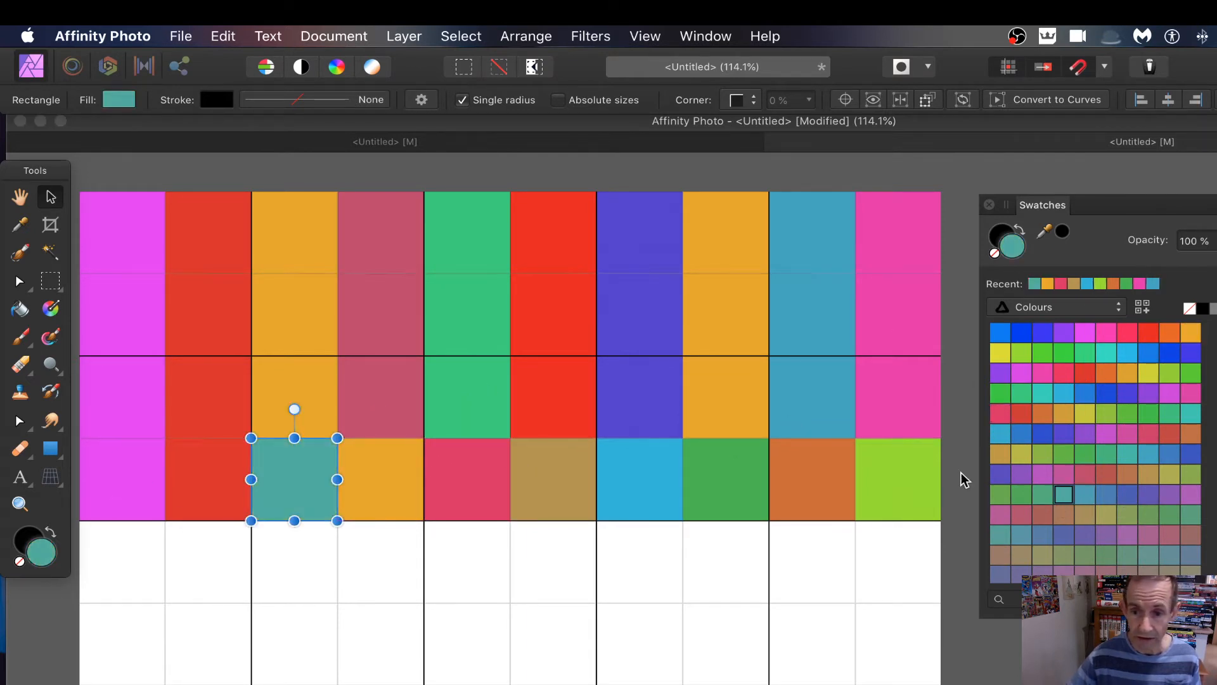
click(196, 517)
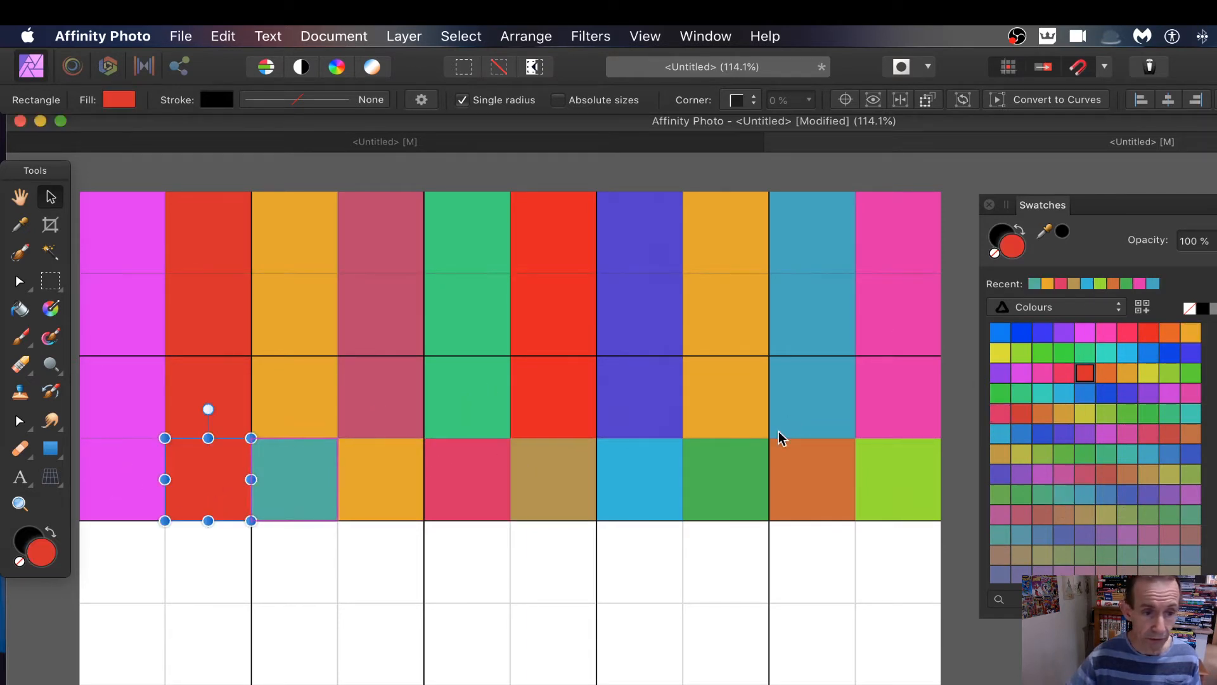
click(1107, 393)
click(138, 493)
click(1042, 353)
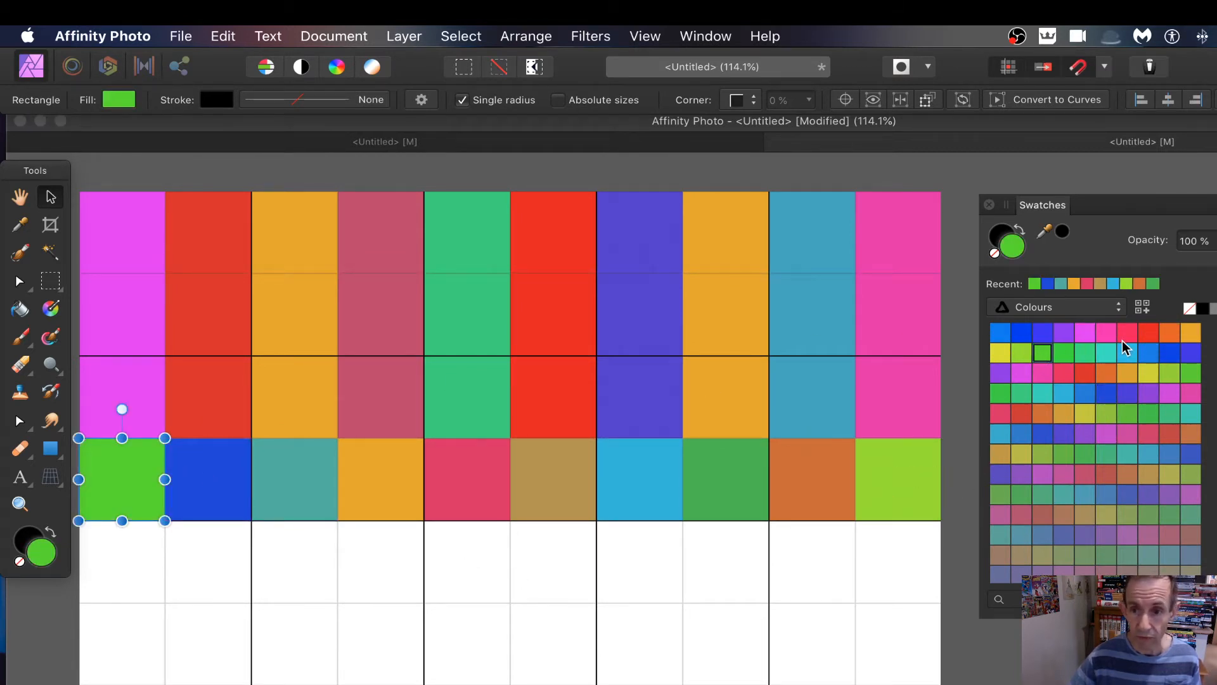
click(1190, 333)
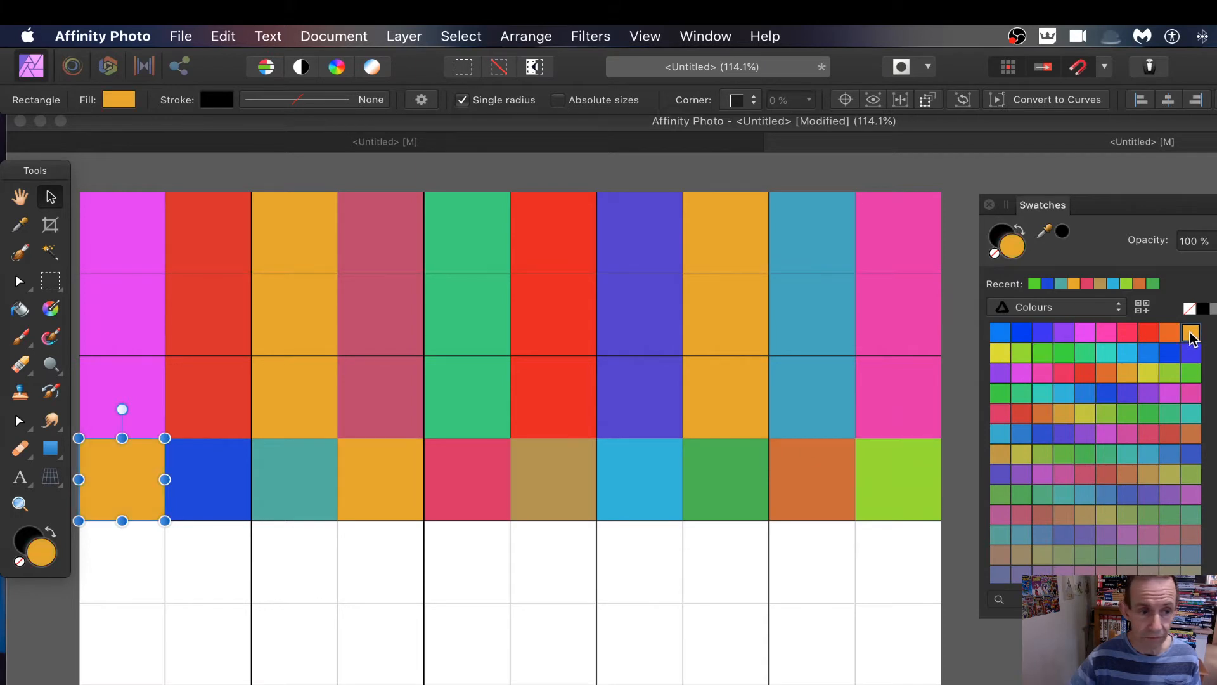
click(963, 450)
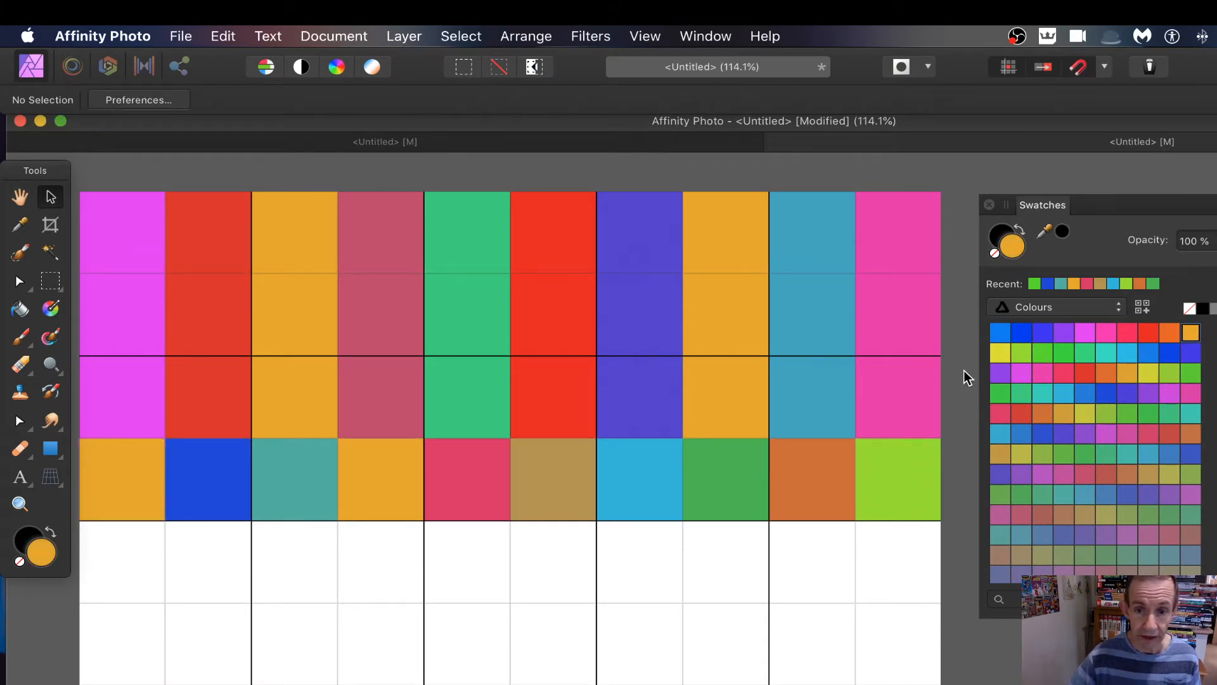
- Select all twenty squares of the third and fourth rows and duplicate them into the fifth and sixth rows
drag(962, 359, 54, 560)
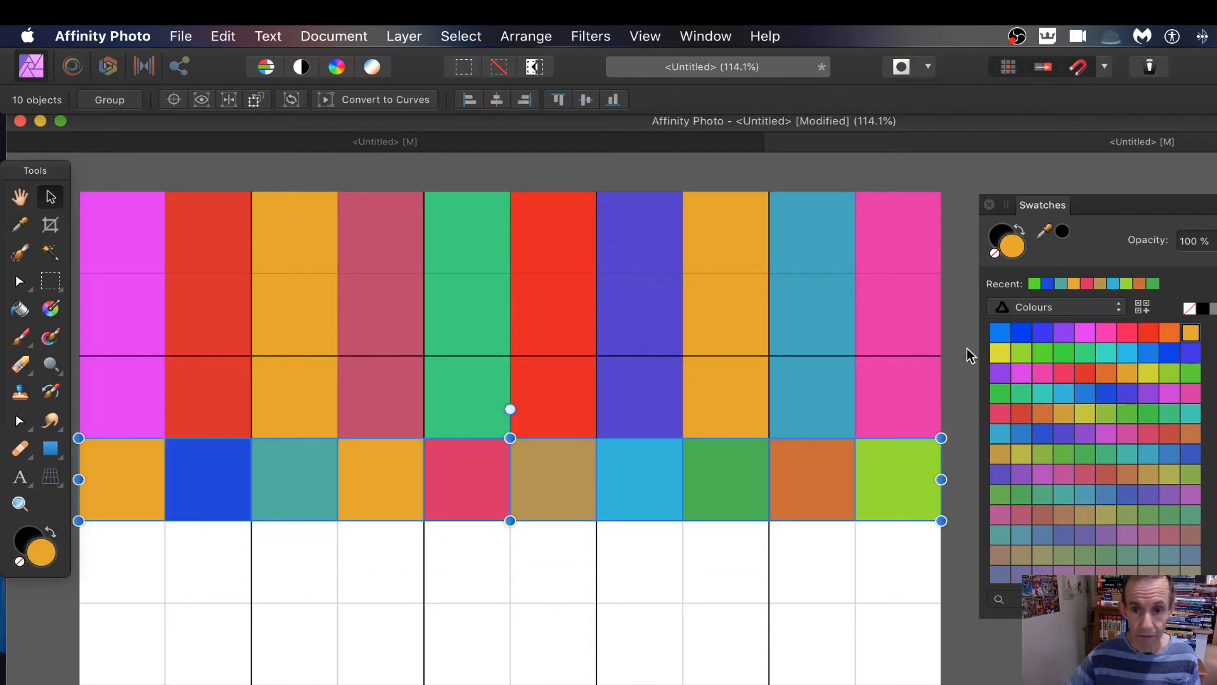
drag(968, 355, 56, 551)
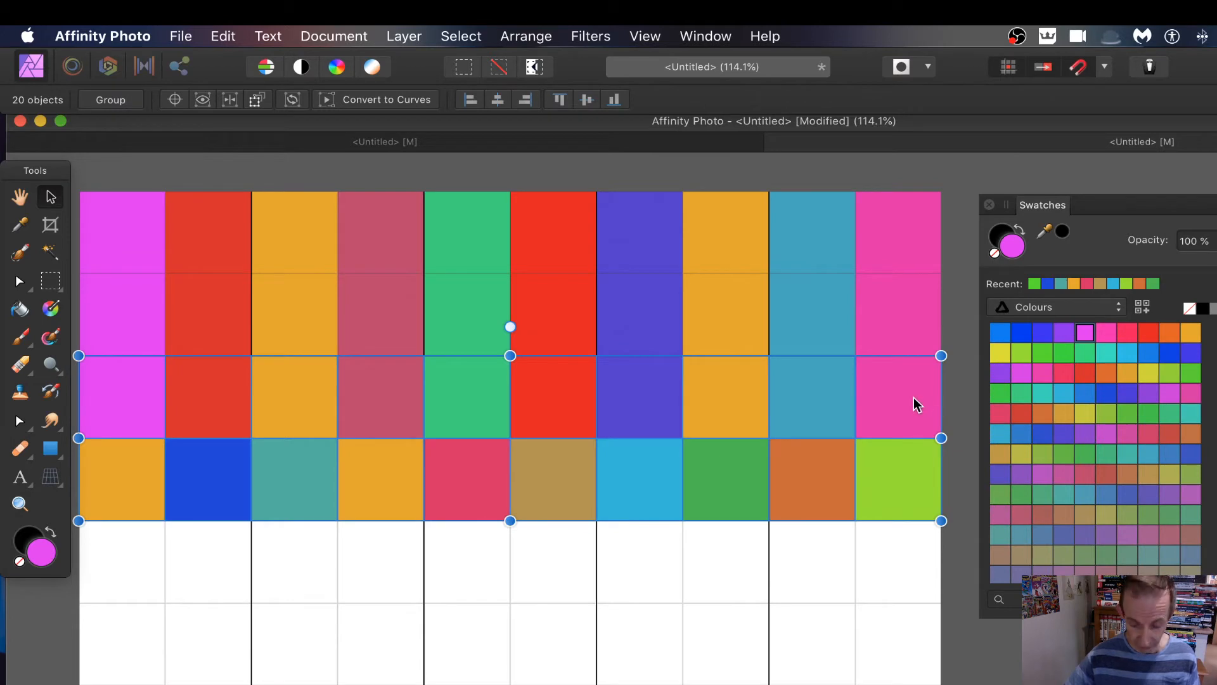
drag(888, 407, 884, 568)
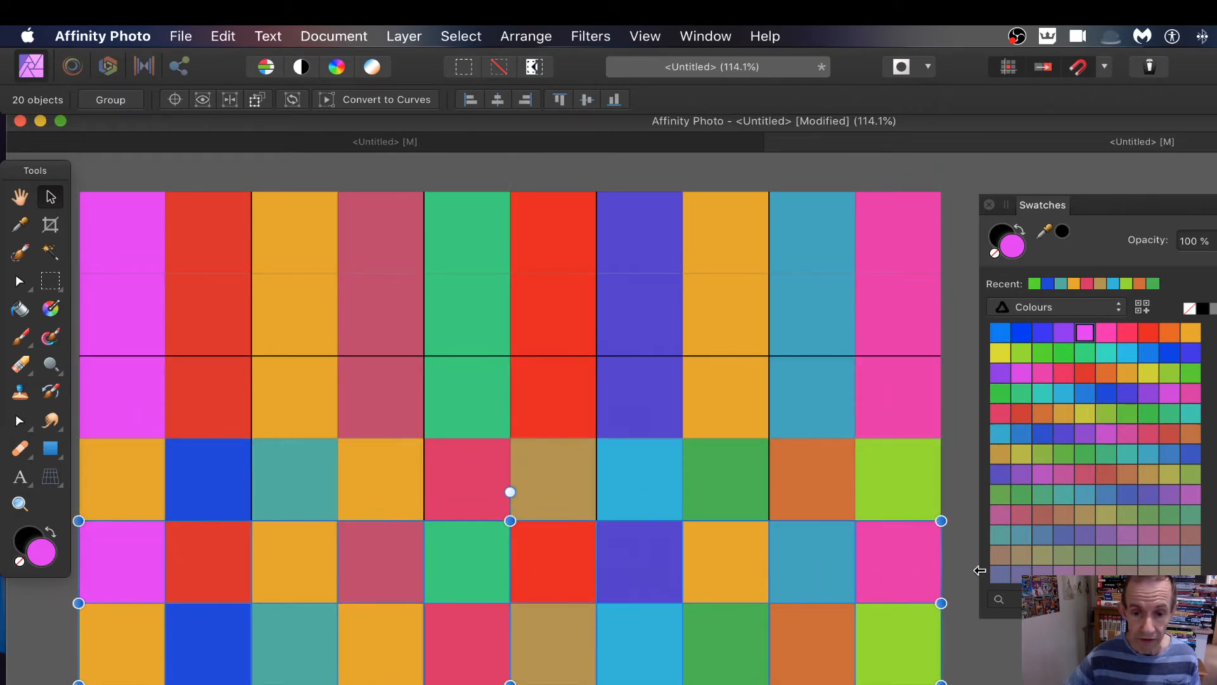
click(956, 561)
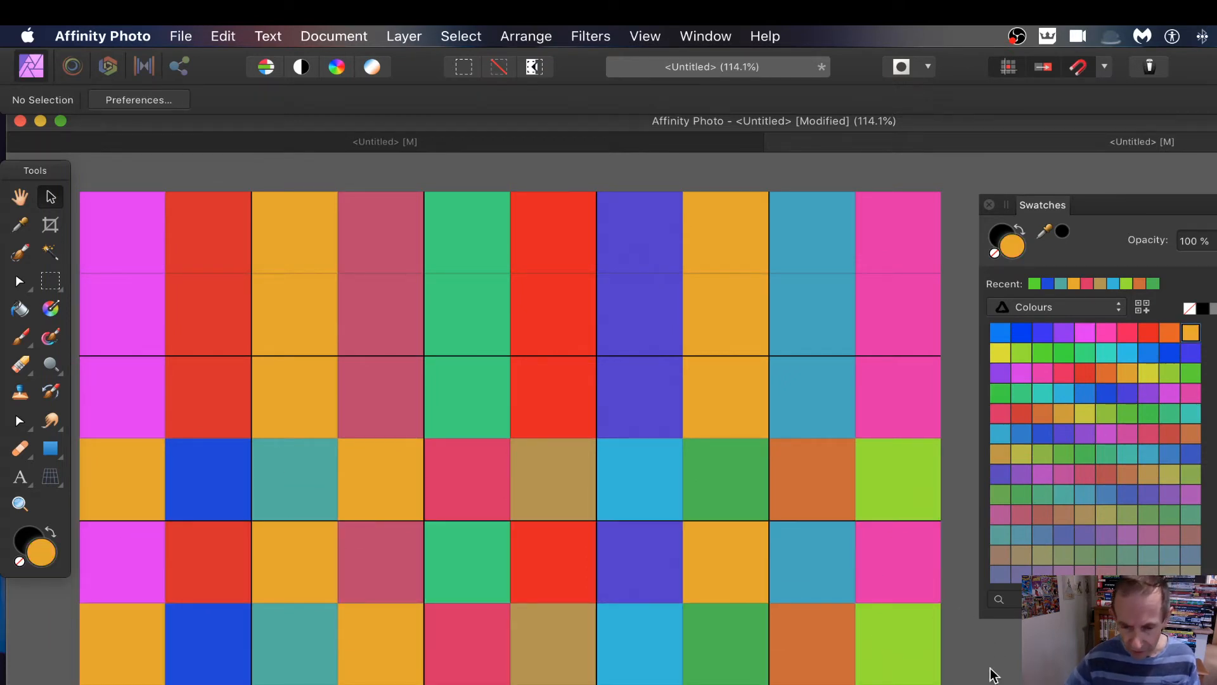
- Duplicate the ten squares of the sixth row into the seventh row and clear the selection
drag(966, 607, 63, 664)
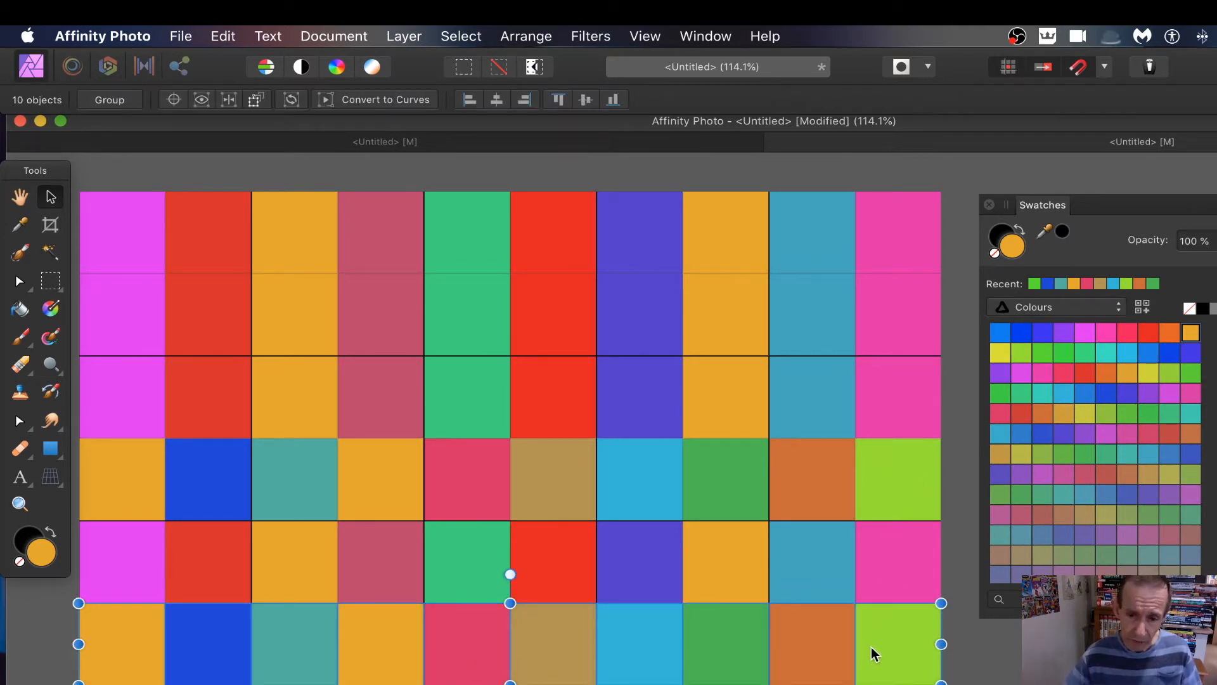
drag(886, 646, 887, 684)
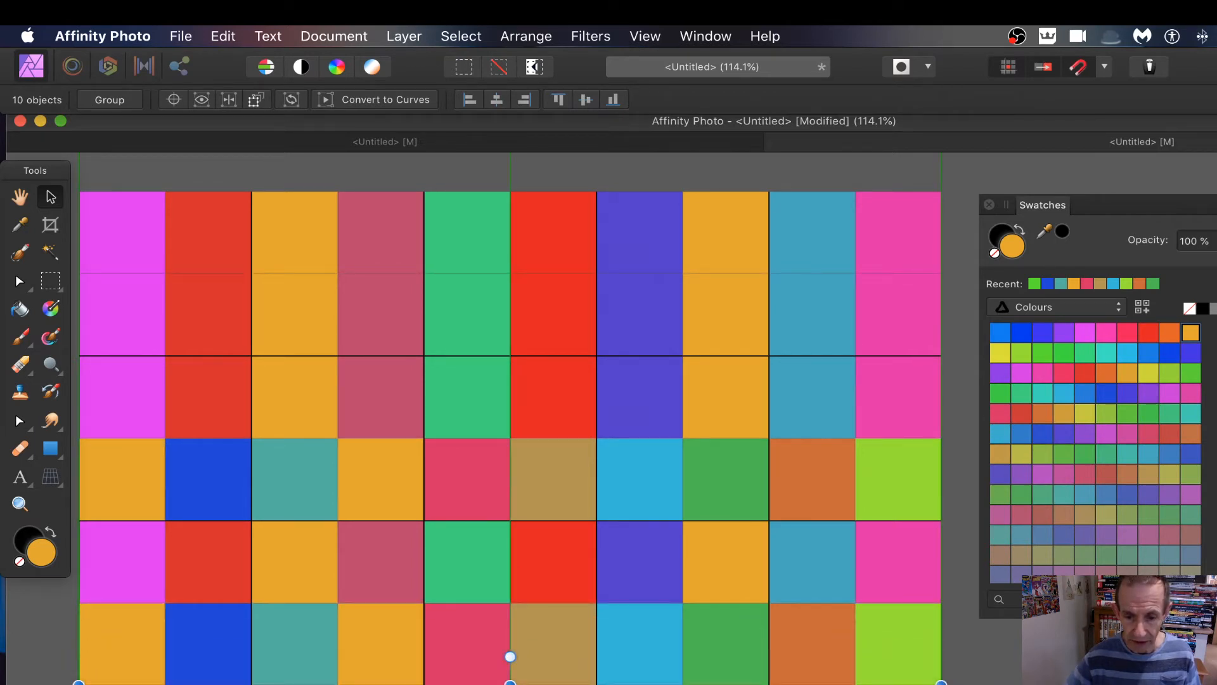
key(super+d)
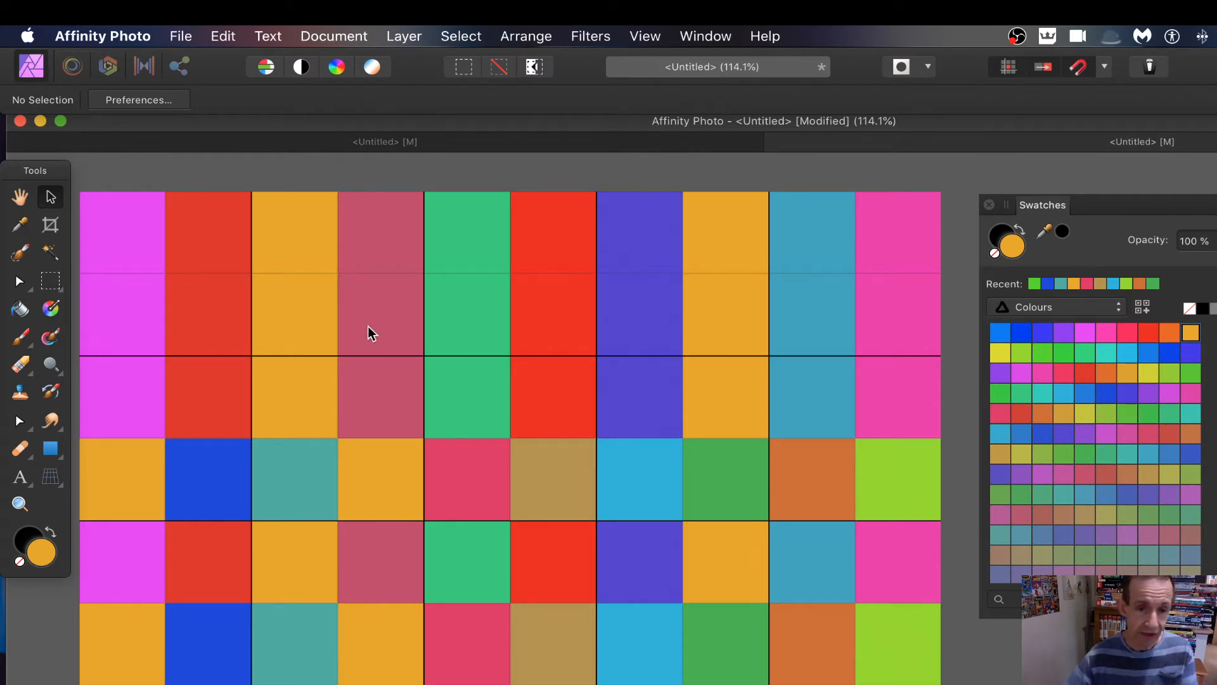
- Recolour the third row's fifth square pink, the second row's sixth square amber orange and the first row's seventh square turquoise
click(465, 386)
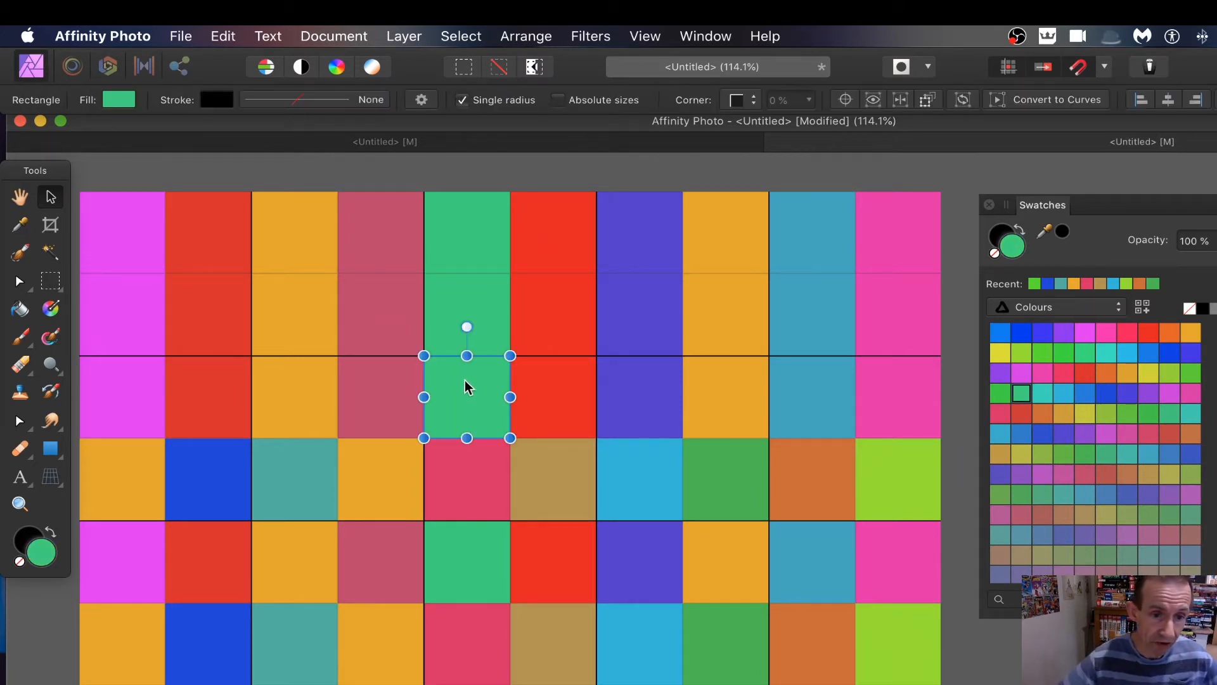
click(1042, 374)
click(546, 312)
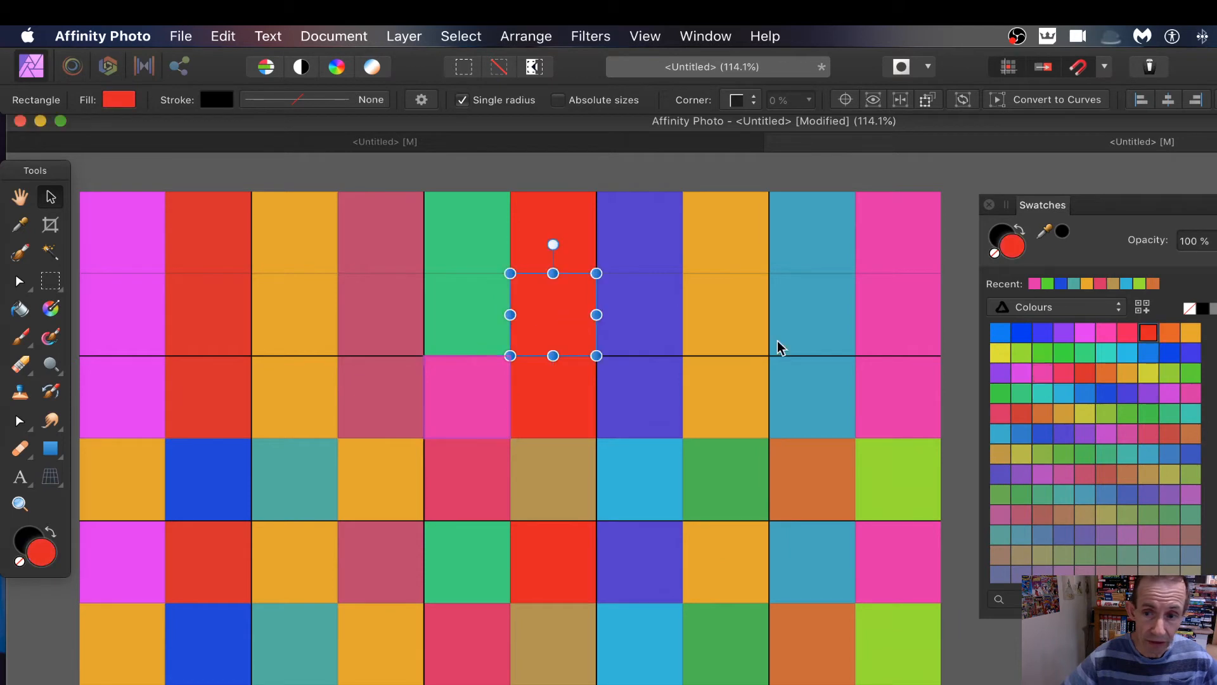
click(1191, 333)
click(651, 239)
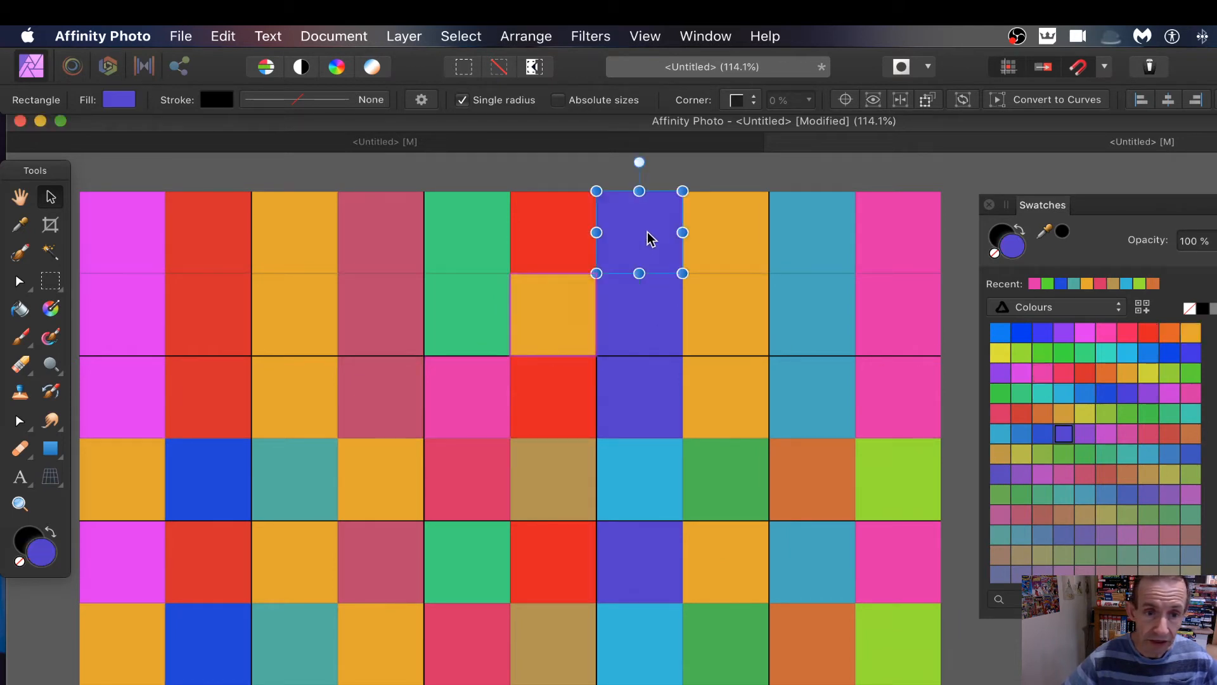
click(1106, 352)
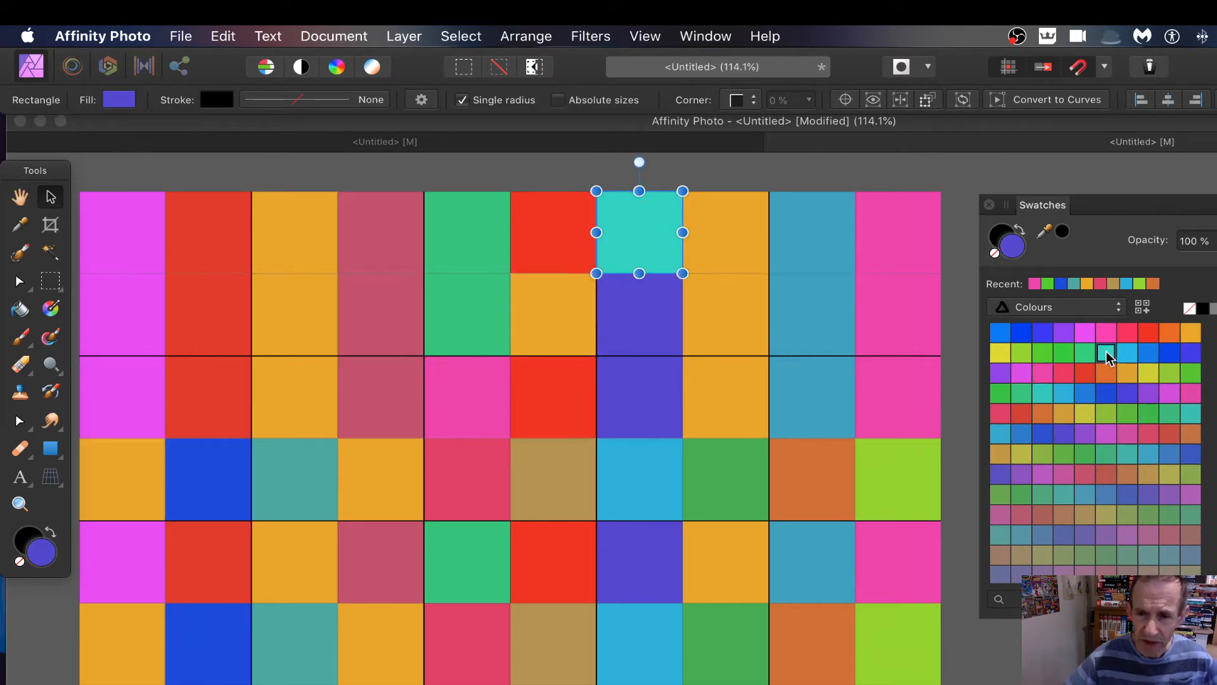
- Recolour the second row's third square pink, the third row's fourth square tan and the sixth row's seventh square olive green
click(322, 313)
click(1043, 374)
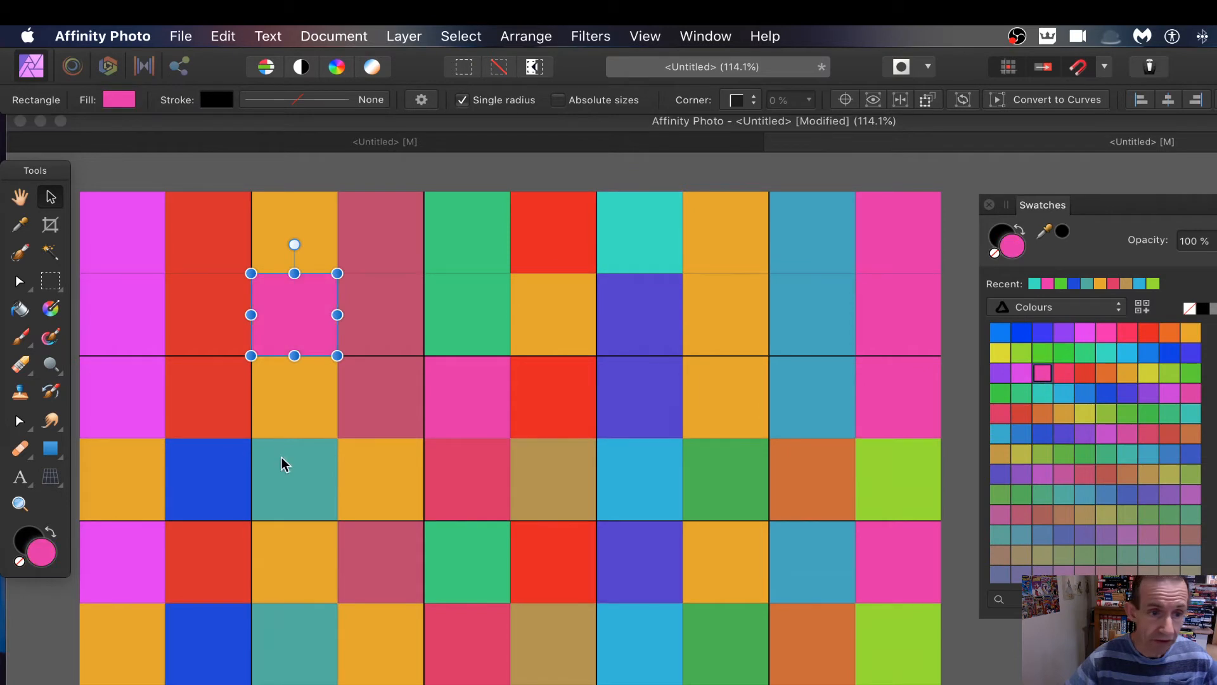
click(380, 389)
click(1085, 514)
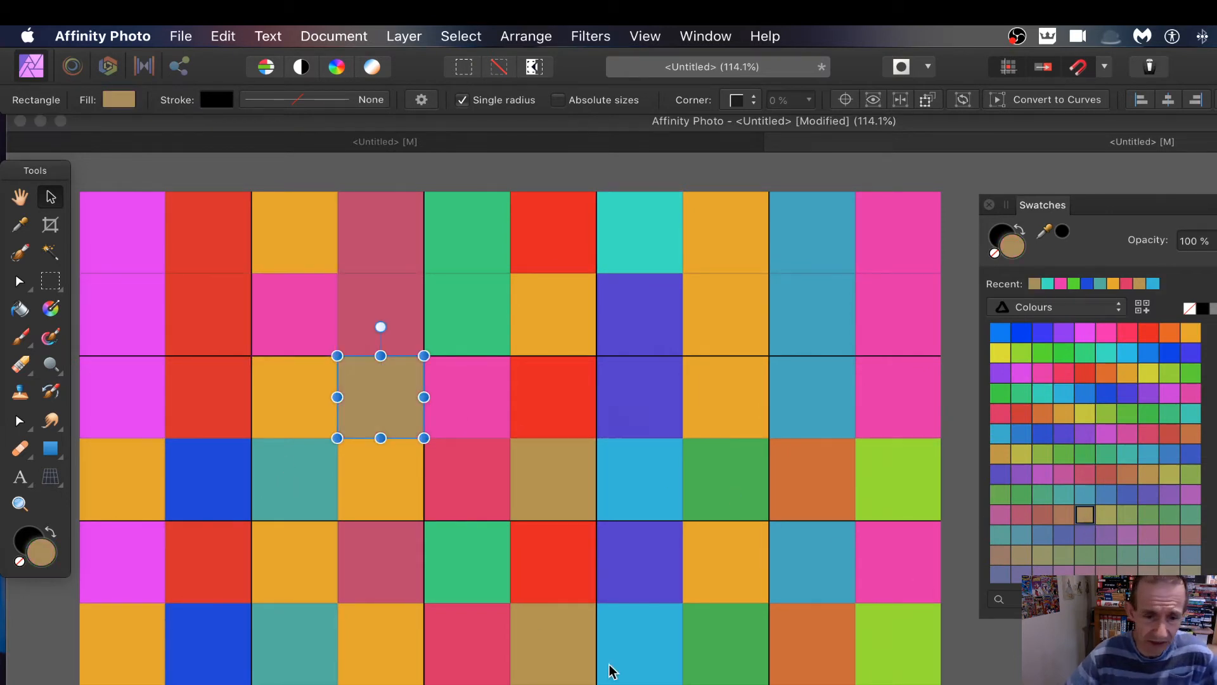
click(675, 667)
click(1043, 454)
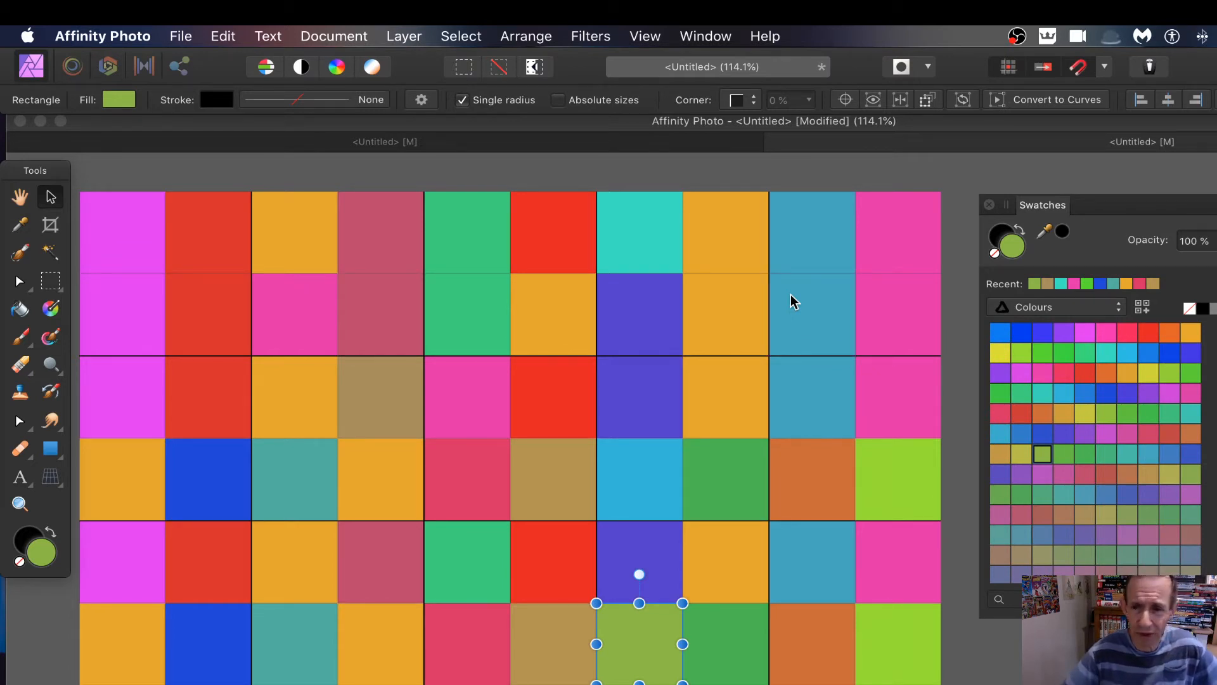
- Recolour the second row's fifth square brownish orange and the third row's third square olive green
click(444, 310)
click(1043, 415)
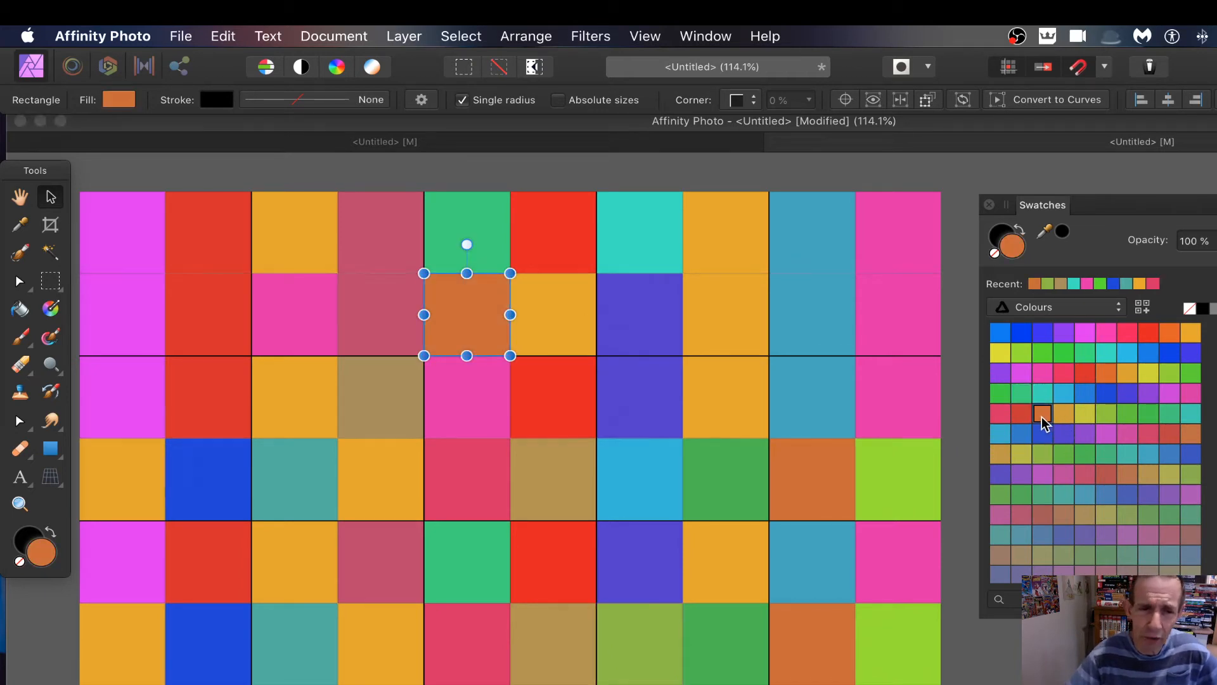
click(286, 316)
click(268, 392)
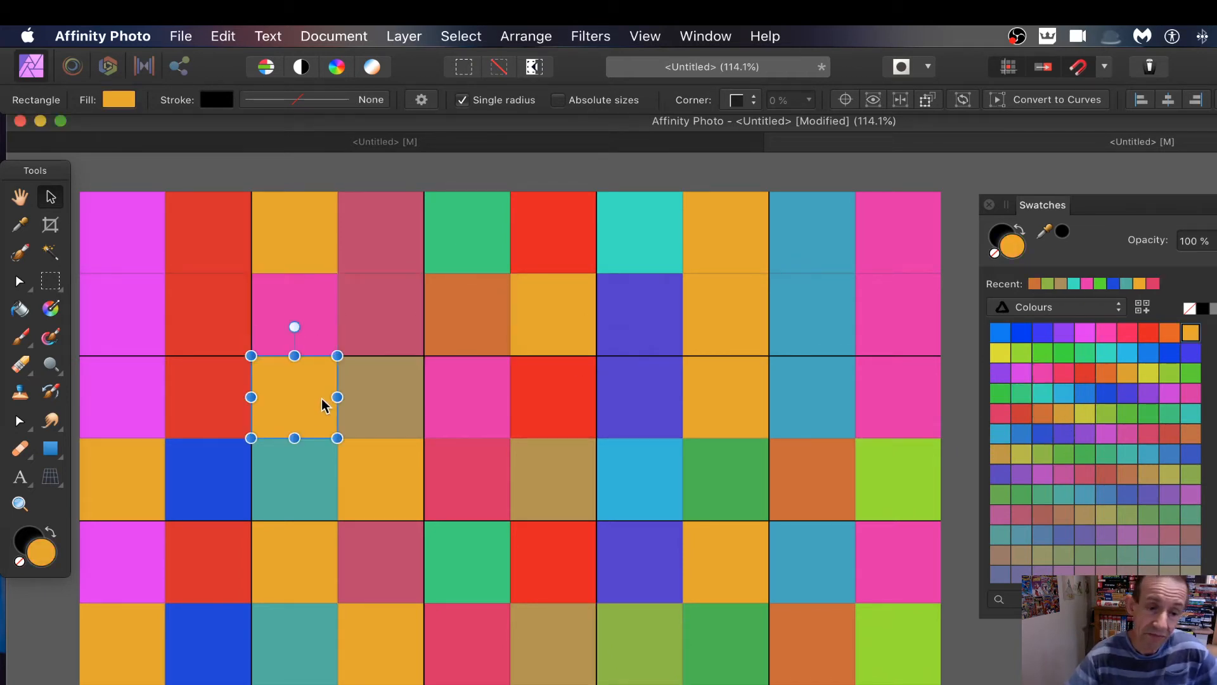
click(1192, 479)
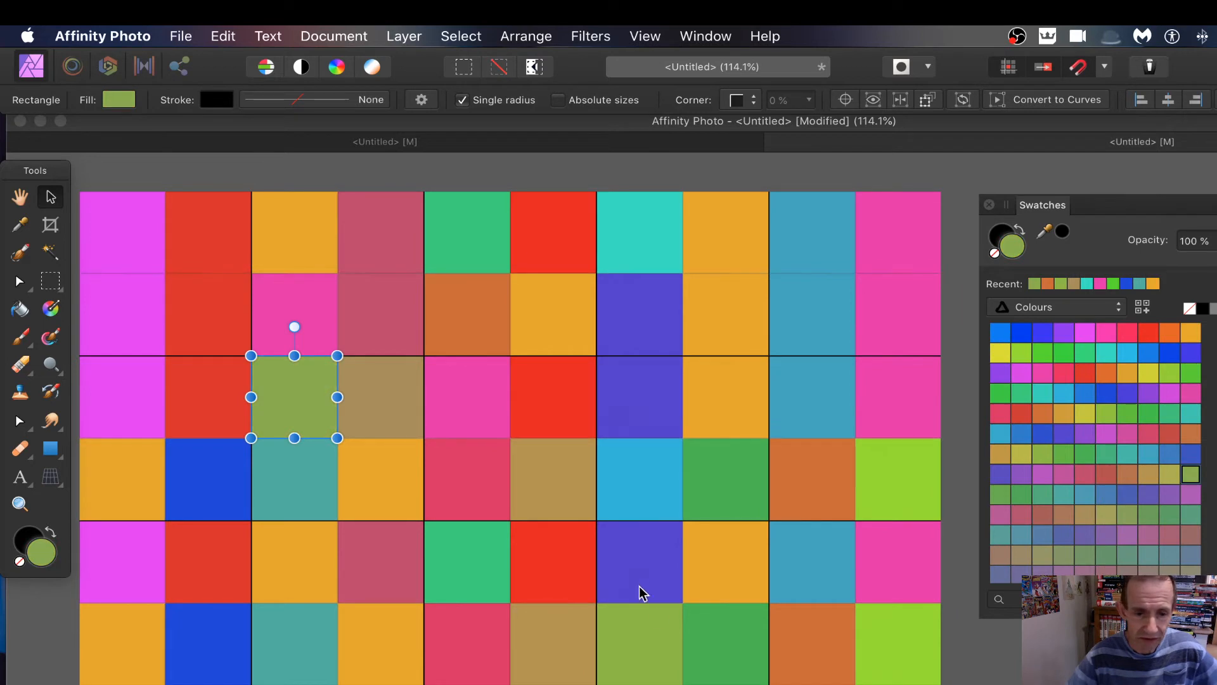
- Recolour the sixth row's squares in columns eight, five and two steel blue, khaki and olive green
click(731, 659)
click(1082, 494)
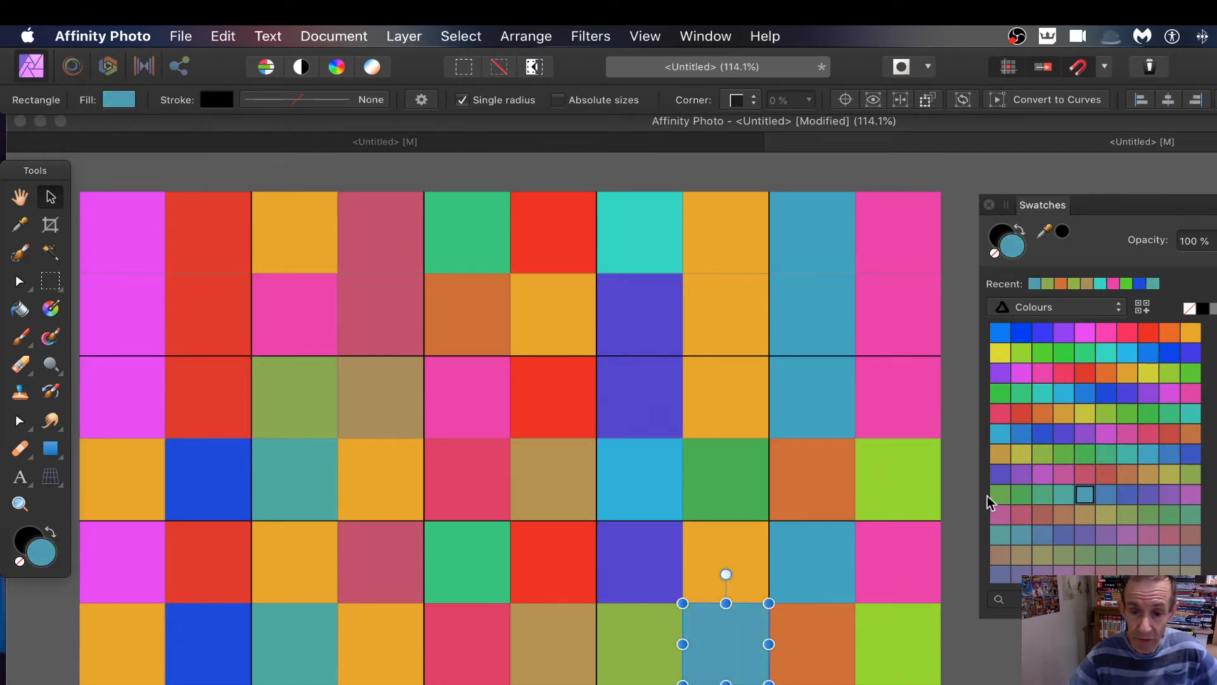
click(458, 639)
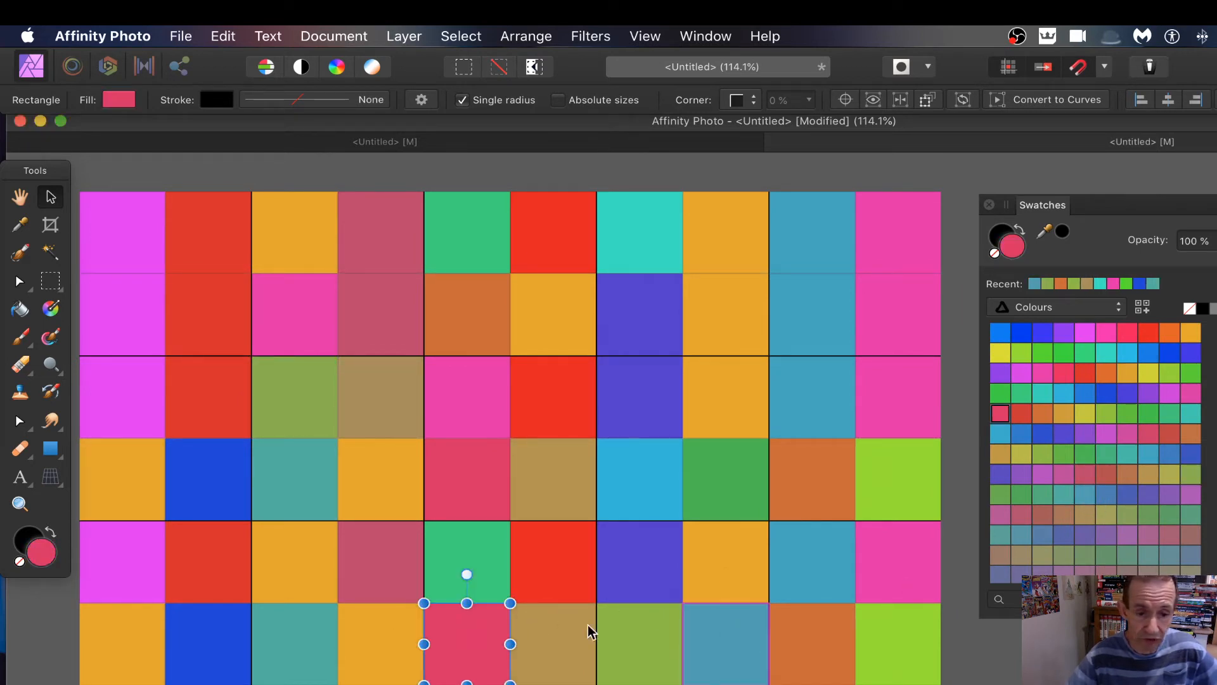
click(1043, 555)
click(195, 658)
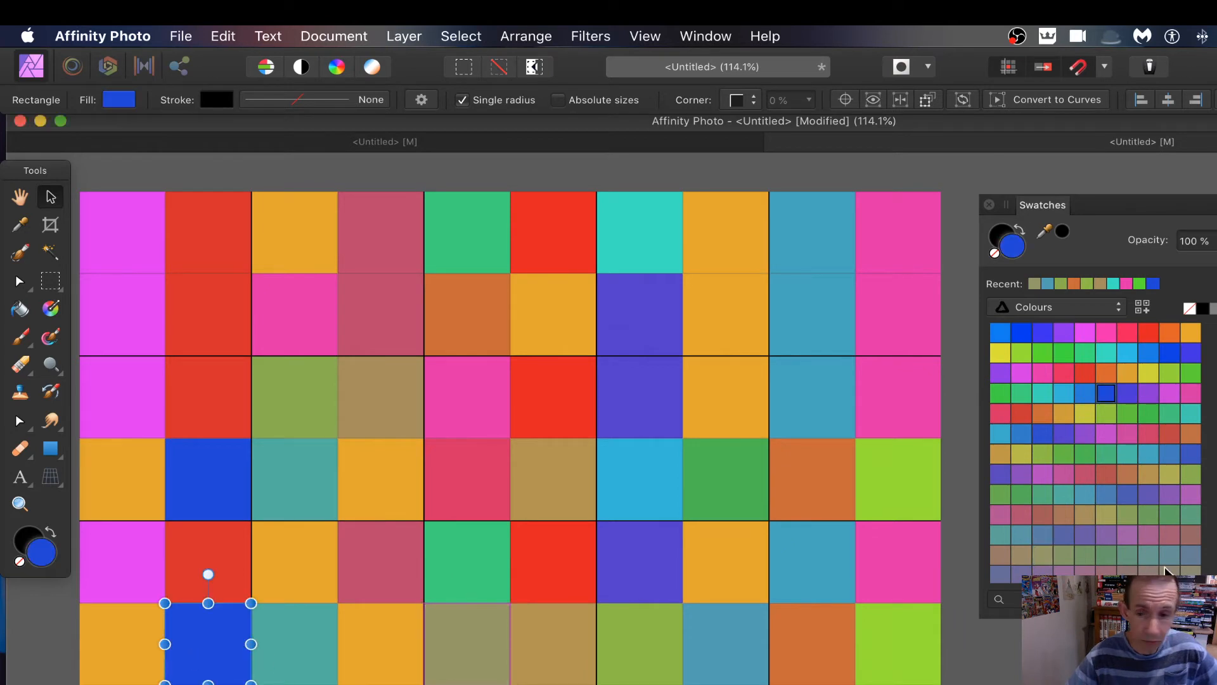
click(1195, 477)
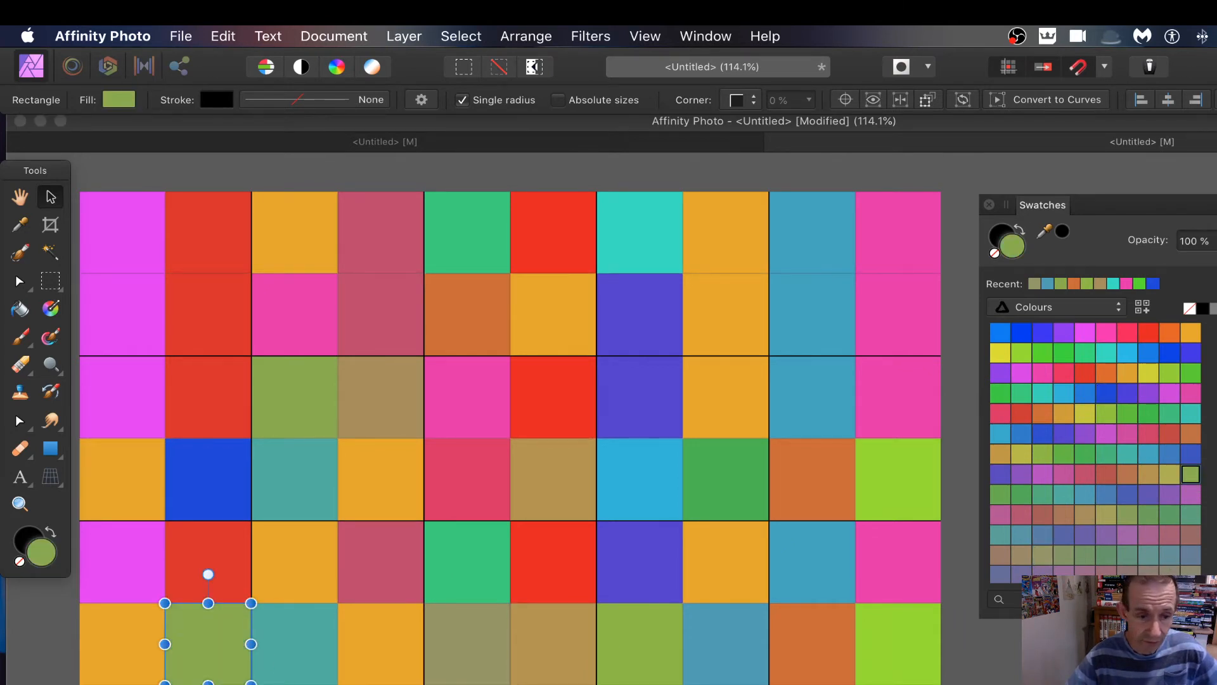
- Recolour the seventh row's squares in columns seven, nine and two orchid purple, mustard yellow and magenta
click(639, 683)
click(1040, 479)
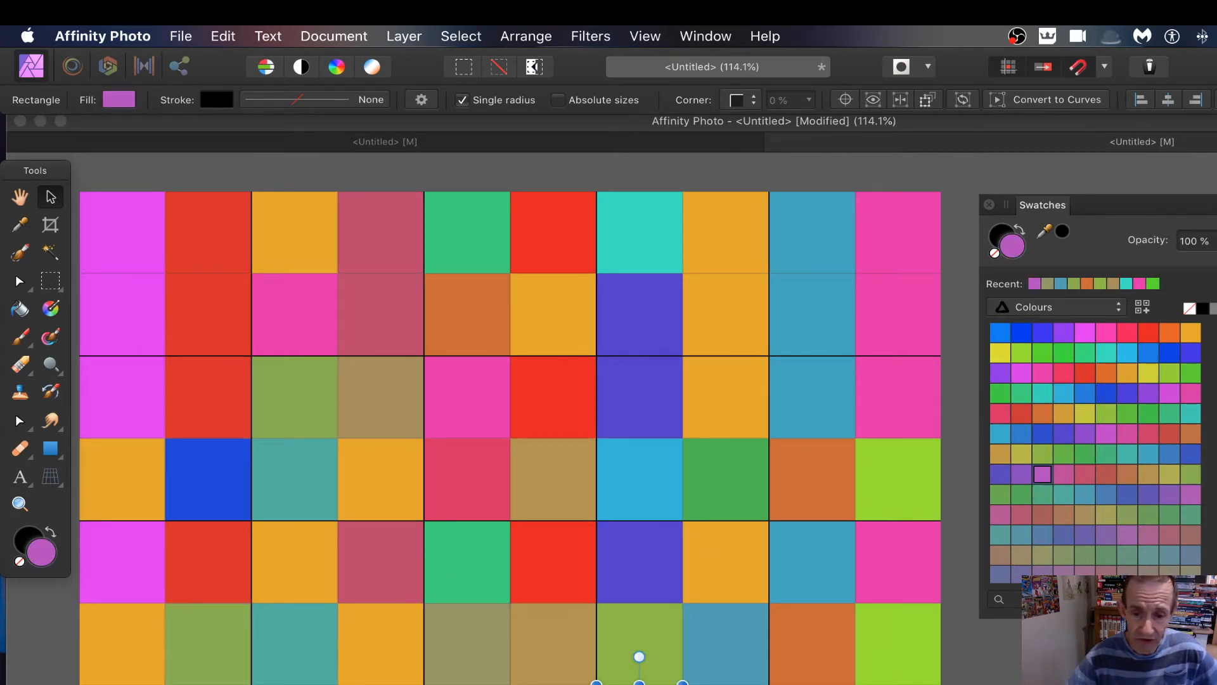
click(812, 684)
click(1084, 414)
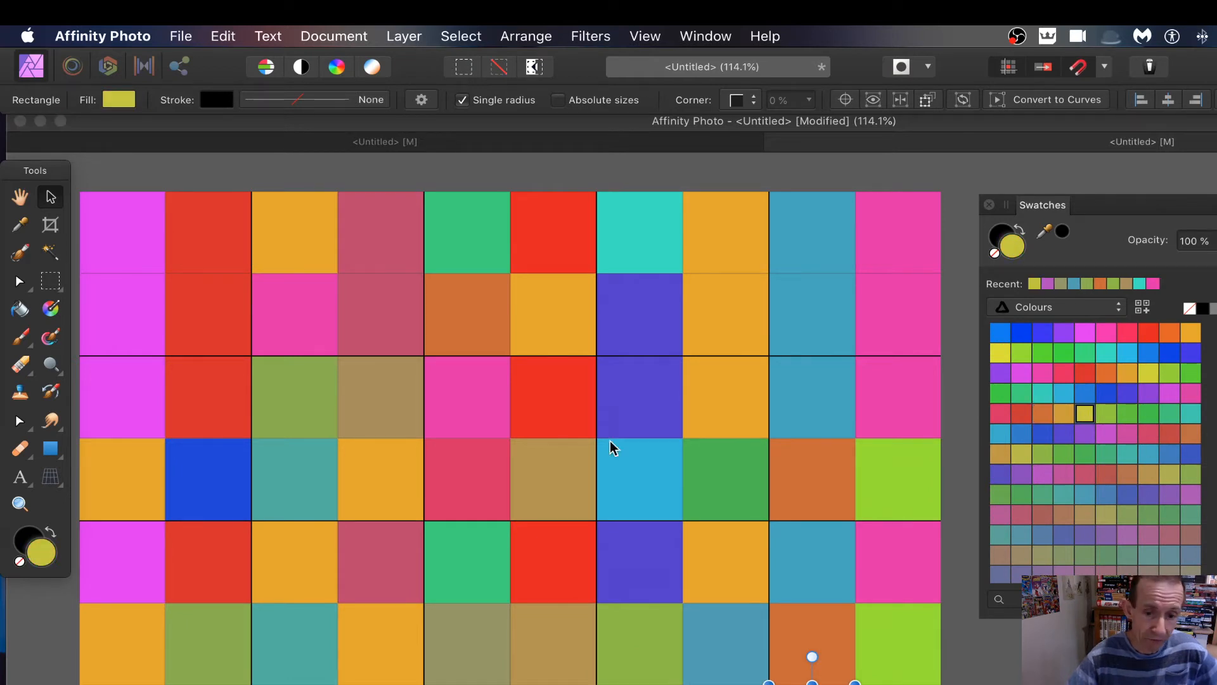
click(208, 684)
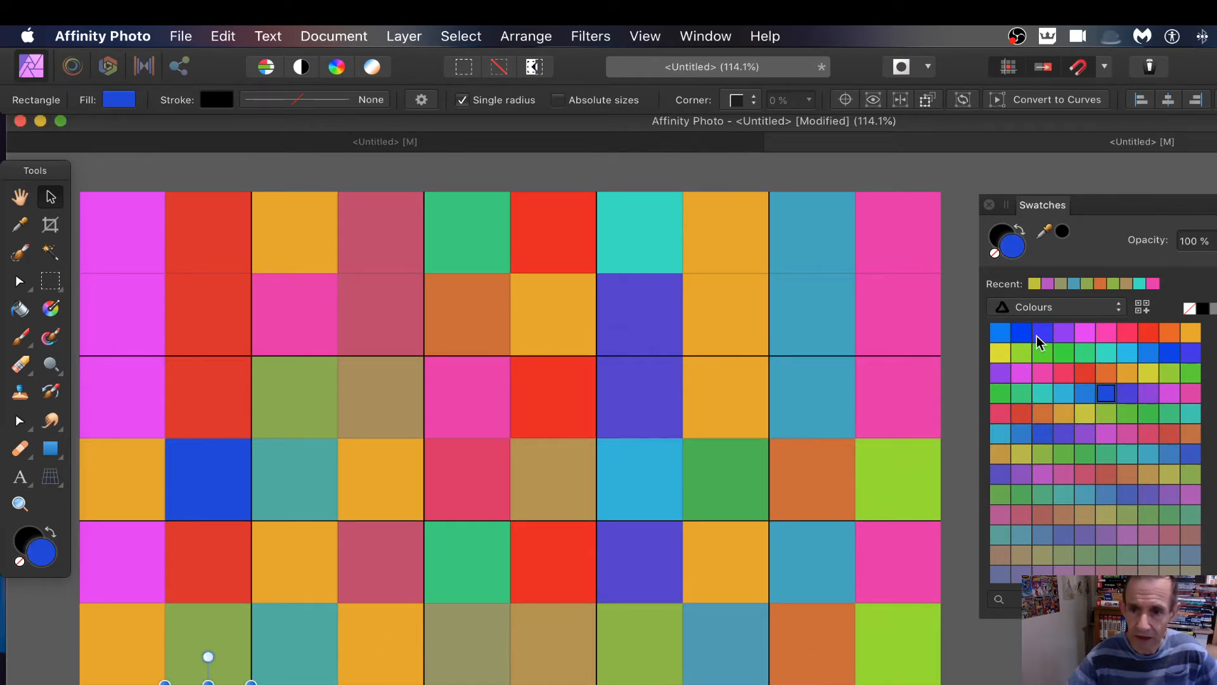
click(1024, 375)
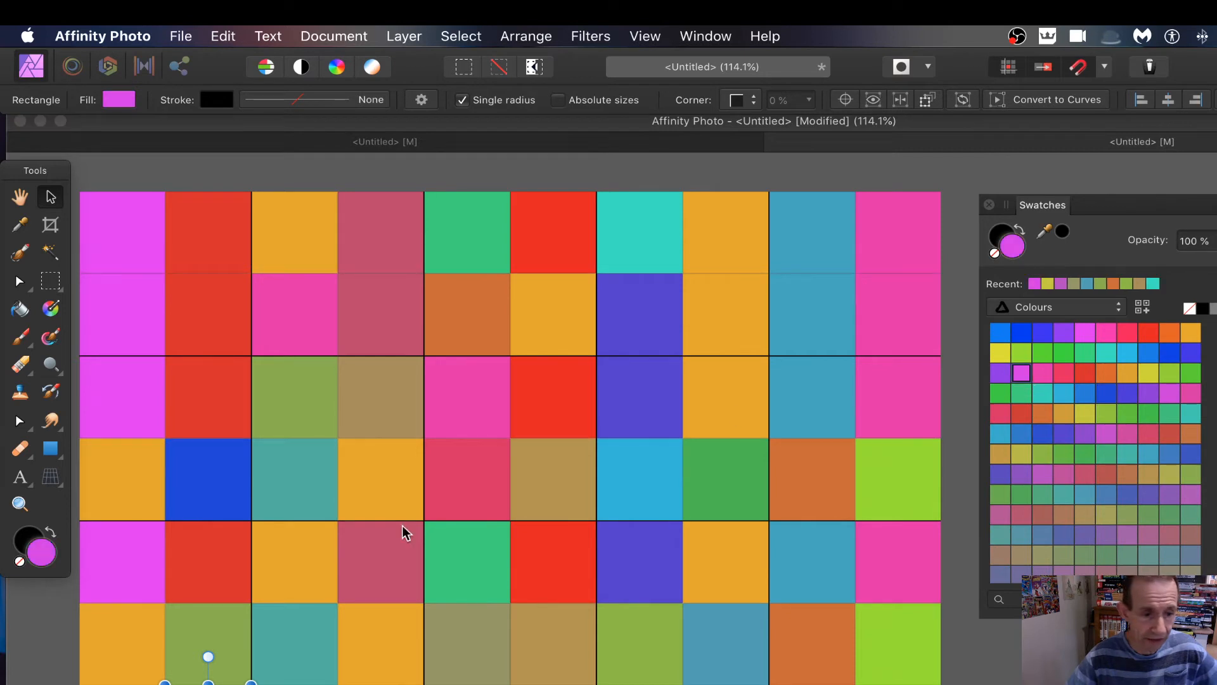
- Recolour the sixth row's third square red and the seventh row's fourth square orange
click(308, 619)
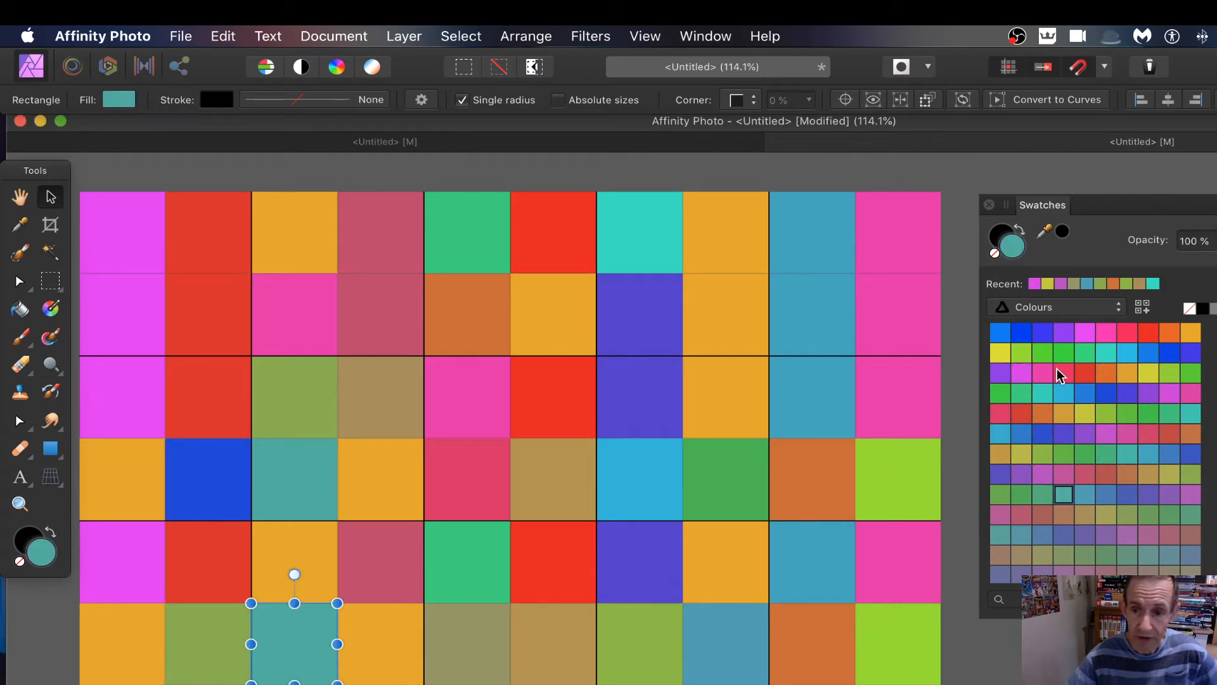
click(1084, 376)
click(381, 641)
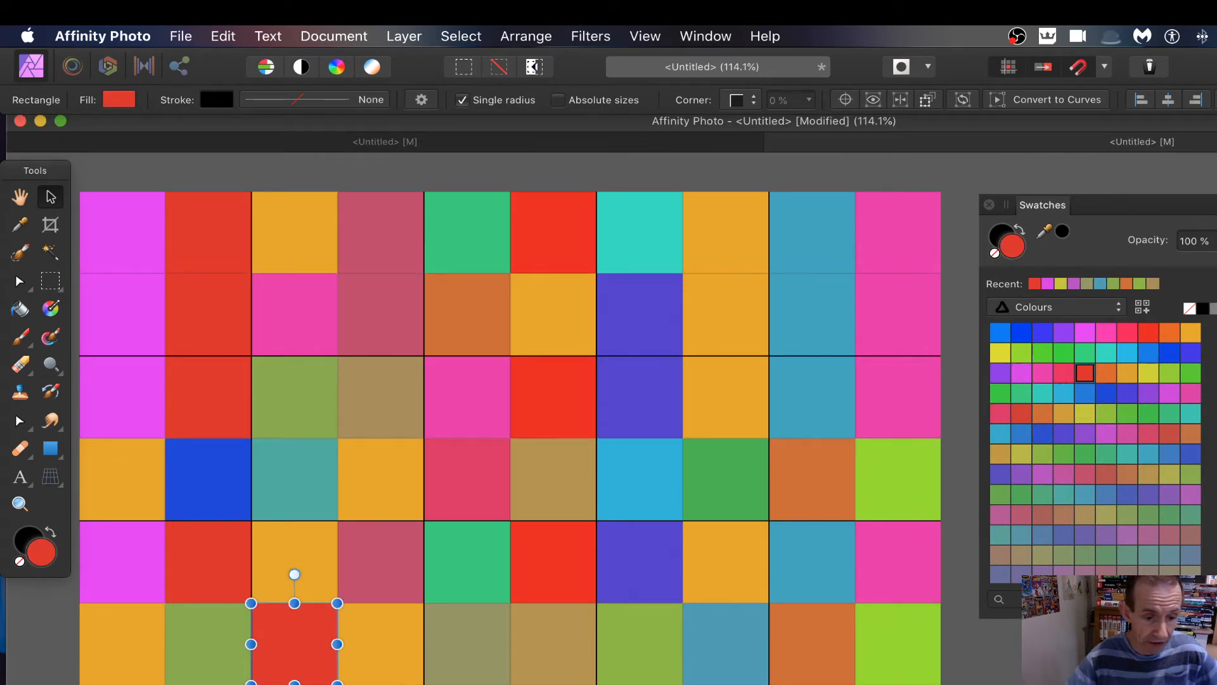
click(1170, 332)
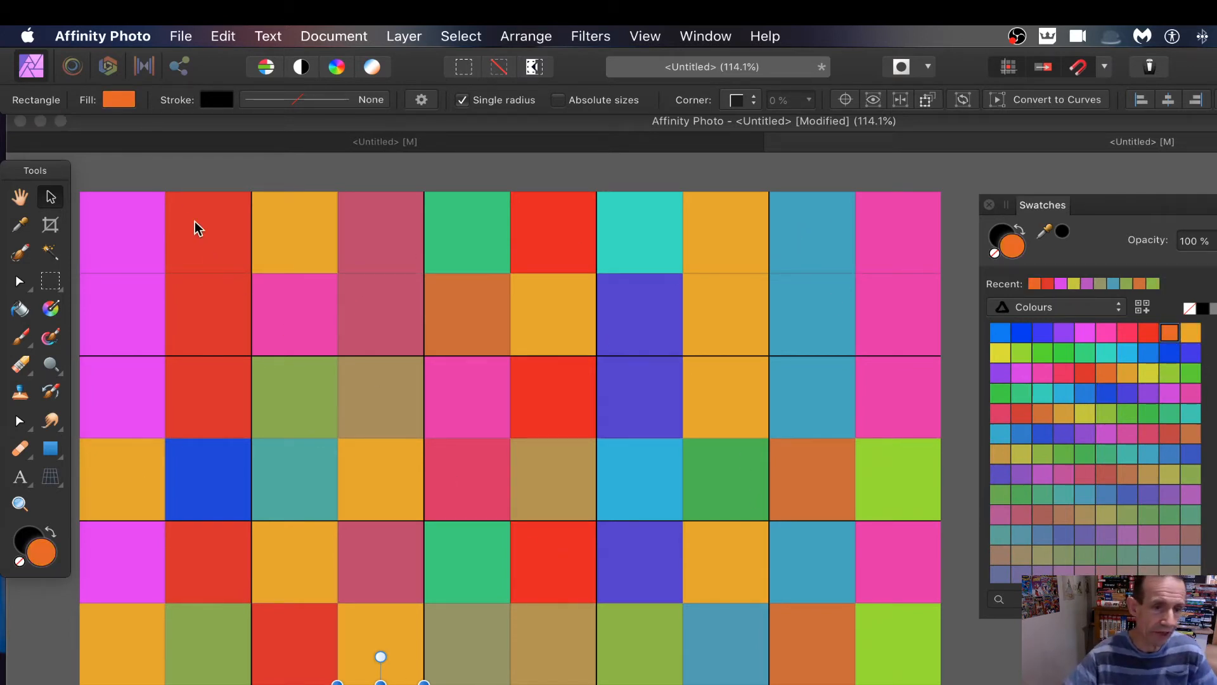
- Switch to the other open untitled document, which holds the completed pattern of multicoloured squares
click(590, 140)
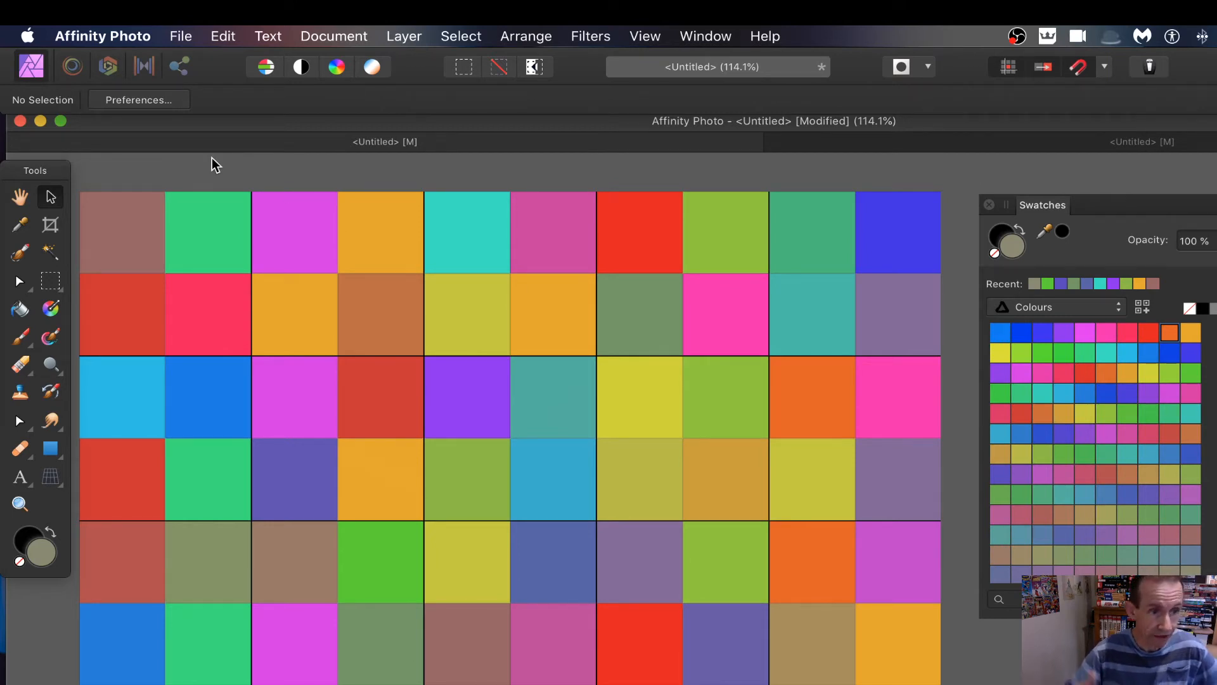
click(181, 37)
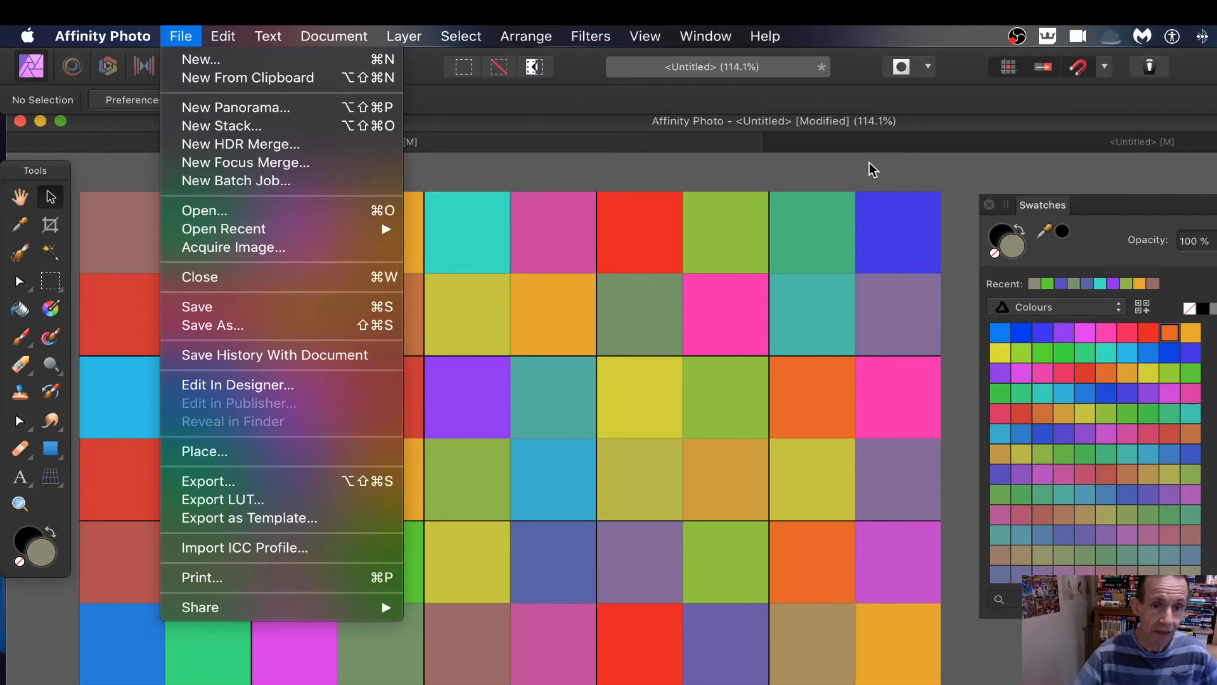
click(830, 183)
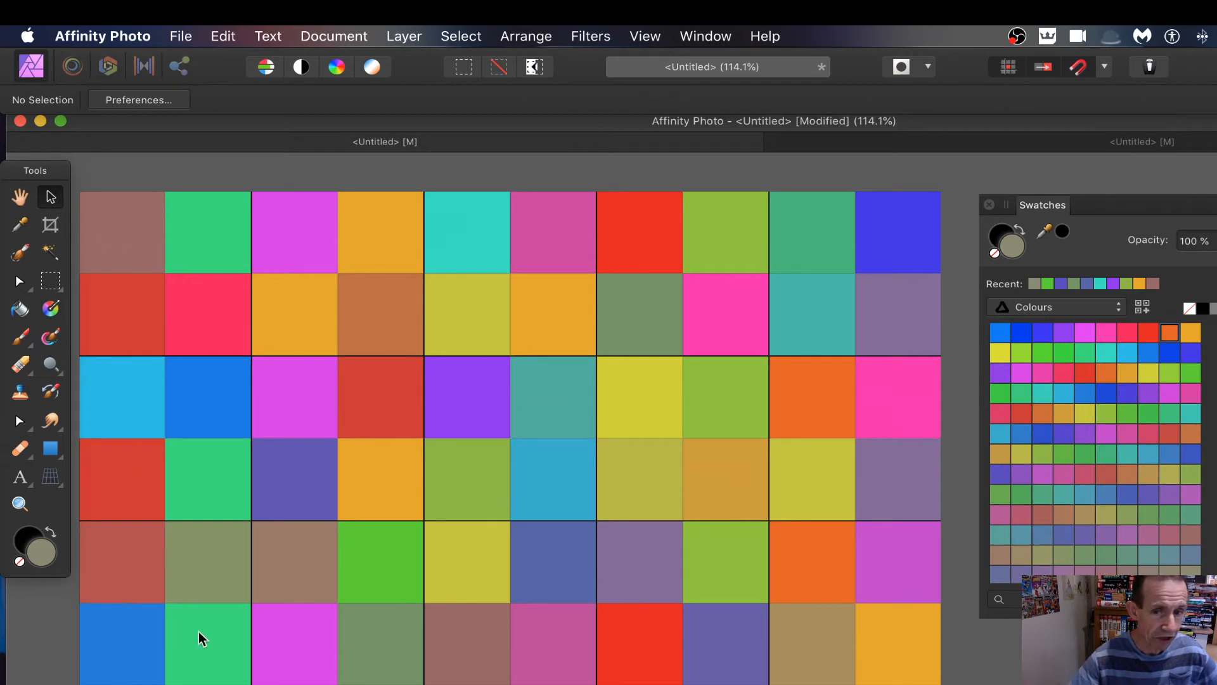
click(182, 36)
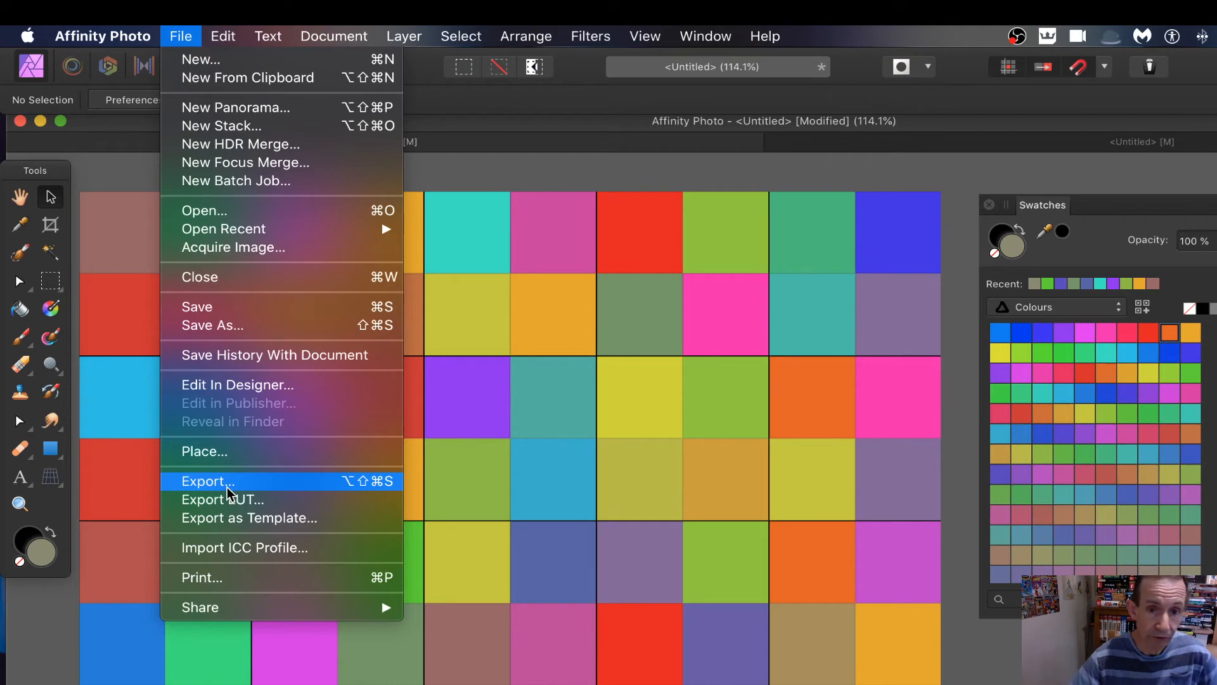
click(708, 447)
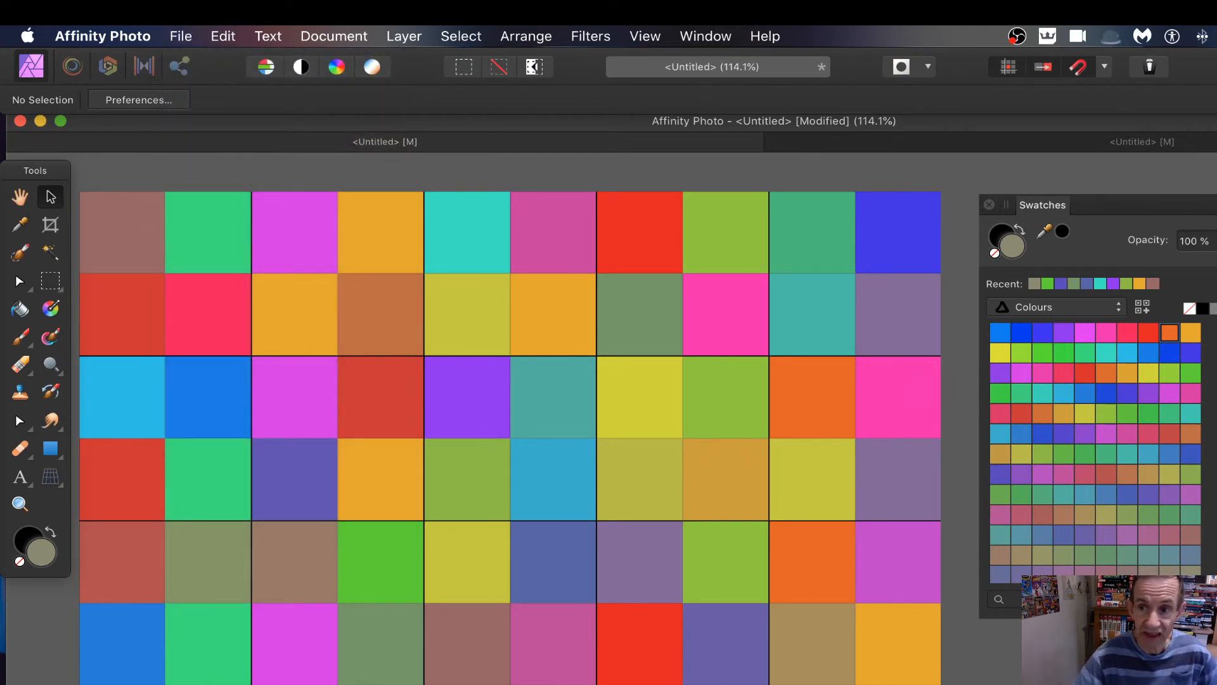
- Bring the floating Layers panel over the canvas and check its entry among the studio panels
drag(1215, 406, 728, 194)
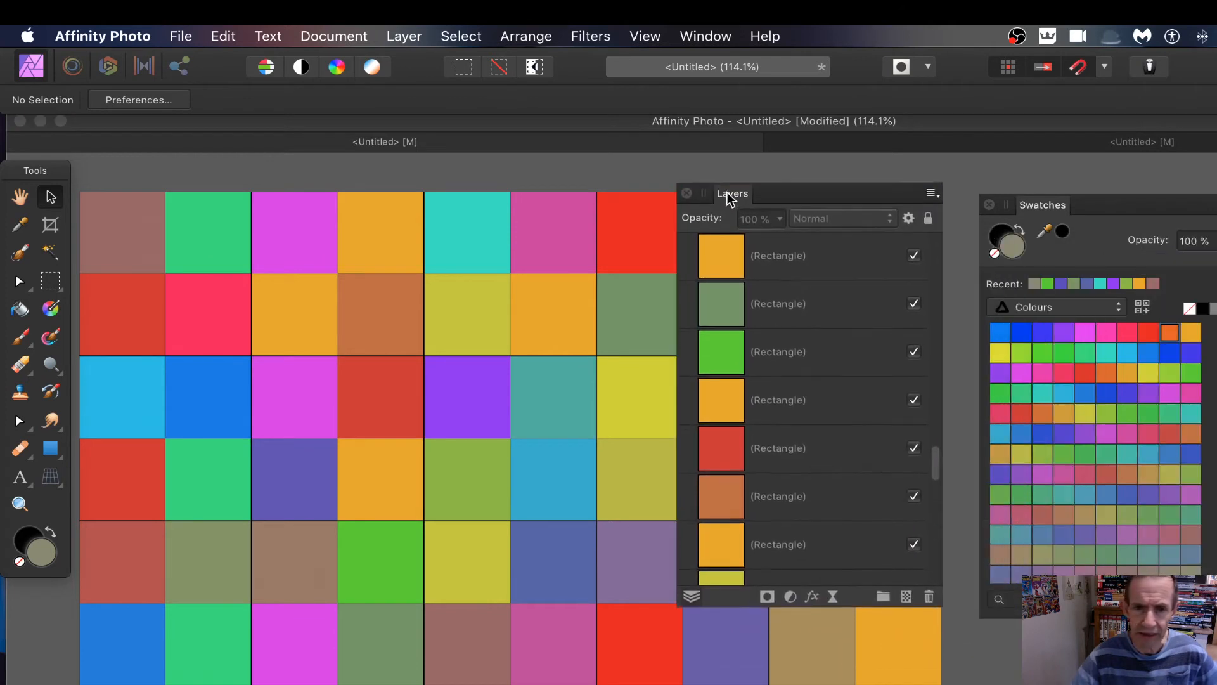
click(647, 40)
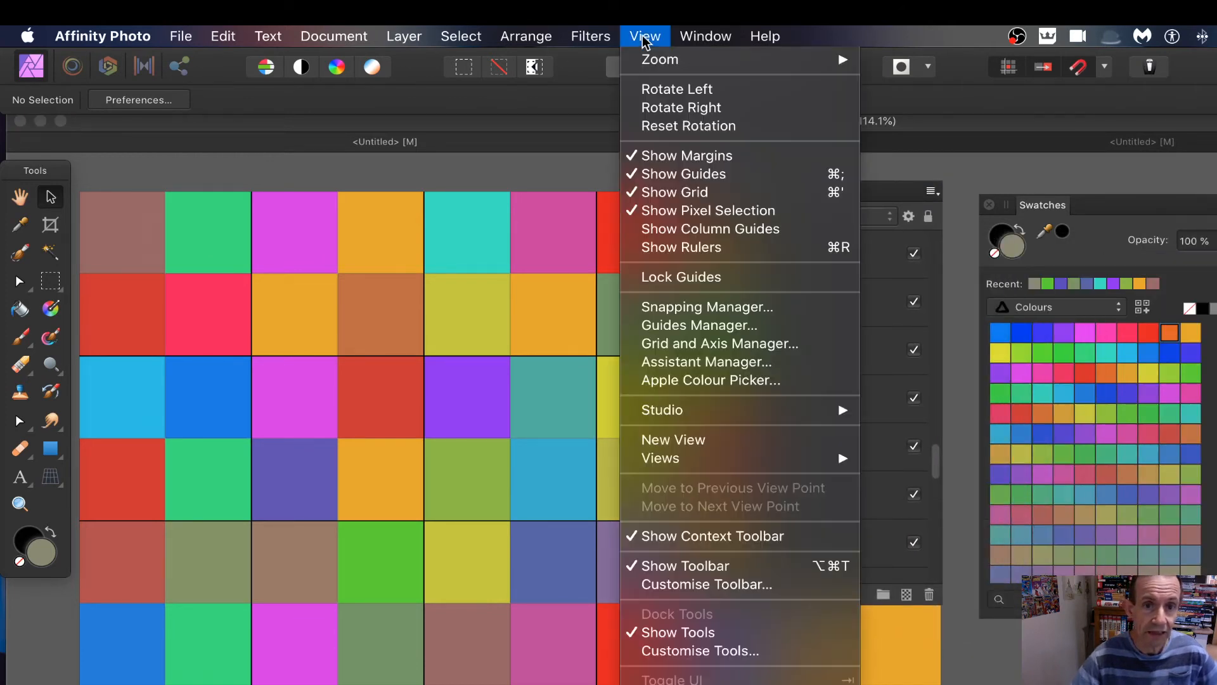
mouse_move(690, 411)
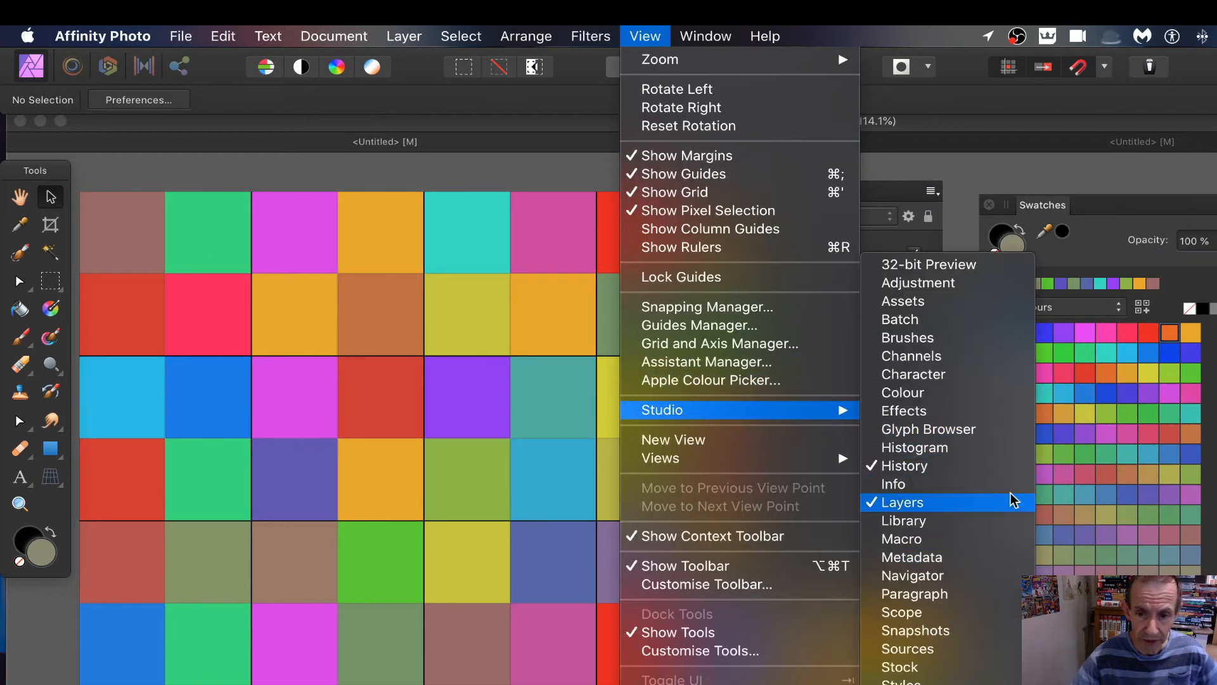
click(937, 507)
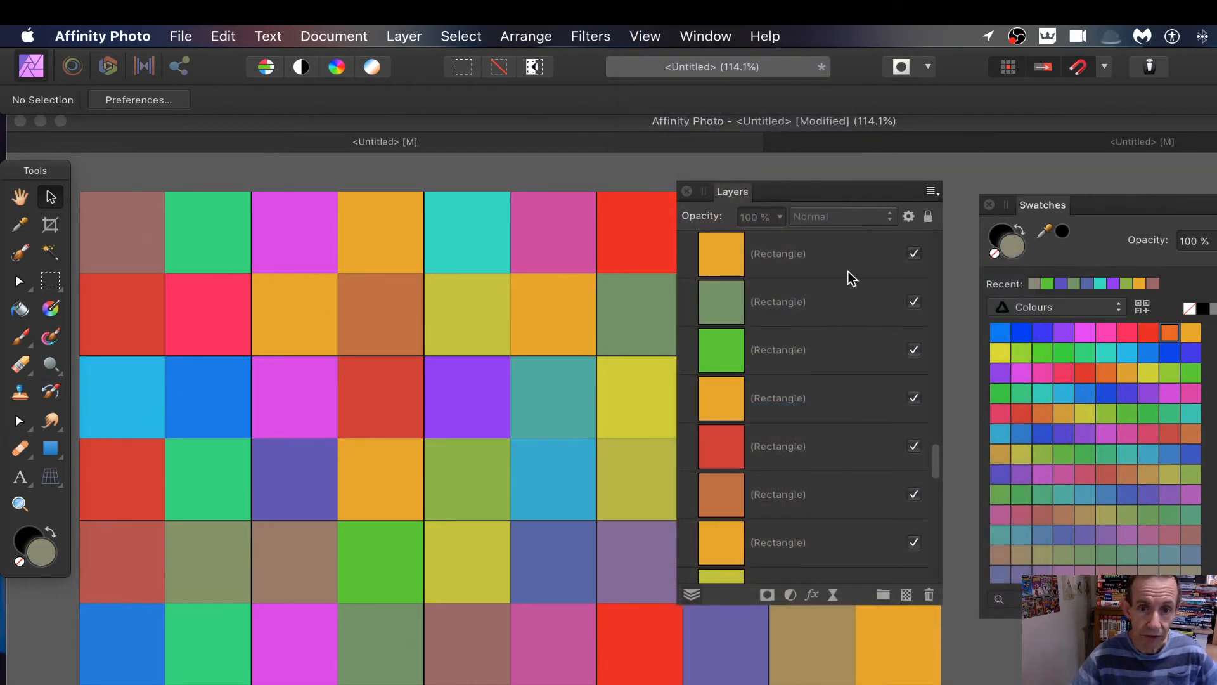
- Select all the rectangle layers and use Merge Visible to create a combined pixel layer of the pattern
click(823, 253)
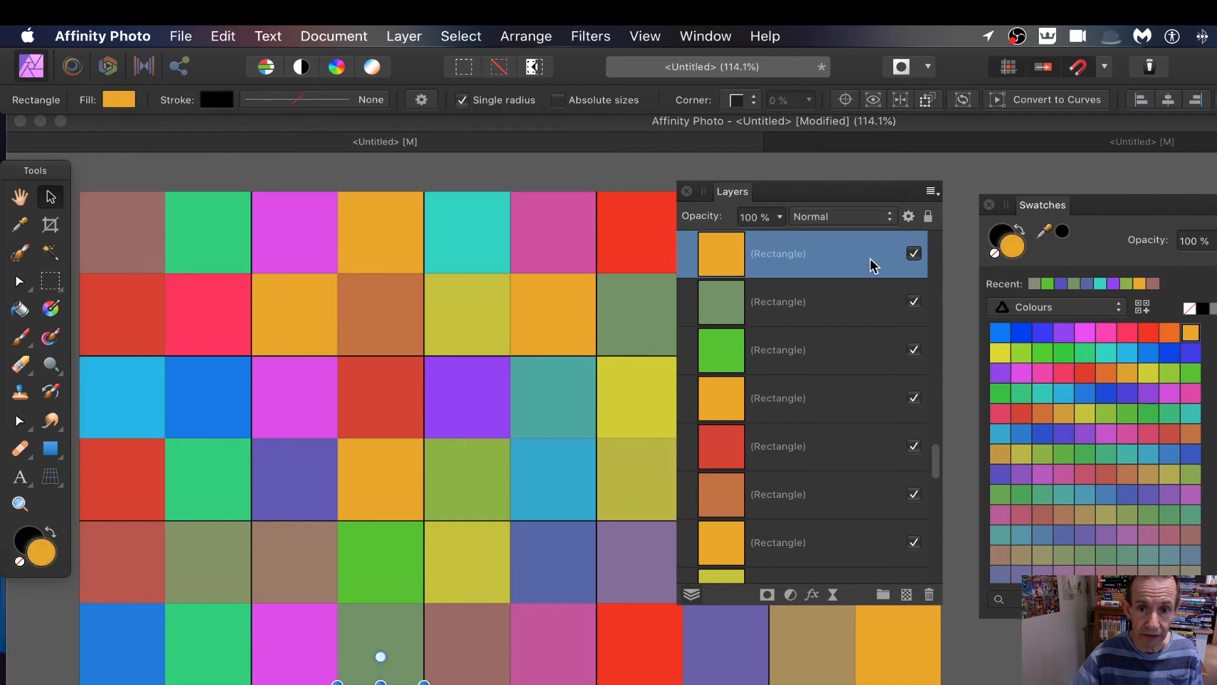
drag(937, 464, 942, 573)
click(798, 264)
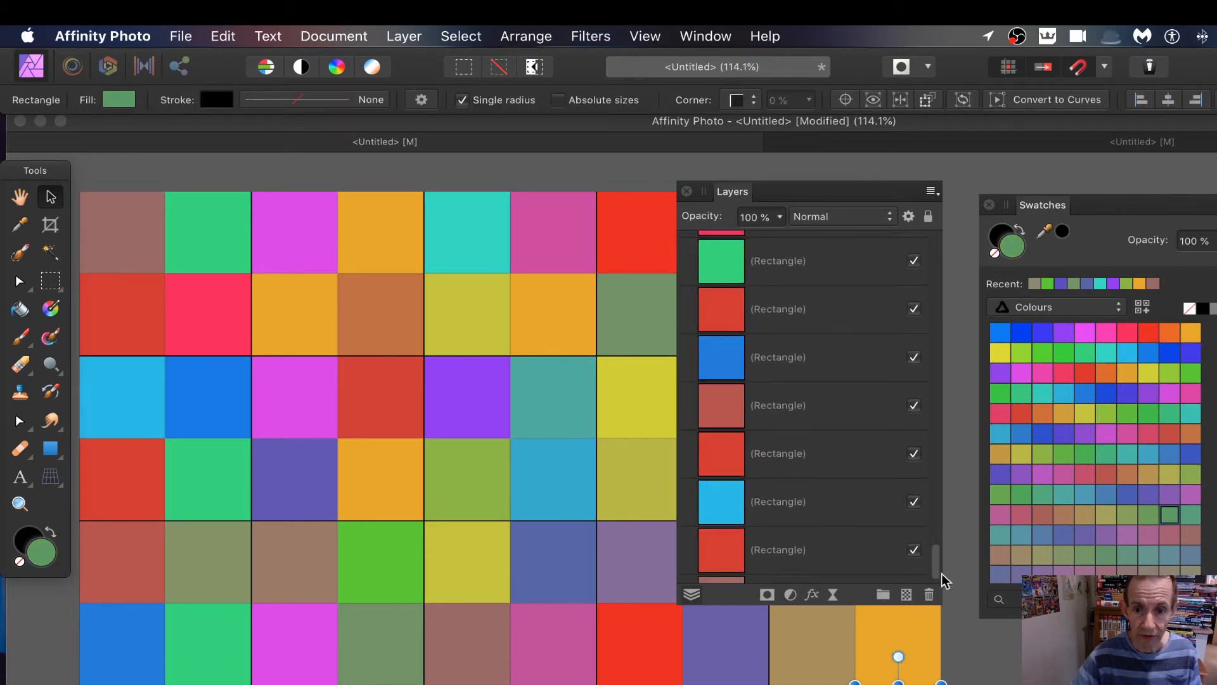
shift+click(859, 563)
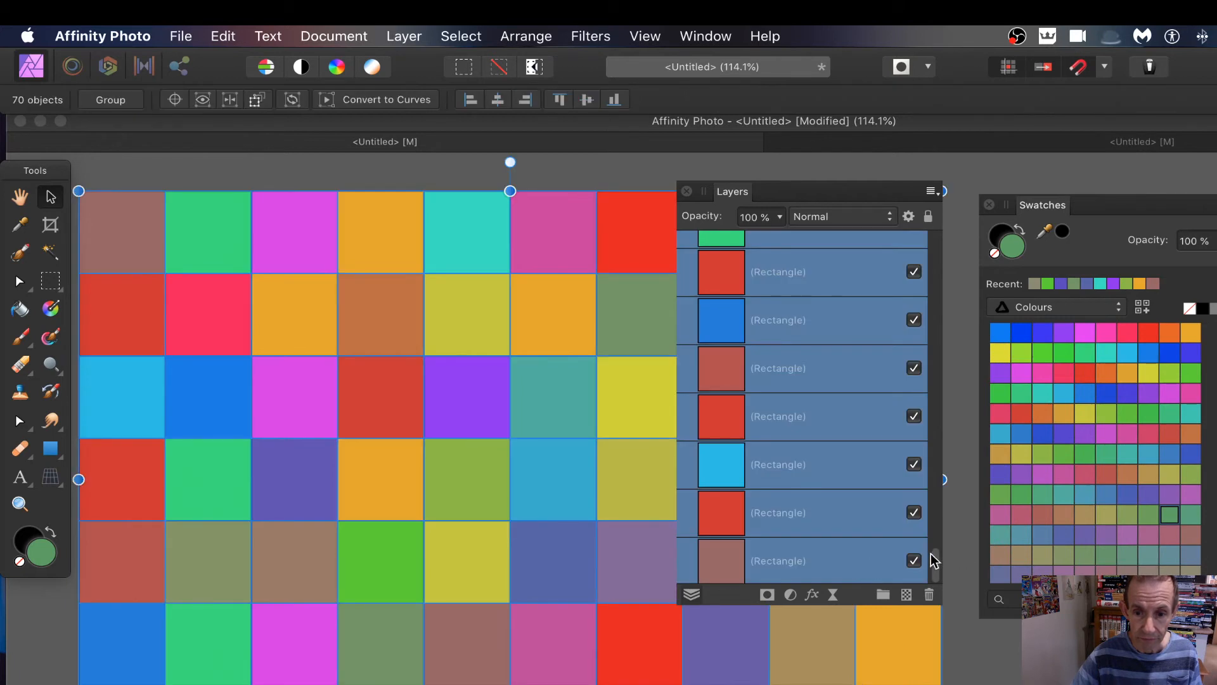
drag(934, 556, 949, 233)
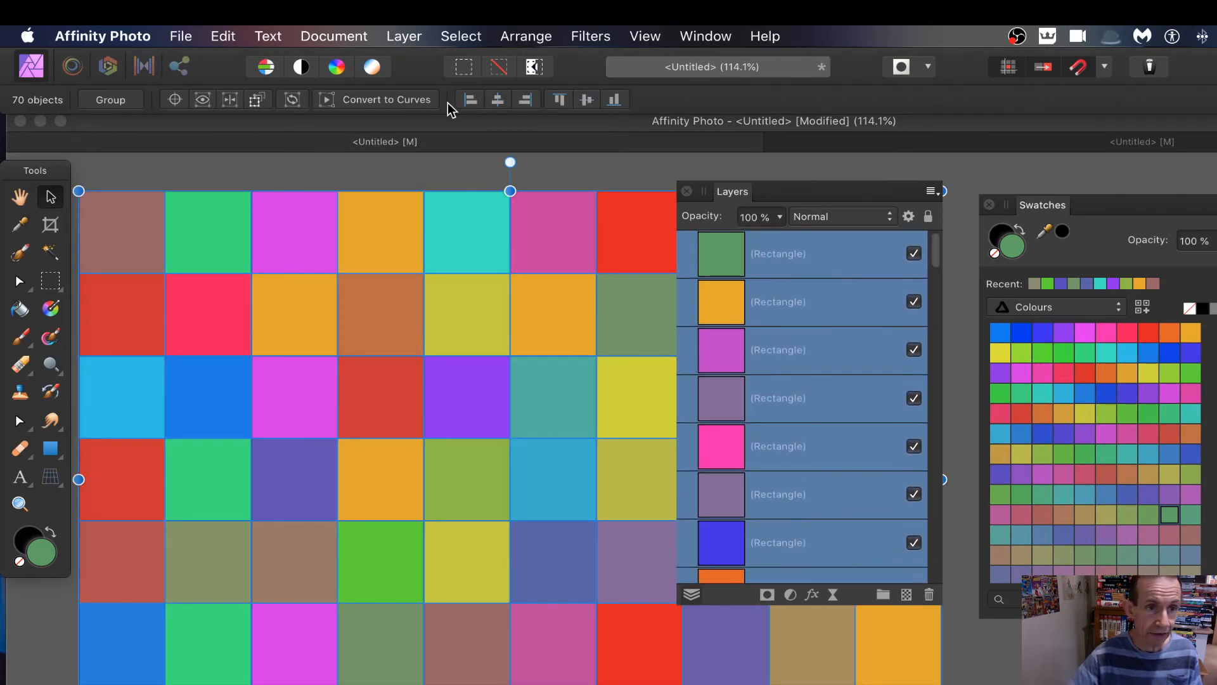
click(406, 36)
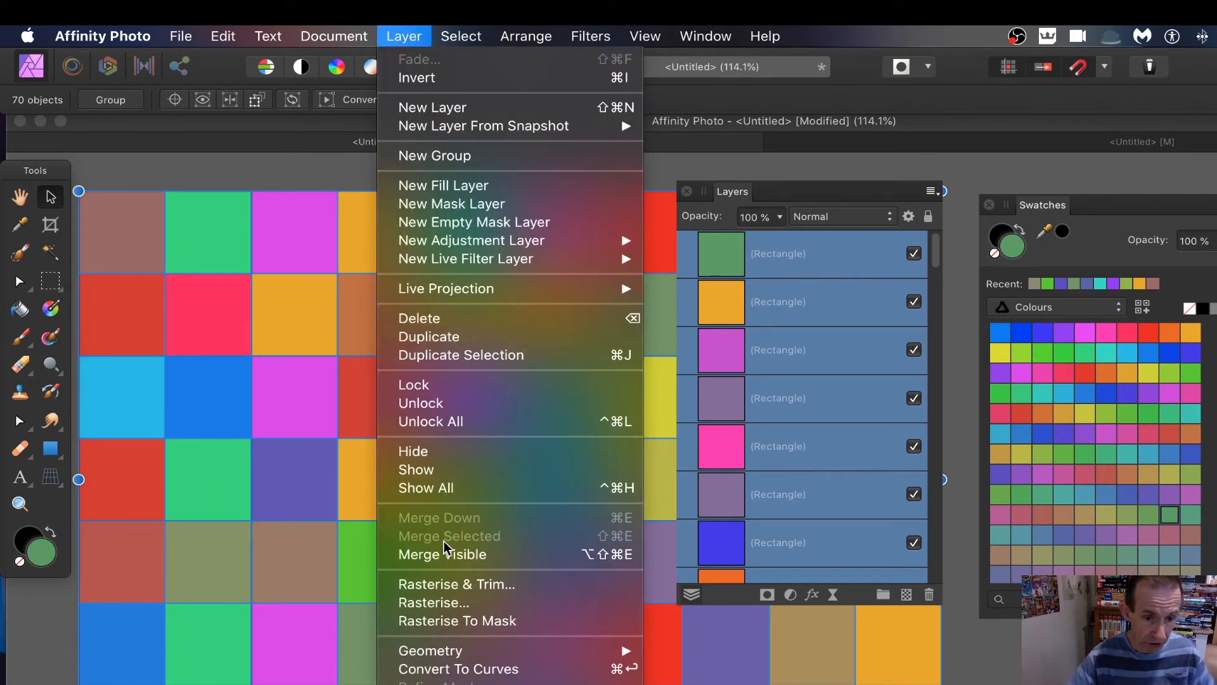
click(458, 555)
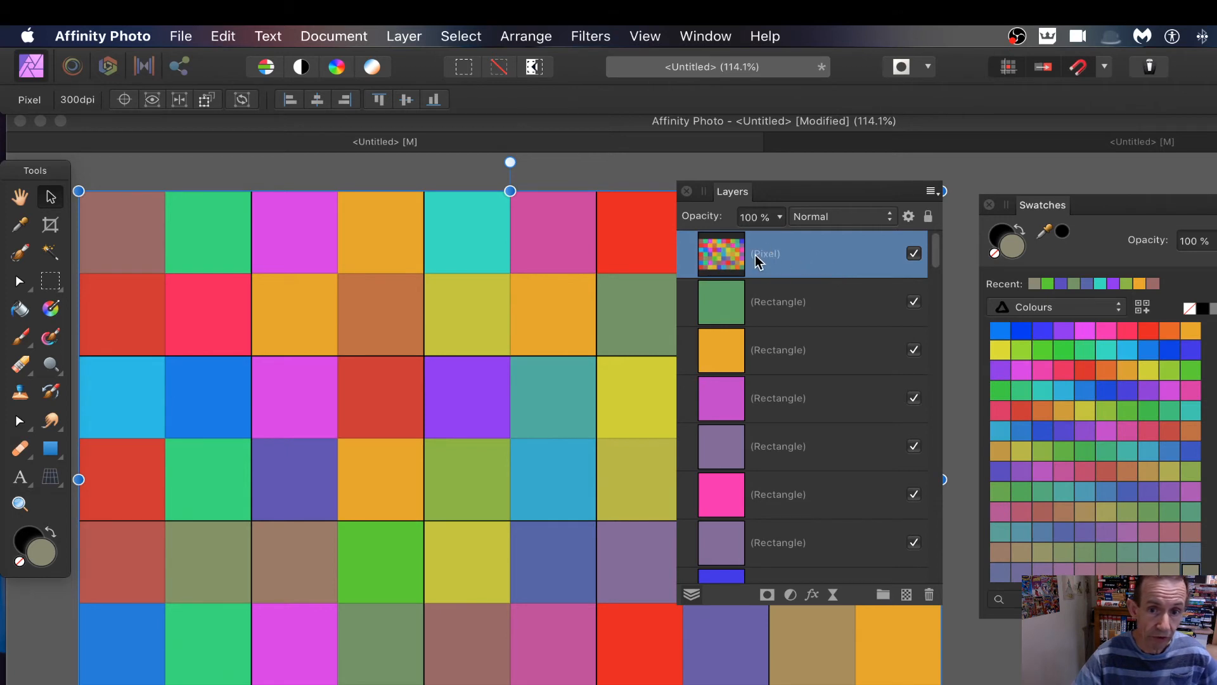
- Select every rectangle layer beneath the merged pixel layer and delete them all
click(859, 313)
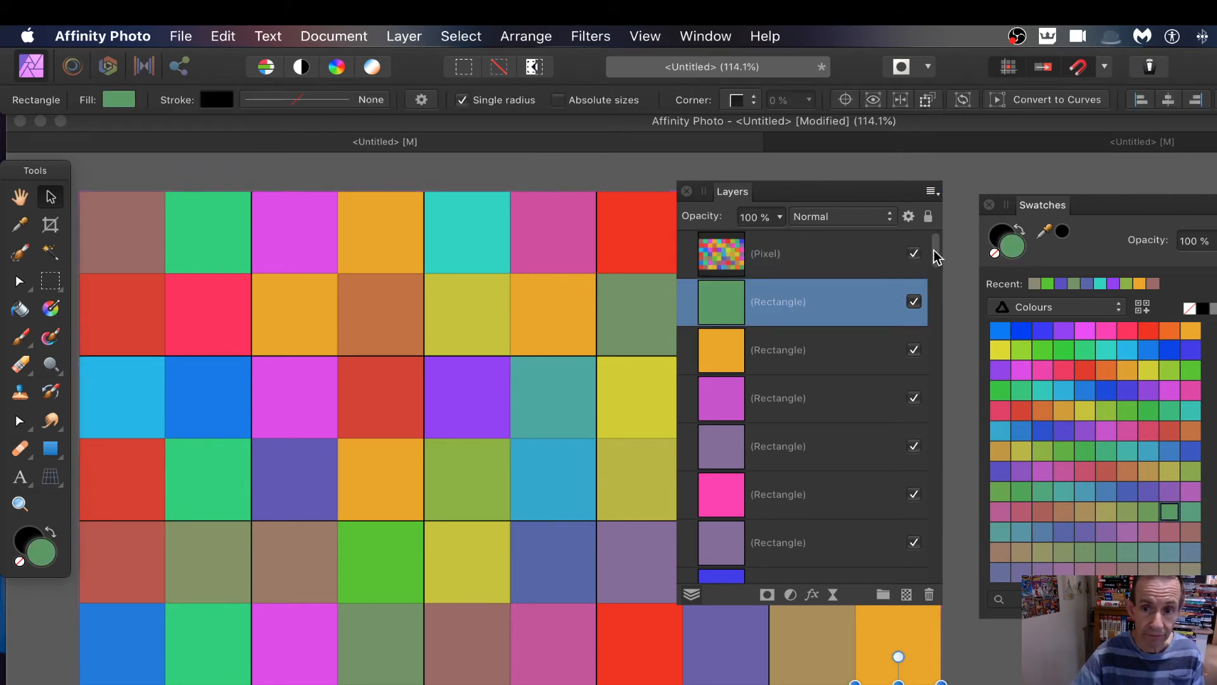
drag(936, 257, 951, 583)
shift+click(798, 562)
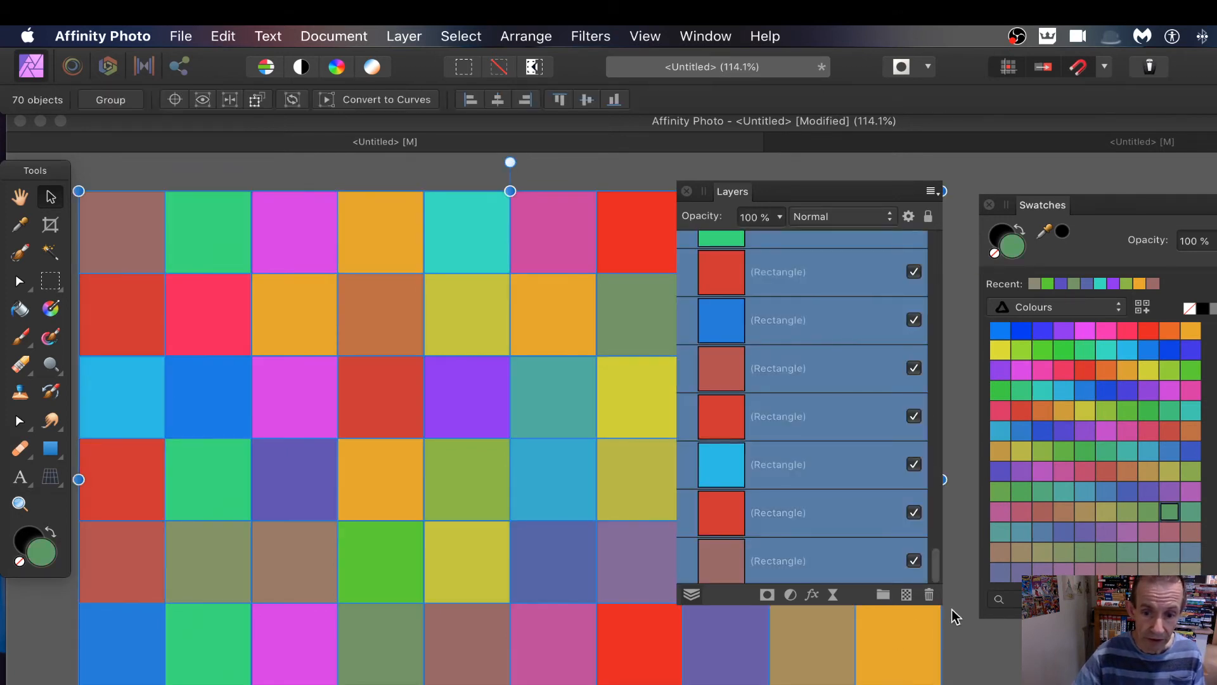
click(929, 595)
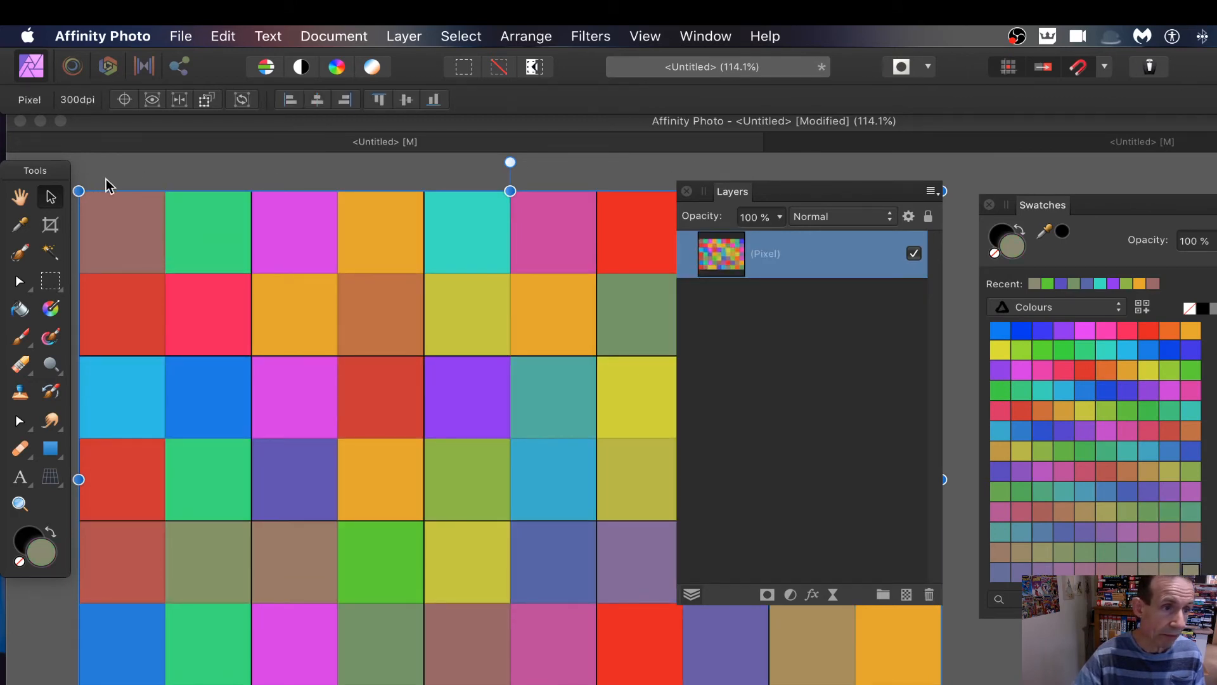
- Scale the merged pattern layer down and reposition it so white page surrounds it
drag(79, 191, 214, 294)
drag(456, 427, 372, 345)
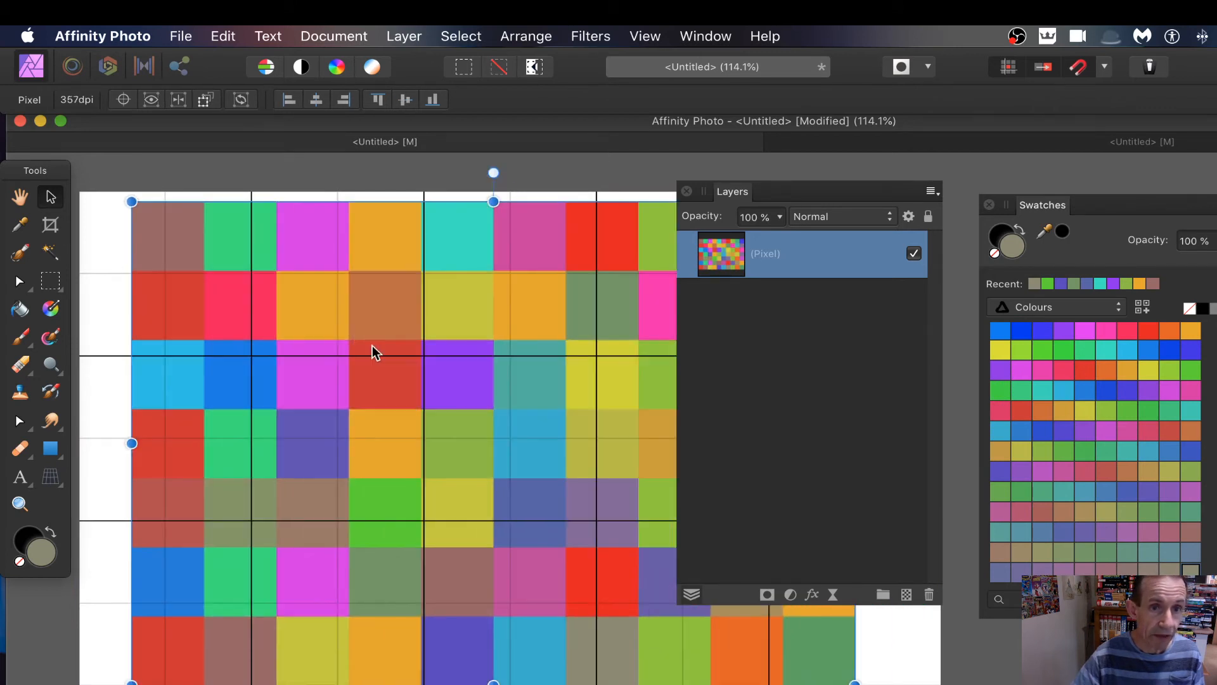
- Hide the document grid and move the Layers panel clear of the pattern
click(644, 37)
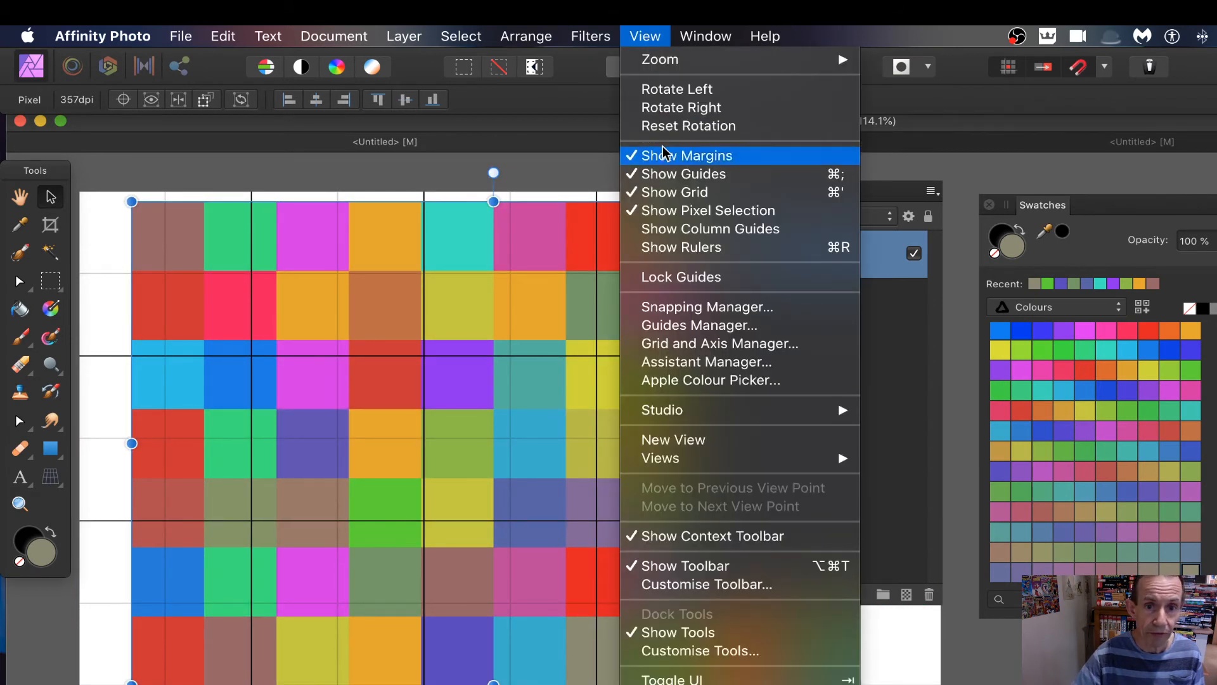
click(672, 195)
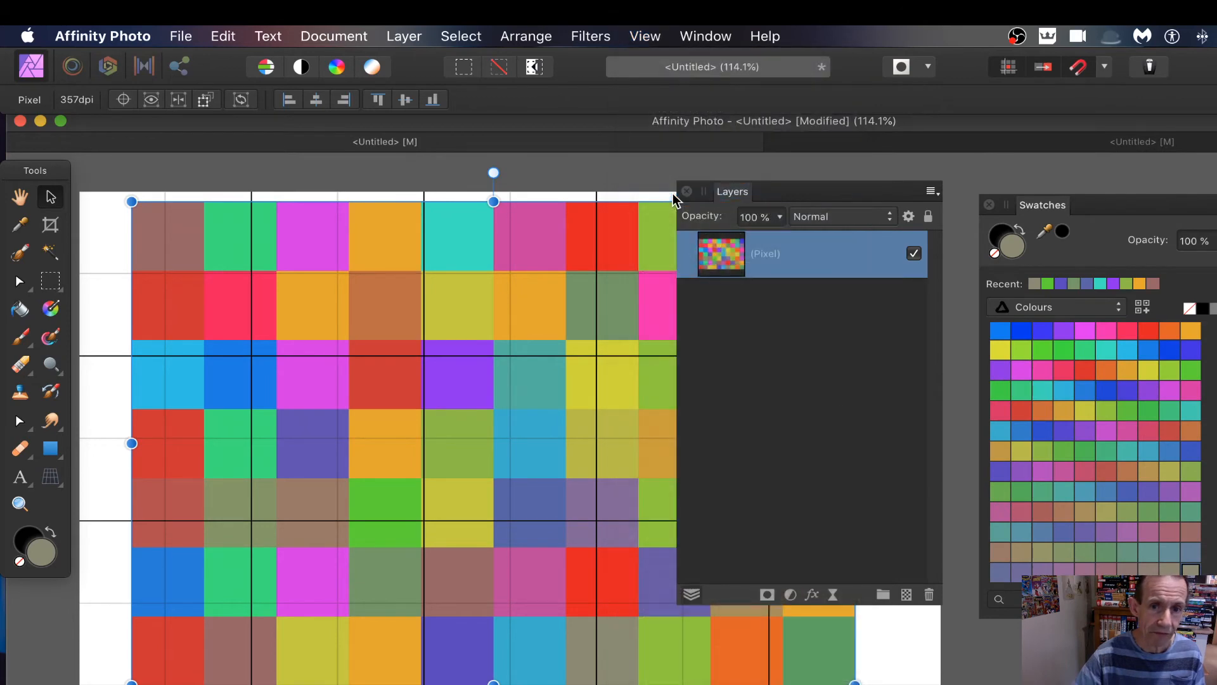
drag(729, 192, 938, 185)
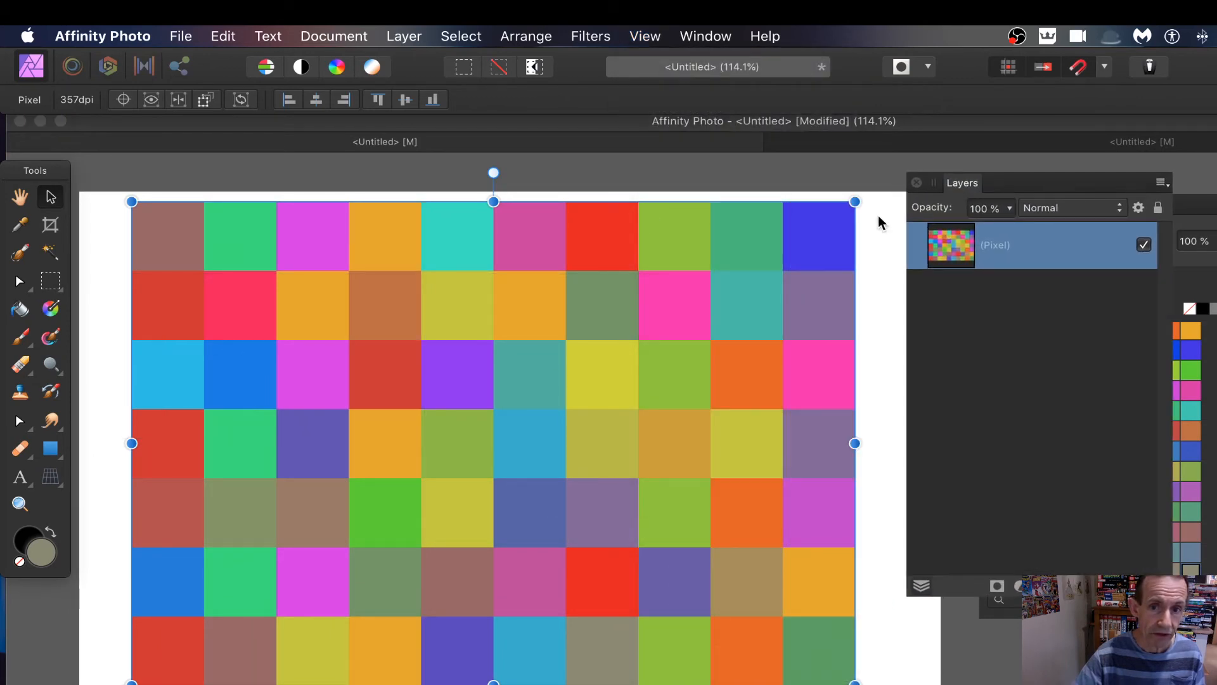
- Try shrinking, rotating, moving and enlarging the pattern layer, and undo the changes back to the unrotated pattern
drag(855, 201, 712, 592)
drag(470, 530, 337, 346)
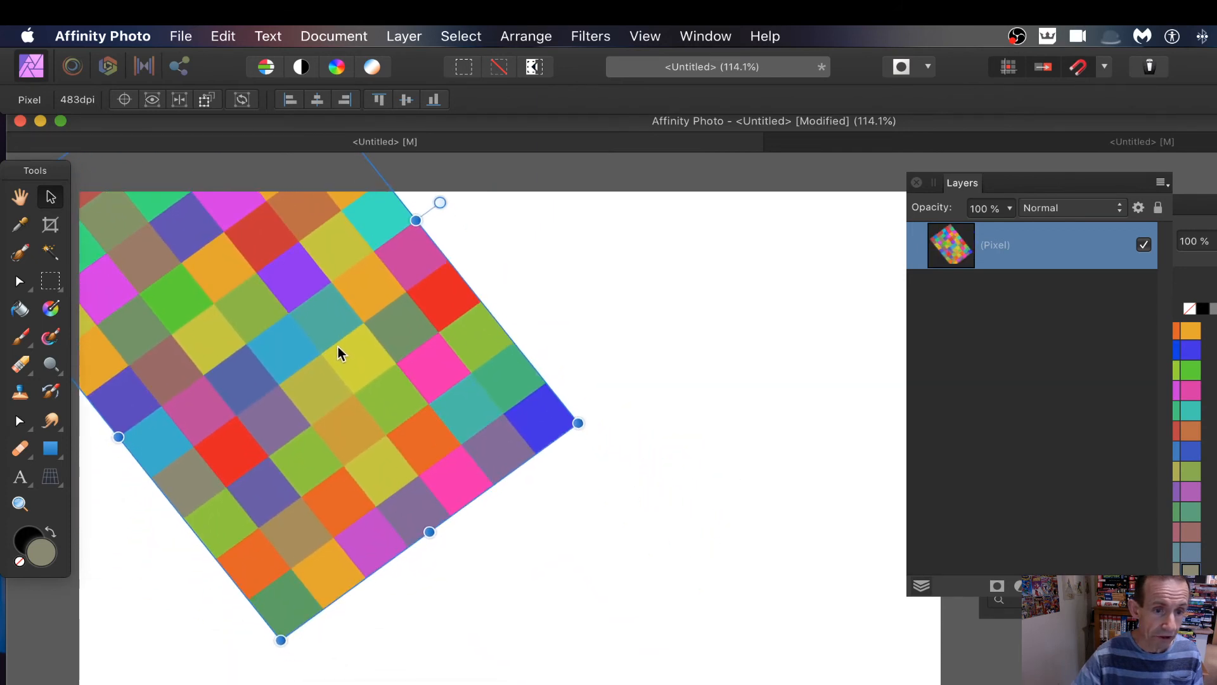
drag(578, 423, 960, 493)
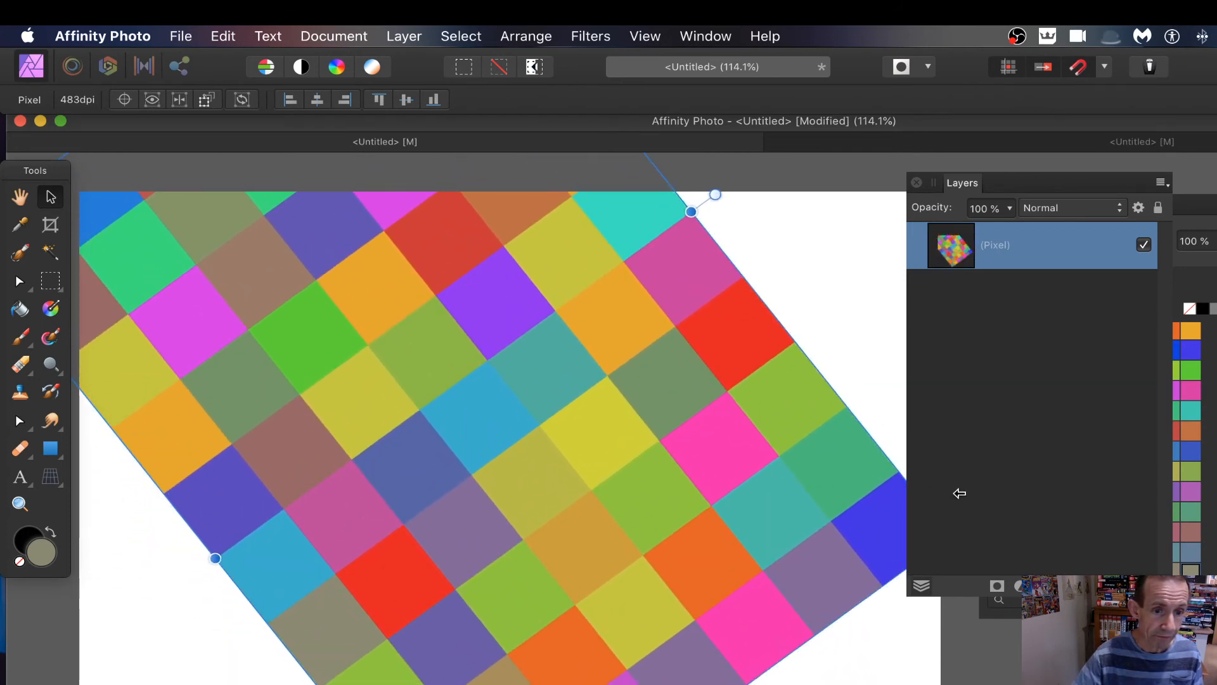
drag(755, 368, 733, 552)
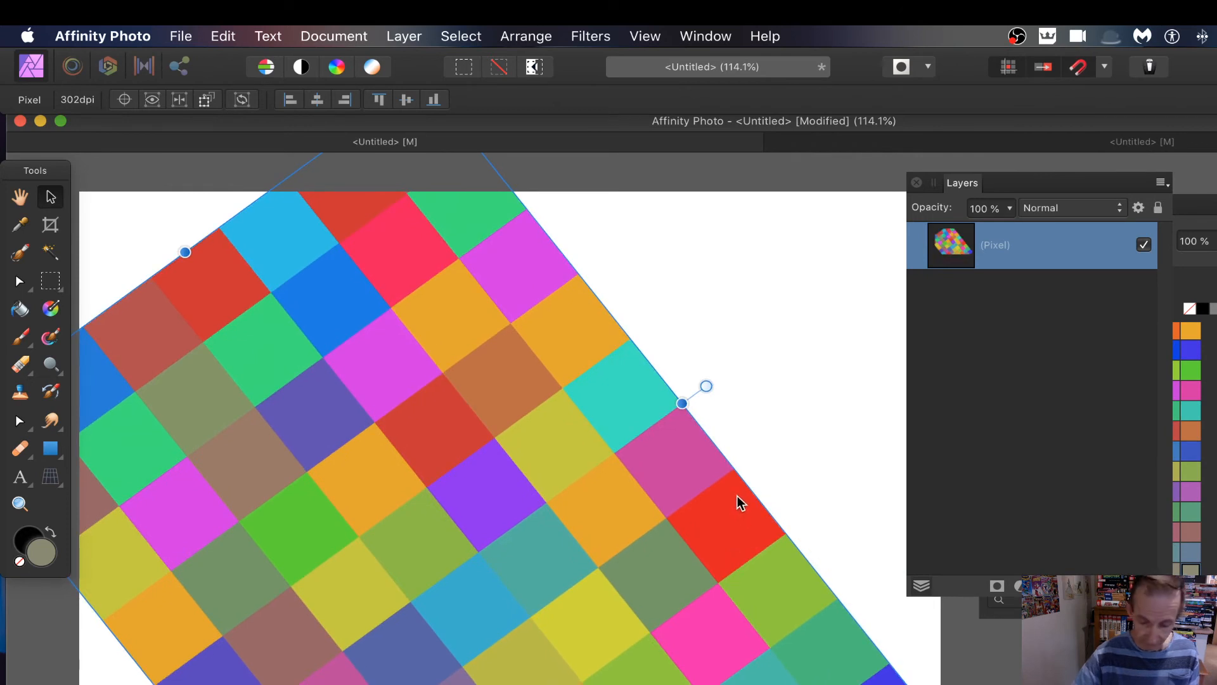
key(super+z)
key(super+z)
key(super+z)
key(super+z)
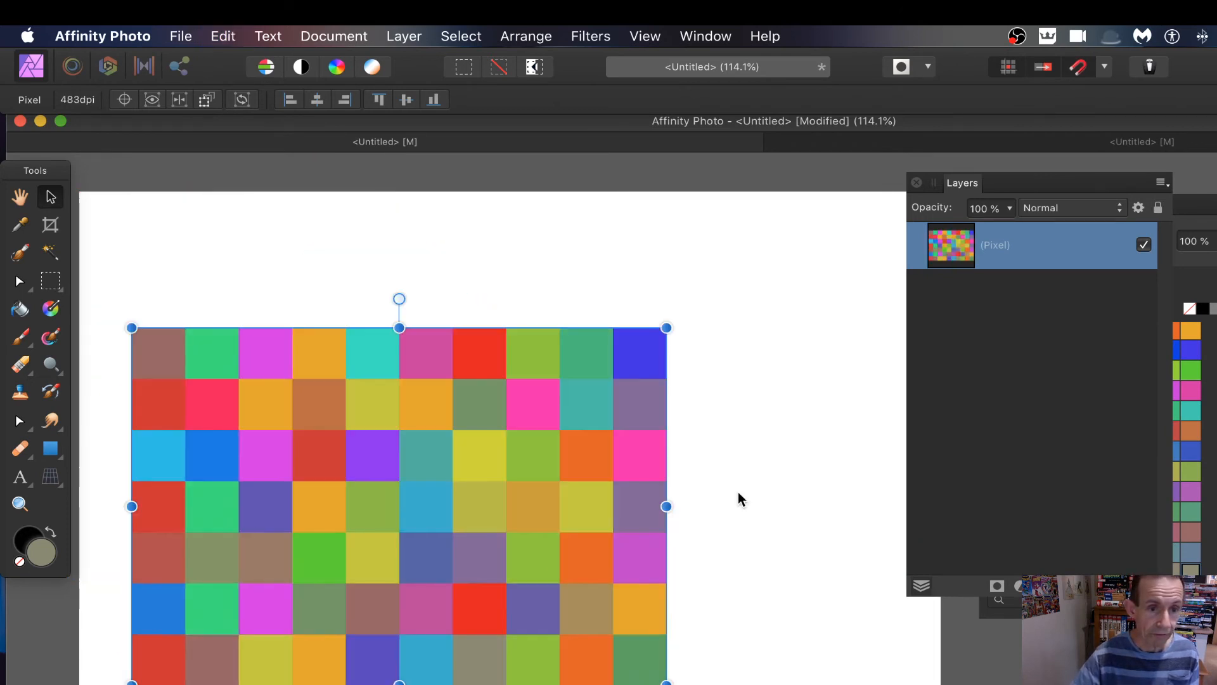
- Enlarge the pattern layer proportionally so it fills more of the page
drag(665, 328, 774, 250)
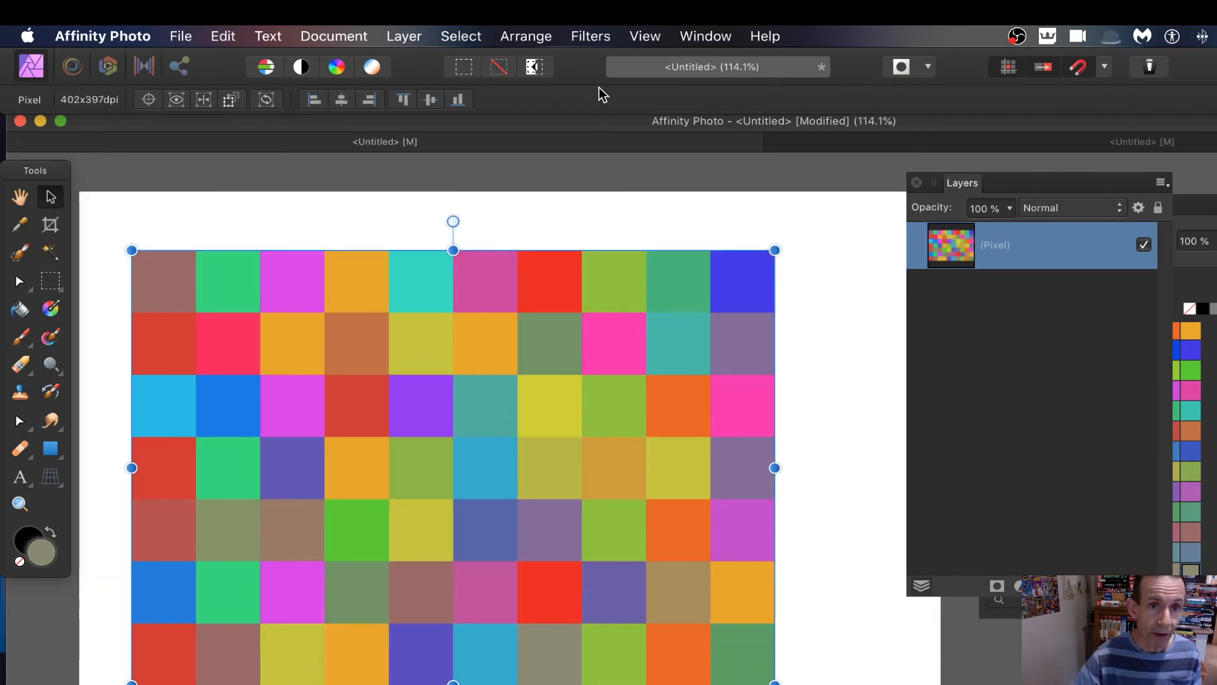
- Start the Deform filter on the pattern layer and place five control points spread across the squares
click(588, 38)
mouse_move(603, 97)
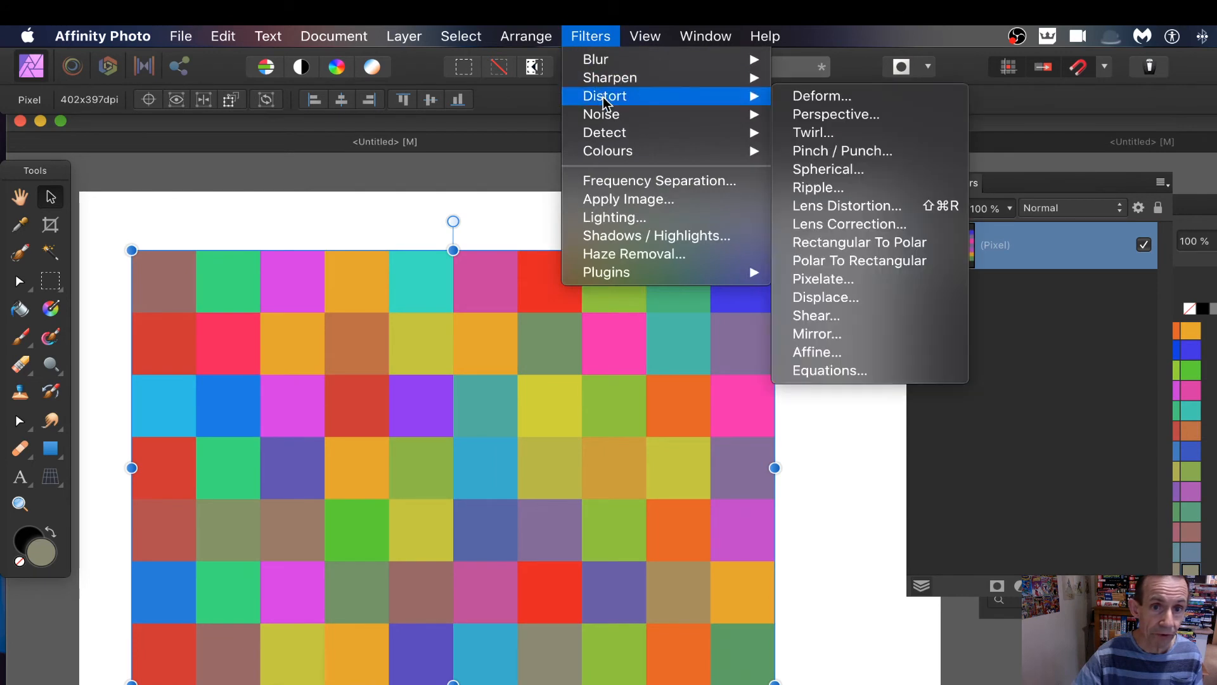
click(865, 100)
drag(753, 631, 618, 382)
click(427, 292)
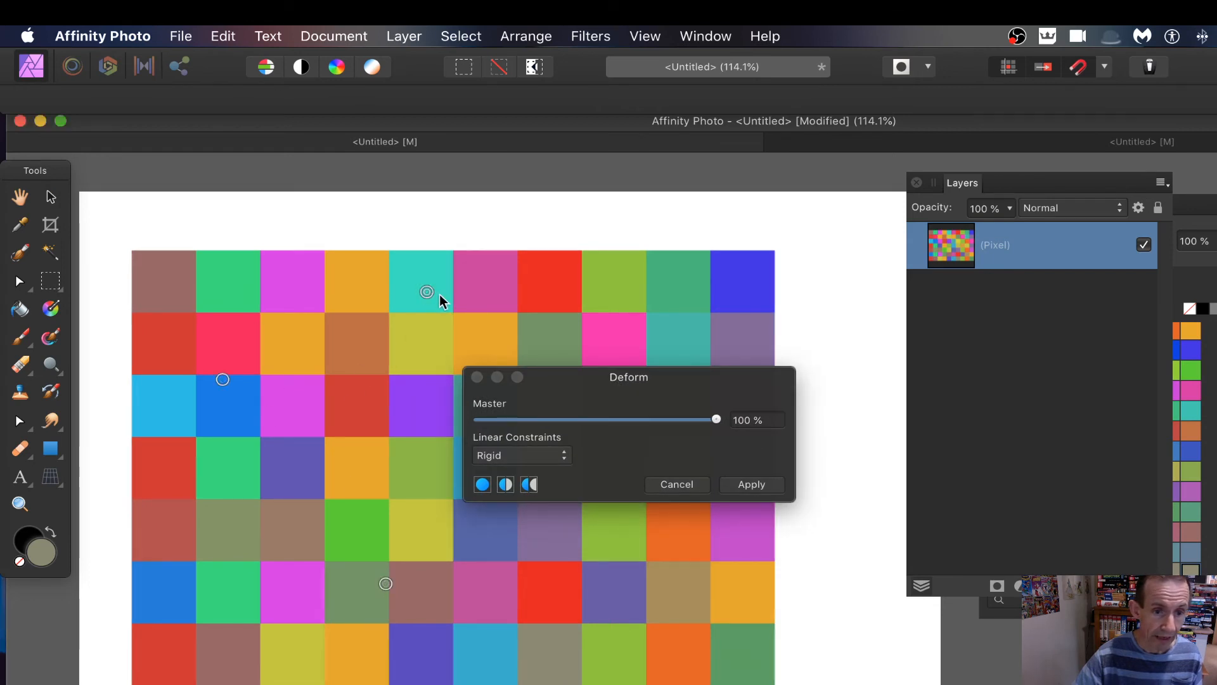
click(660, 335)
- Try warping the pattern by pulling four of the Deform points to new positions, and cancel the filter
drag(429, 301, 320, 530)
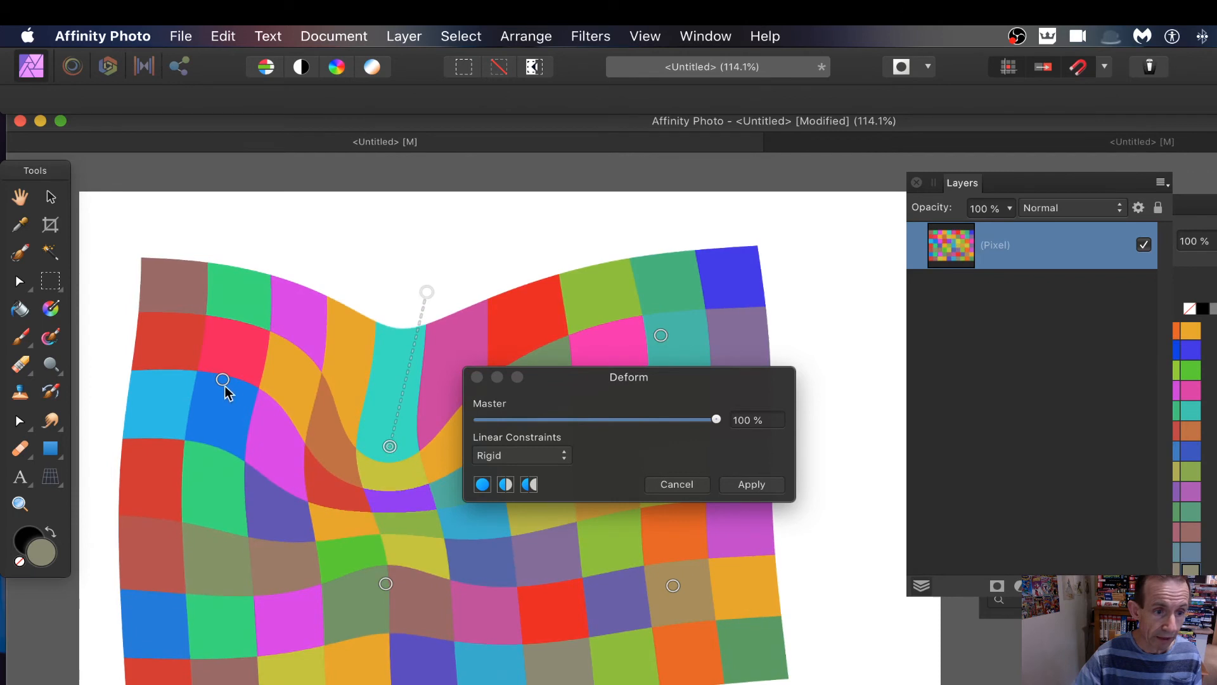
drag(222, 380, 100, 653)
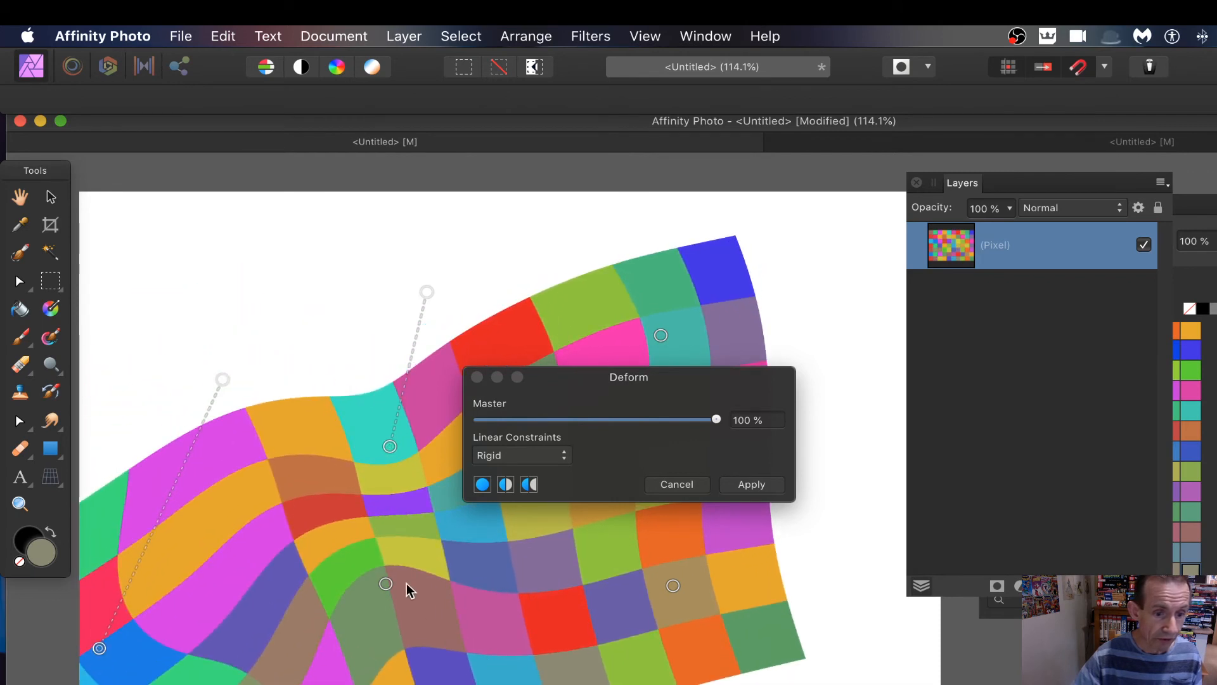
drag(387, 586, 285, 547)
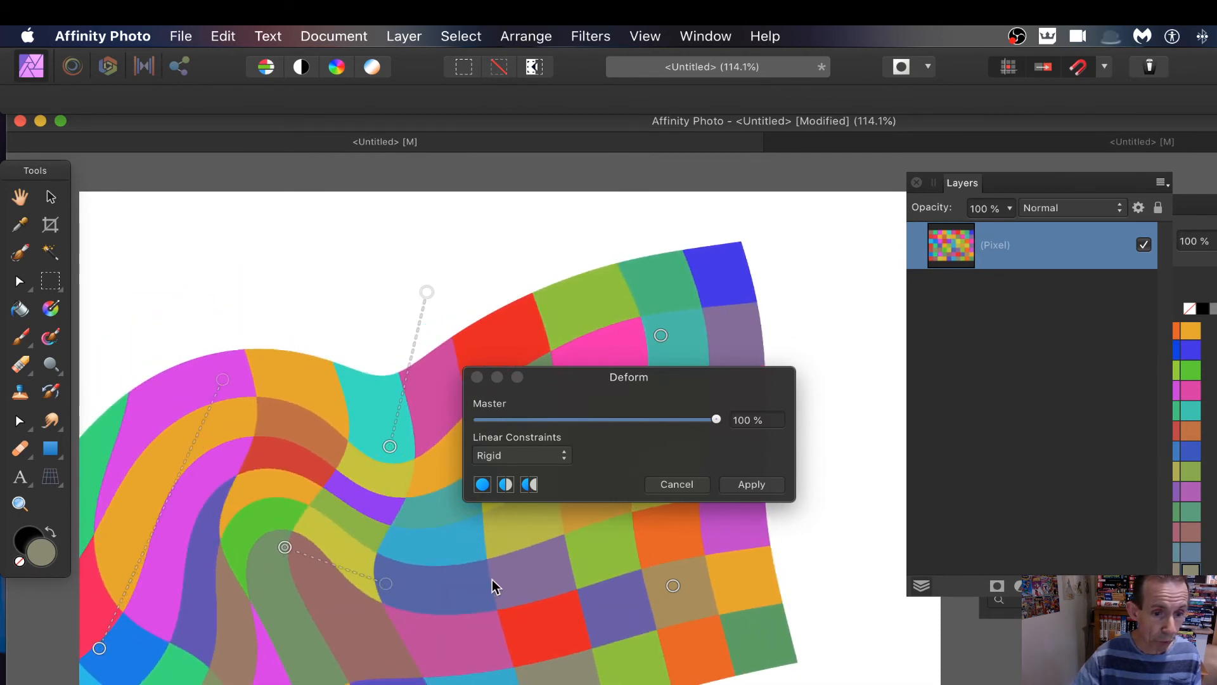
drag(683, 593, 470, 682)
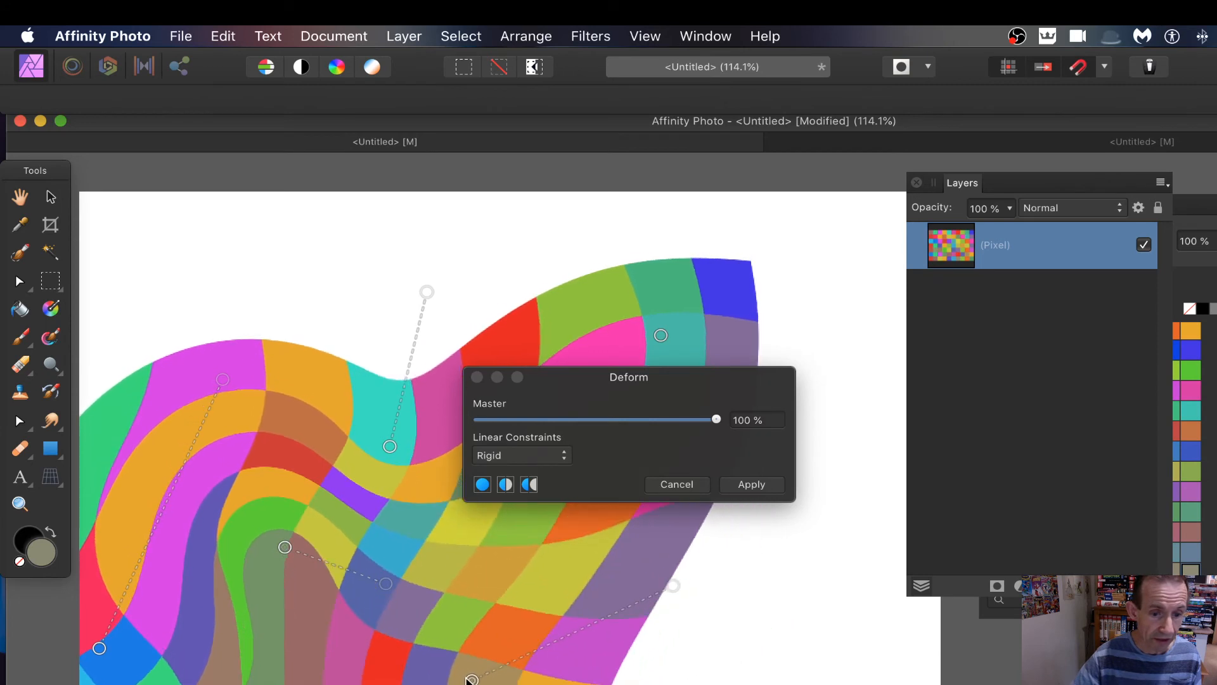
click(683, 484)
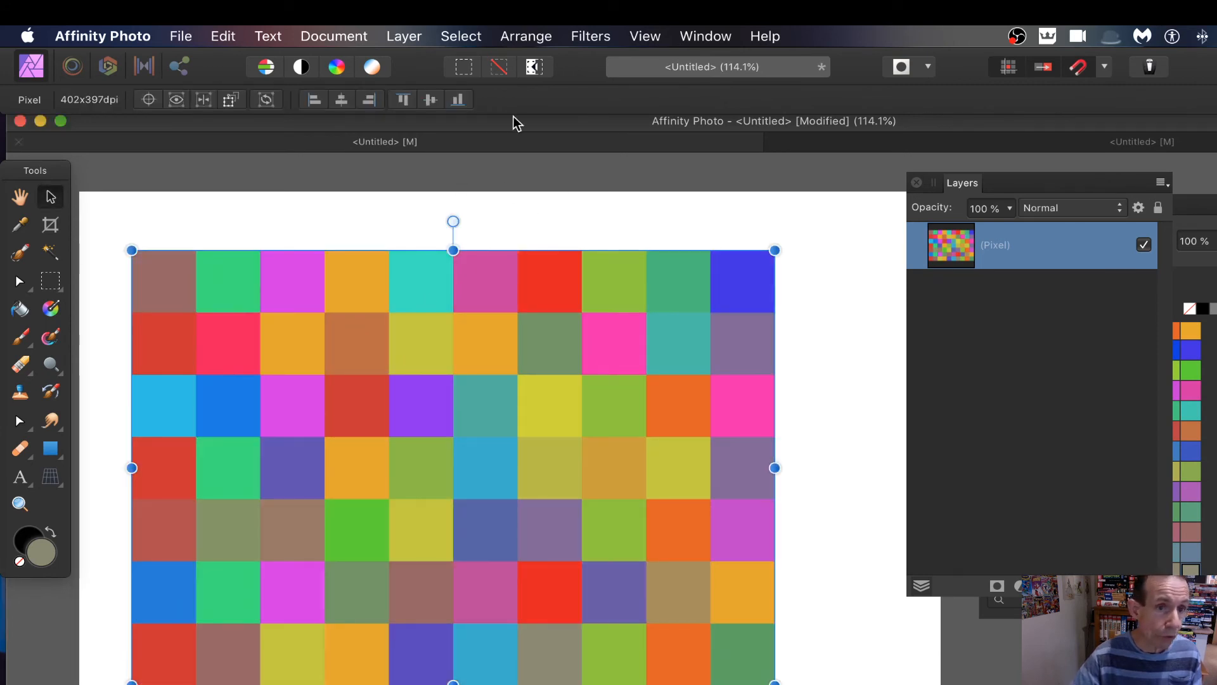
- Move the pattern layer slightly up and to the right on the page
drag(223, 314, 259, 296)
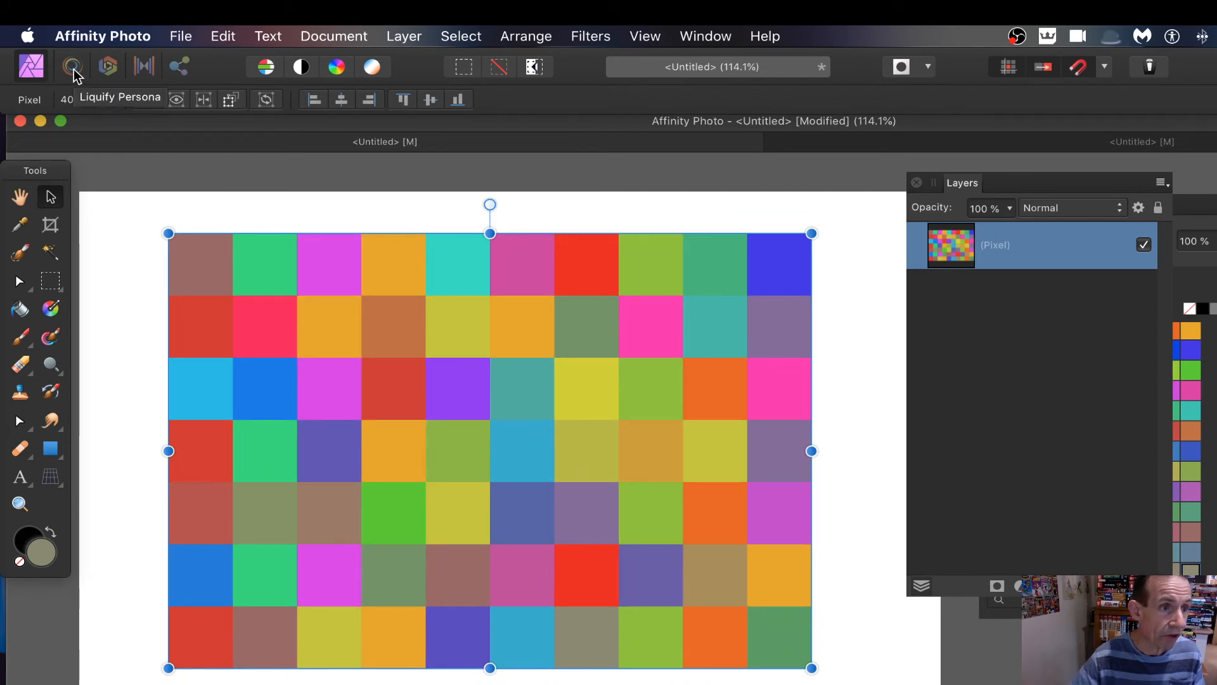
- Switch to the Tone Mapping persona and enlarge the Tone Map panel beside the pattern
click(144, 66)
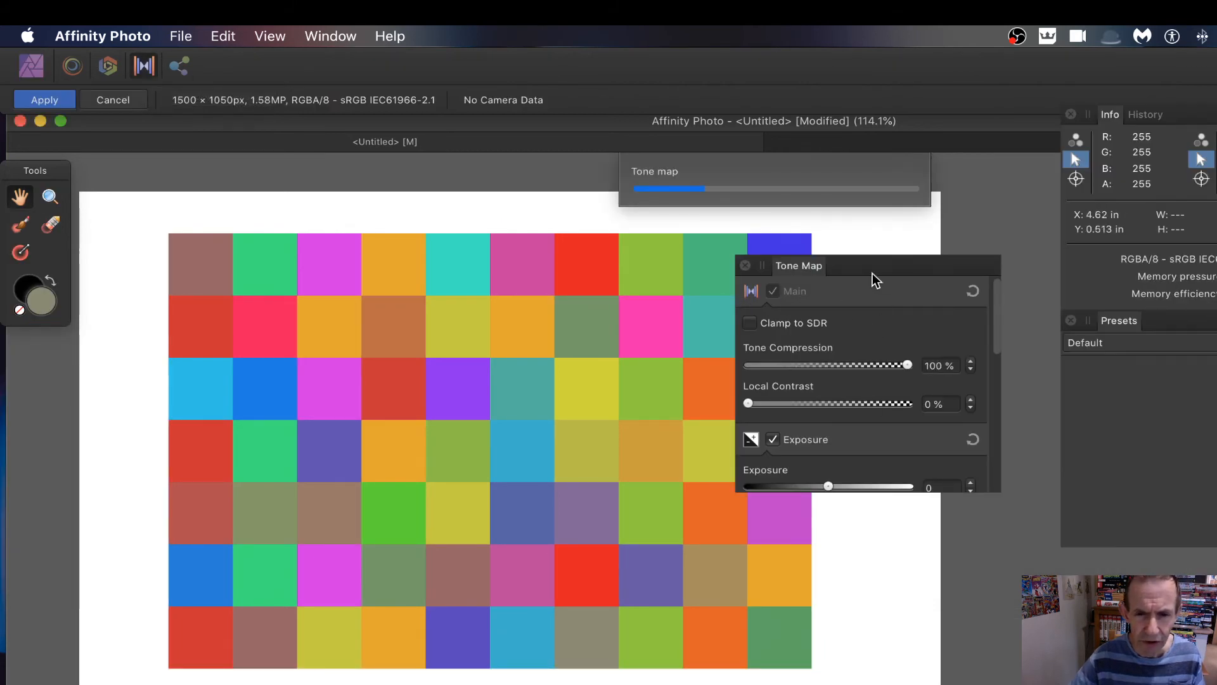
drag(804, 266, 672, 211)
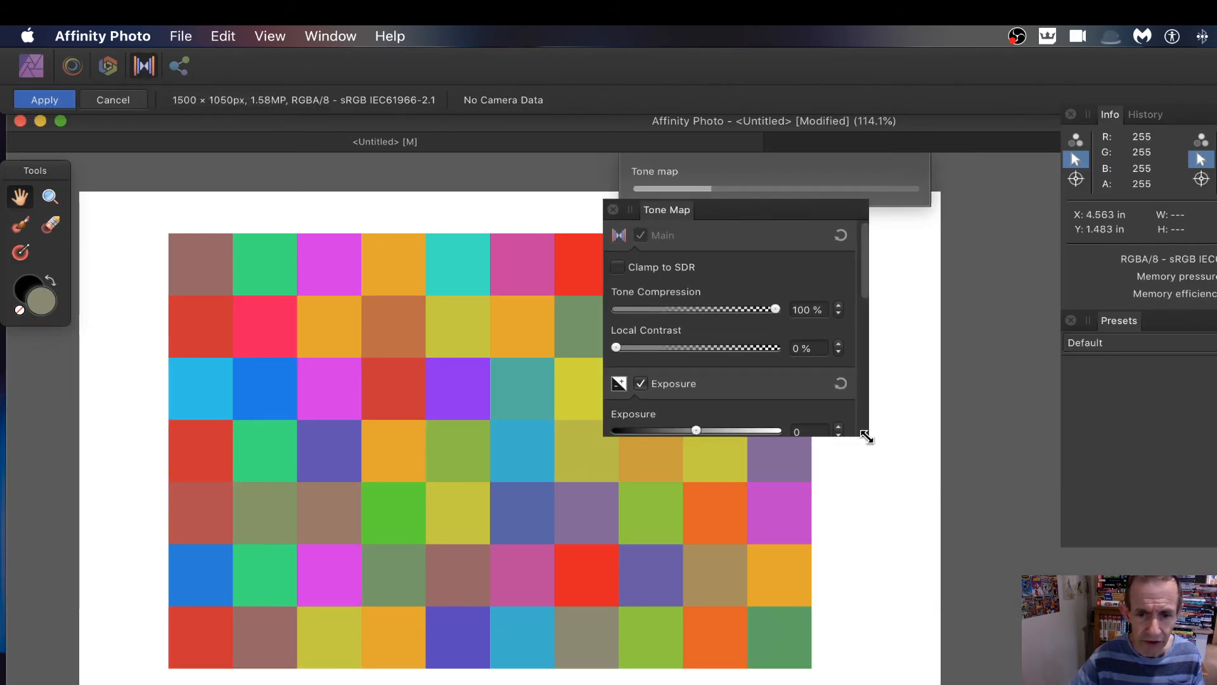
drag(867, 439, 966, 674)
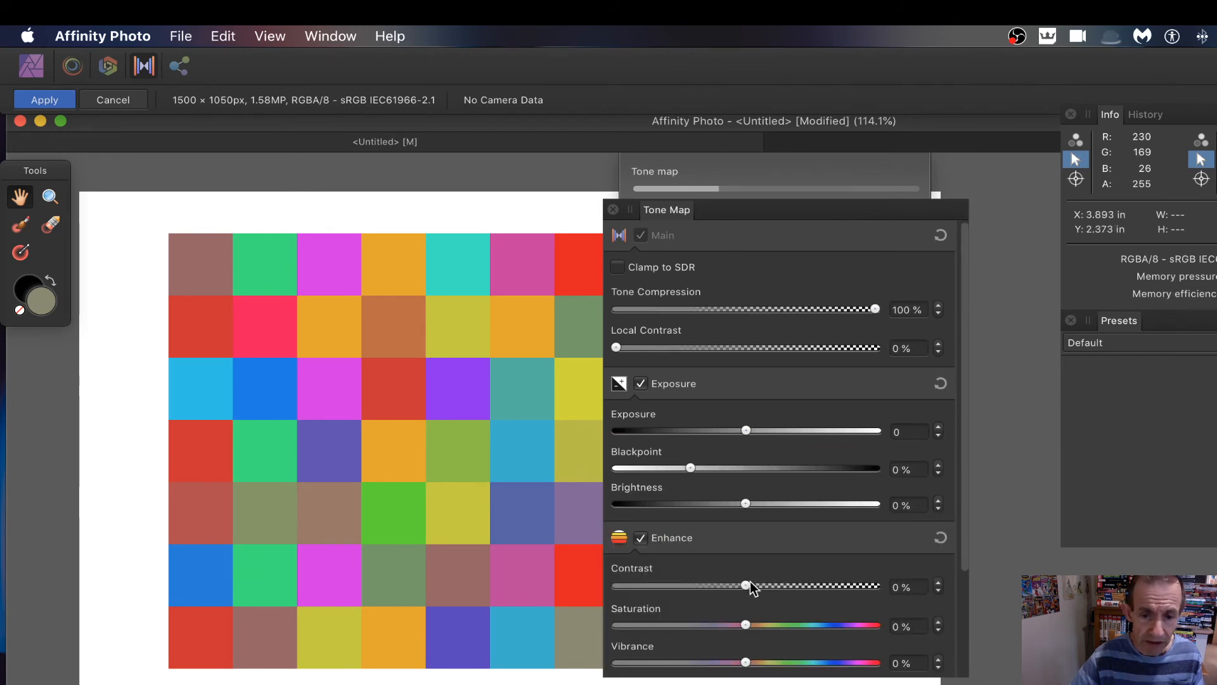
- Set the tone map's compression to 61%, blackpoint to 19%, contrast to 30% and saturation to -19%
drag(748, 584, 805, 589)
mouse_move(745, 625)
mouse_down()
mouse_move(834, 623)
mouse_move(721, 627)
mouse_up()
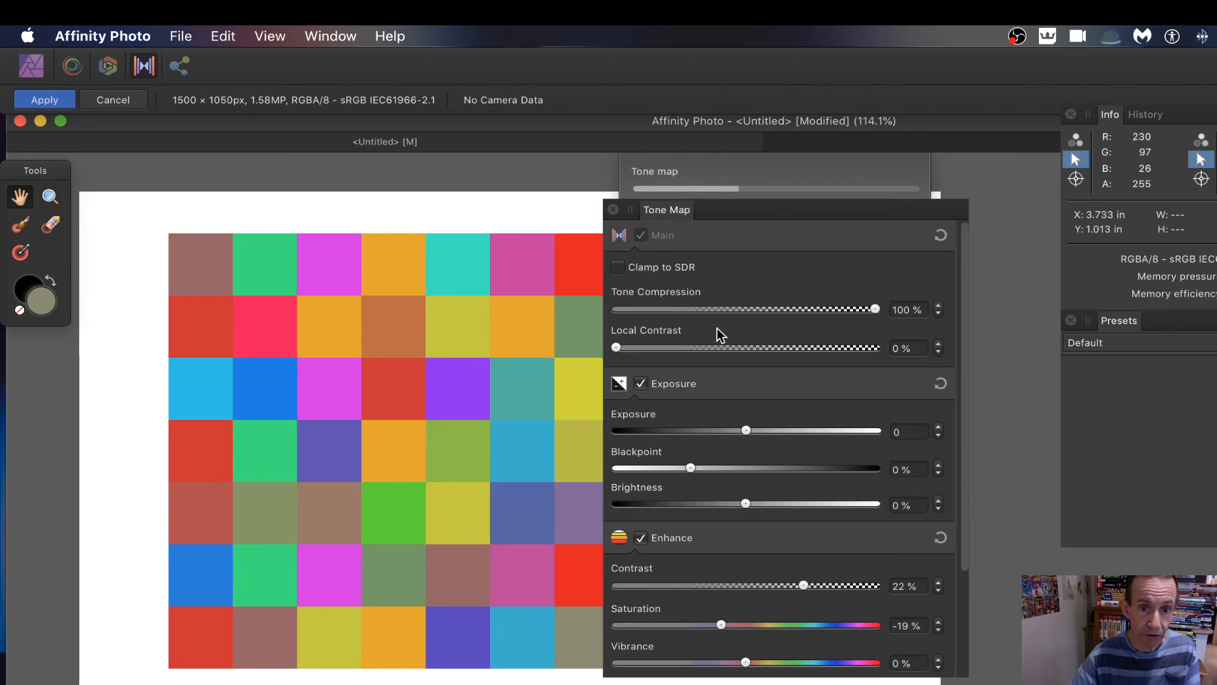
drag(832, 309, 774, 314)
drag(692, 468, 828, 468)
mouse_move(803, 585)
mouse_down()
mouse_move(841, 583)
mouse_move(706, 584)
mouse_move(789, 585)
mouse_up()
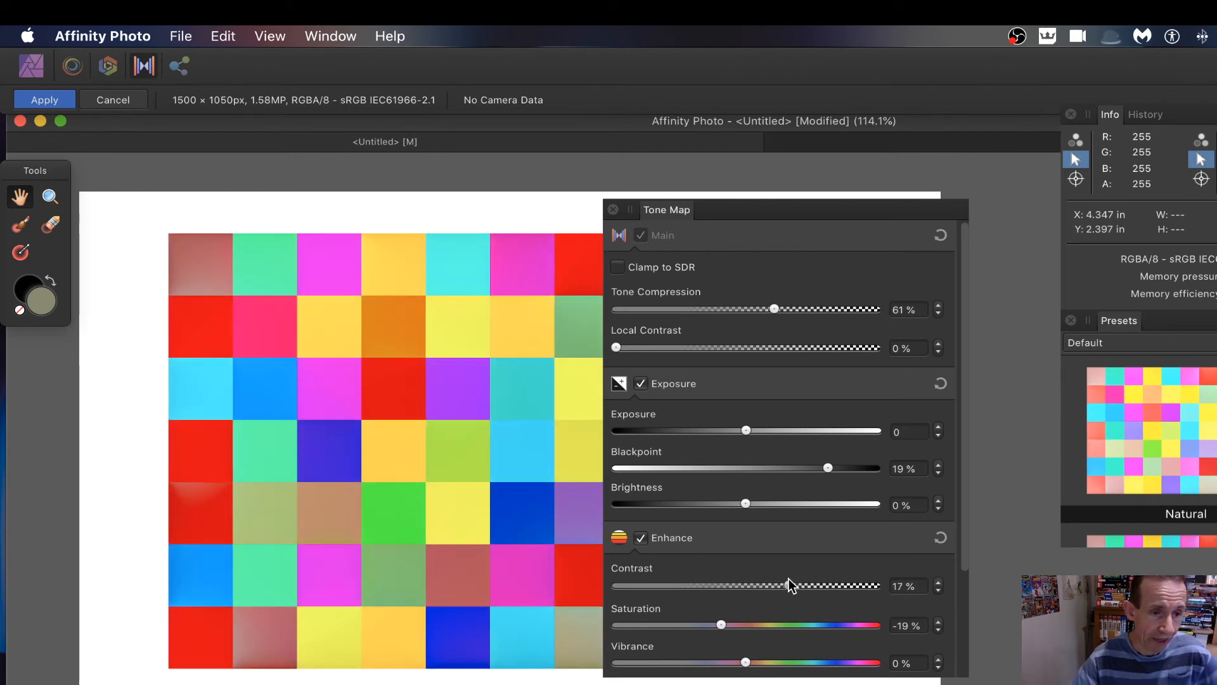
drag(788, 580, 823, 559)
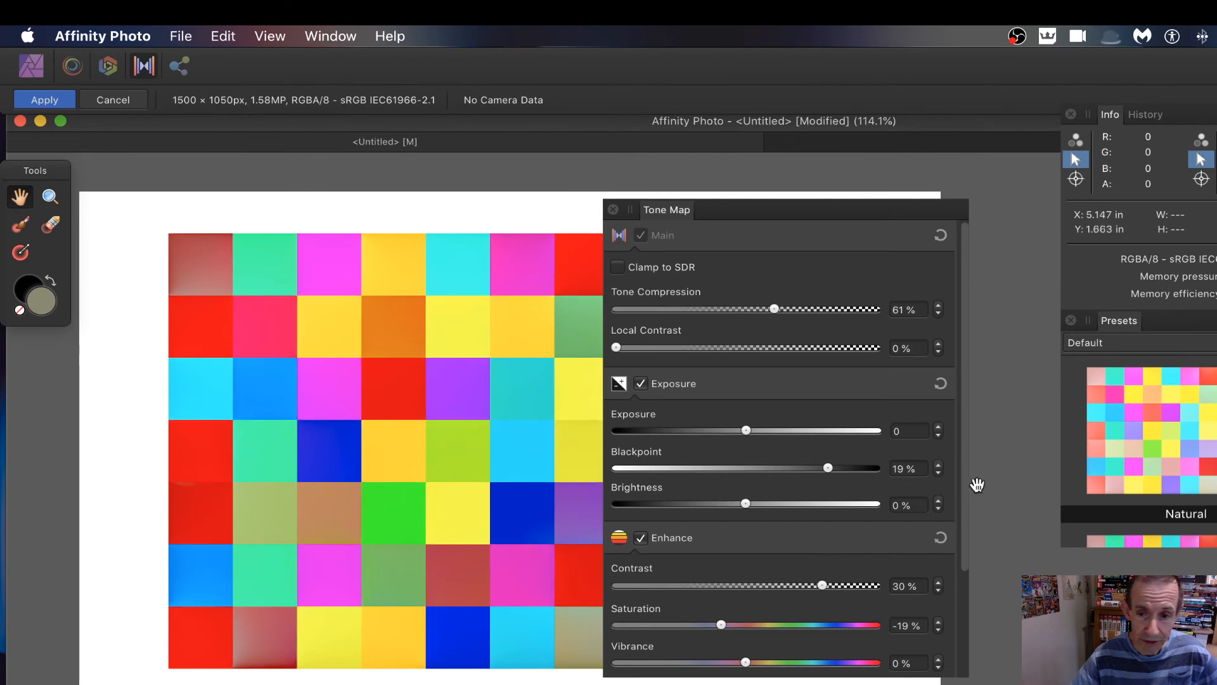
- Look through the remaining Tone Map options and cancel the tone mapping without applying it
scroll(868, 431, down, 2)
scroll(899, 397, up, 2)
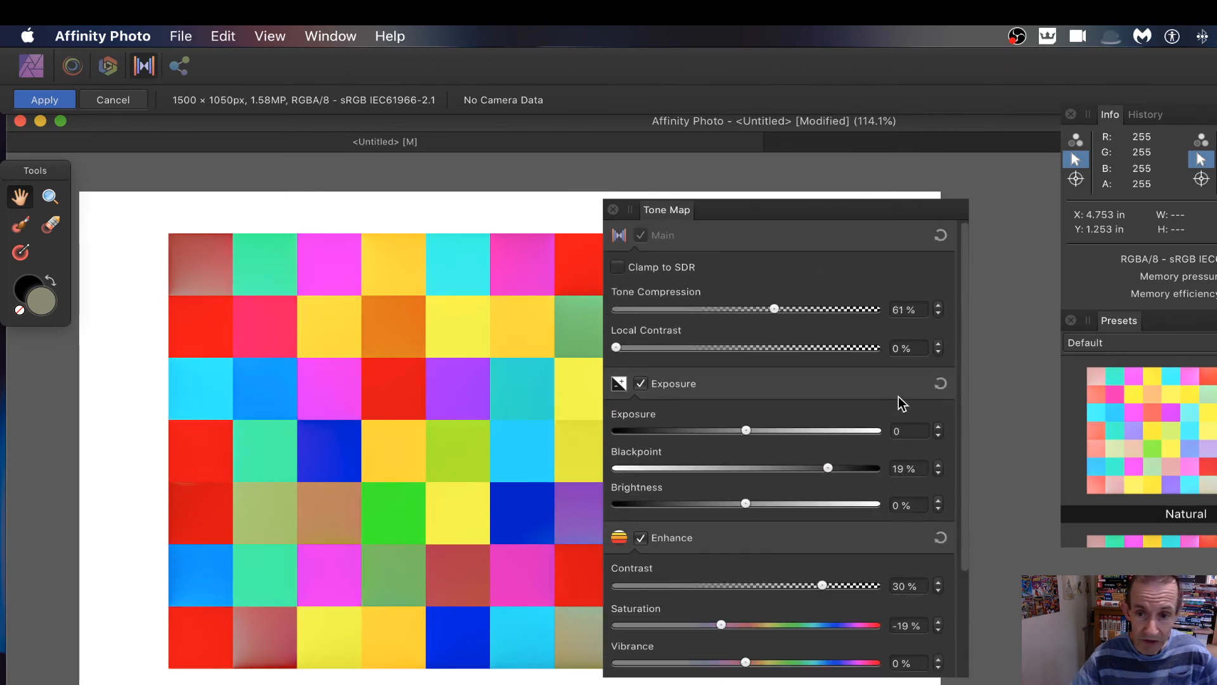
scroll(742, 544, down, 2)
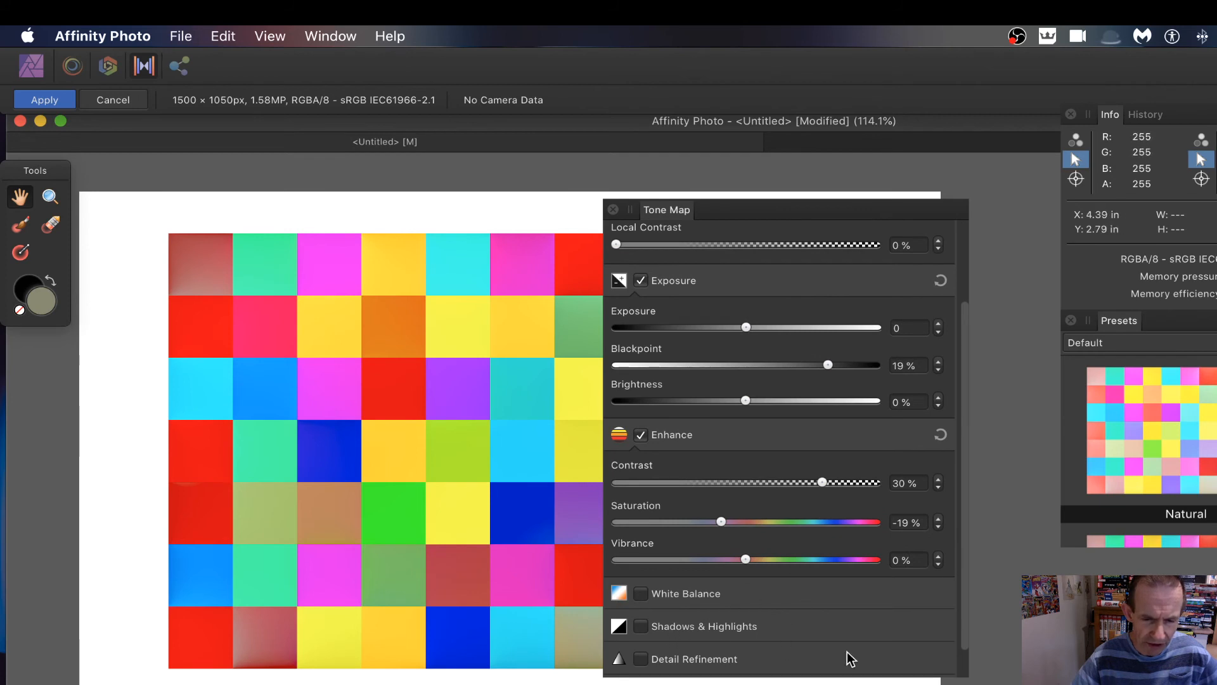
click(119, 103)
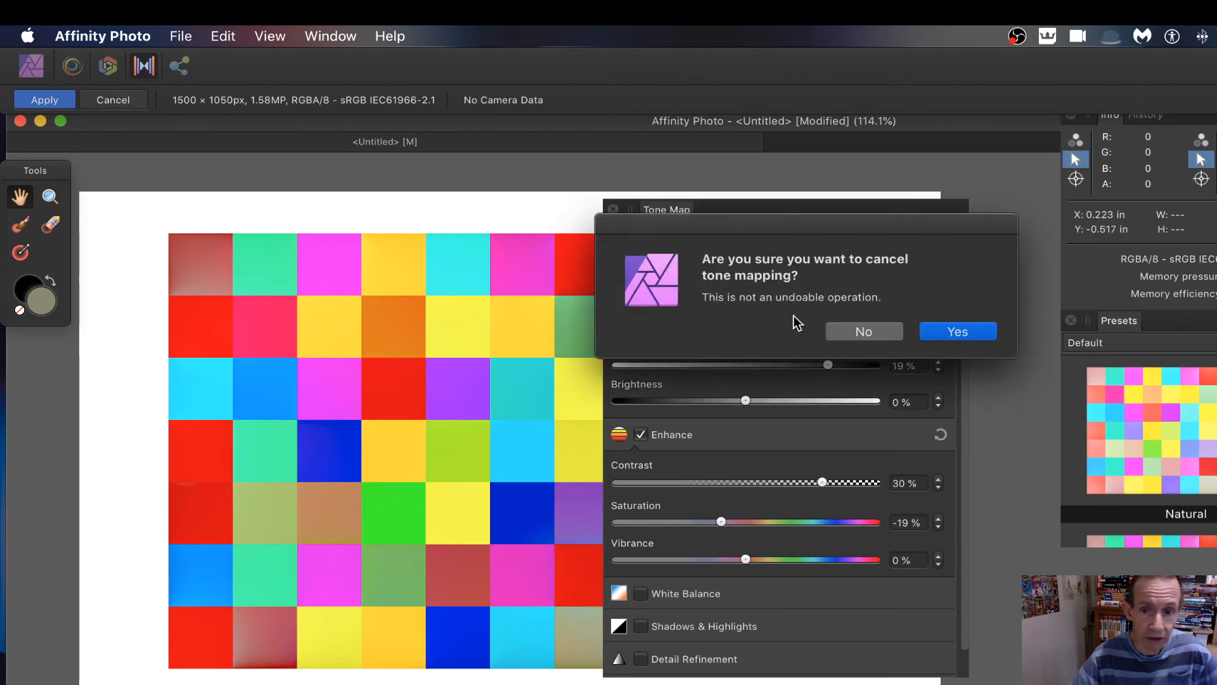
click(968, 333)
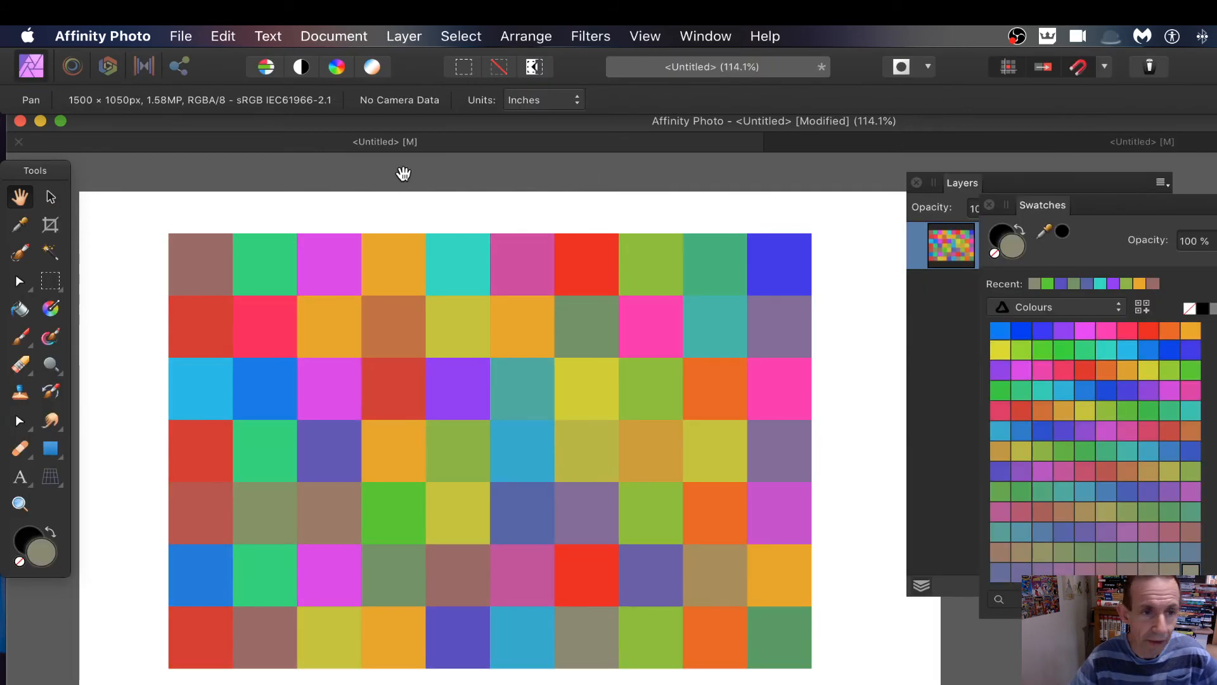
- Add a Recolour adjustment over the pattern layer and set its hue to 153.2°
click(50, 197)
click(394, 35)
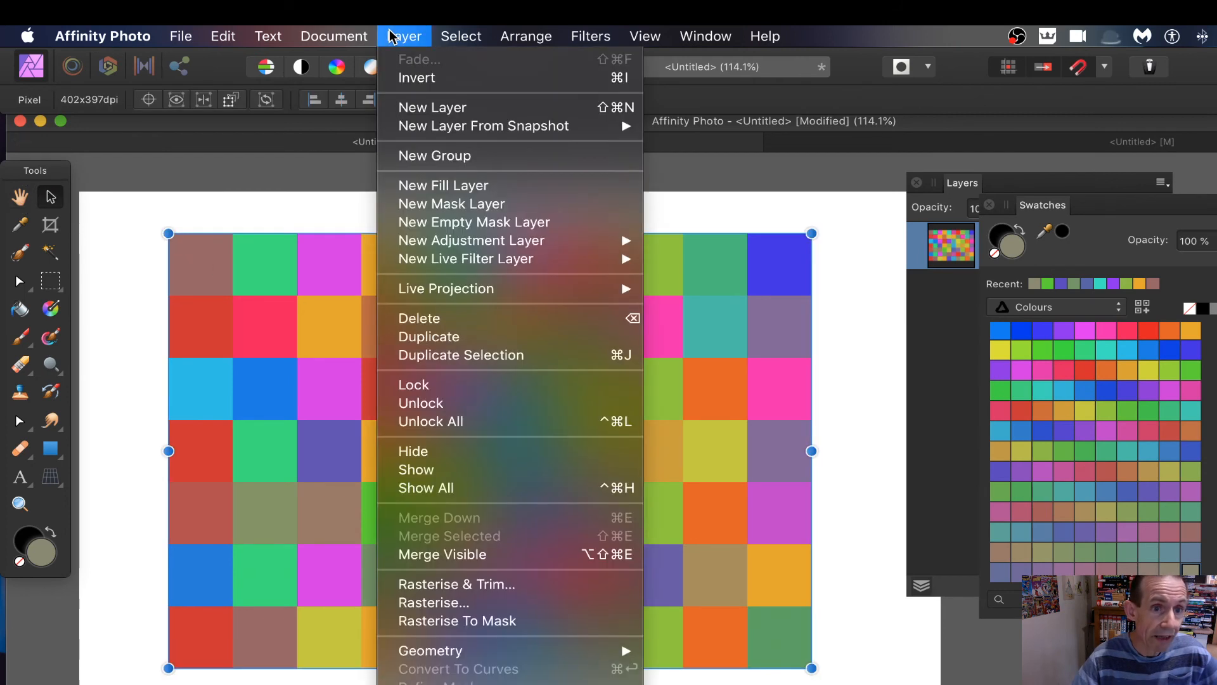
mouse_move(476, 247)
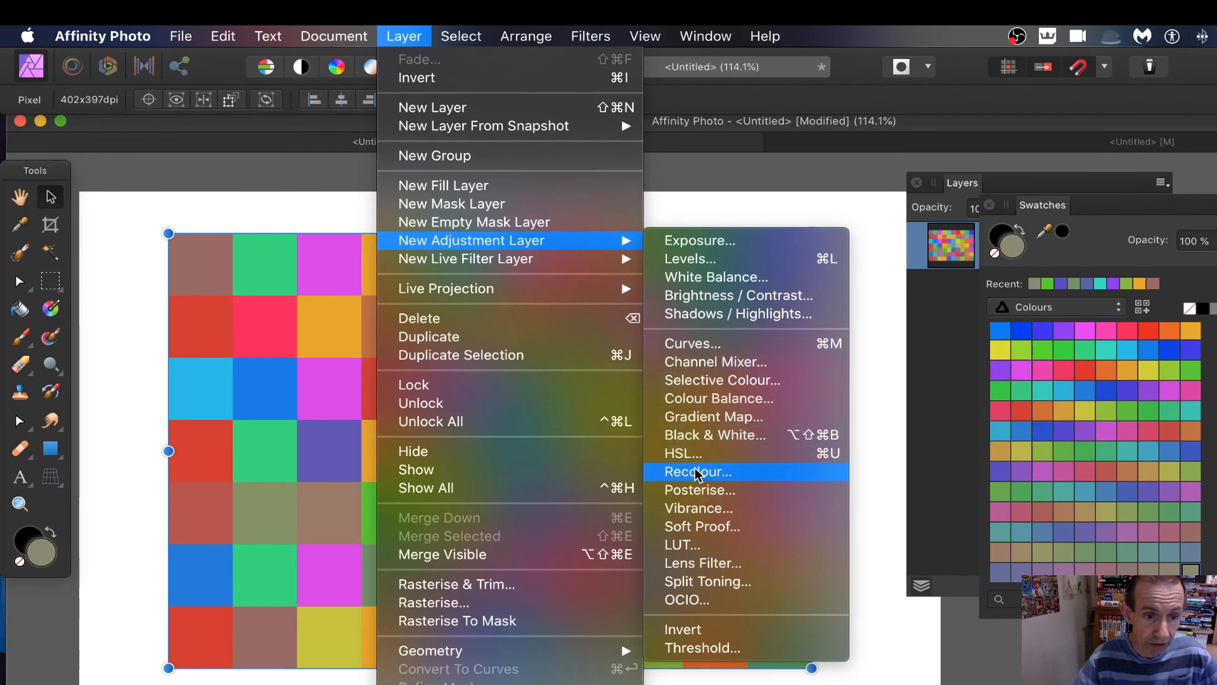
click(696, 473)
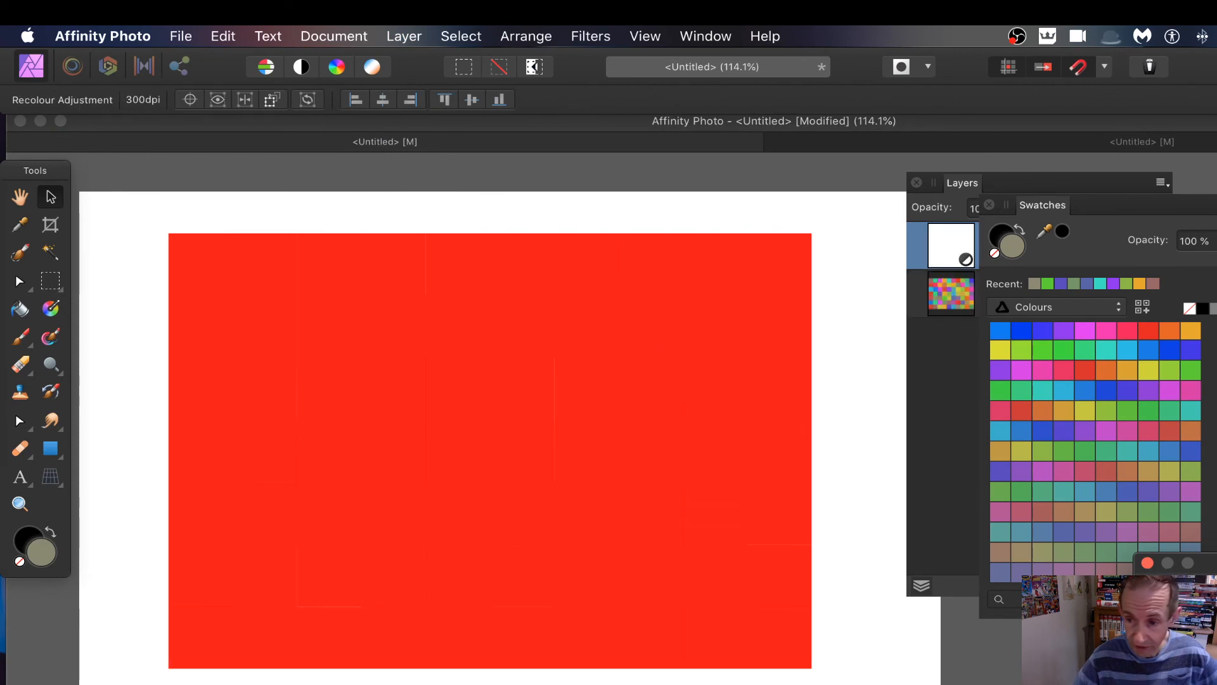
drag(1208, 563, 635, 362)
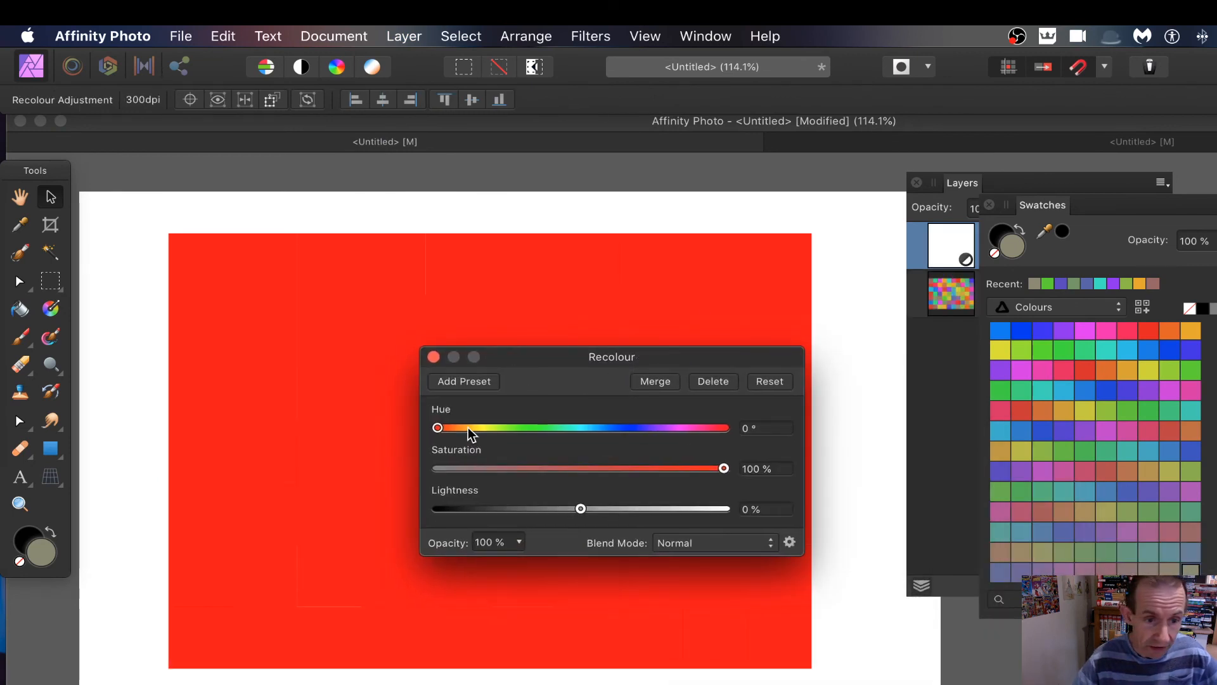
drag(470, 433, 559, 429)
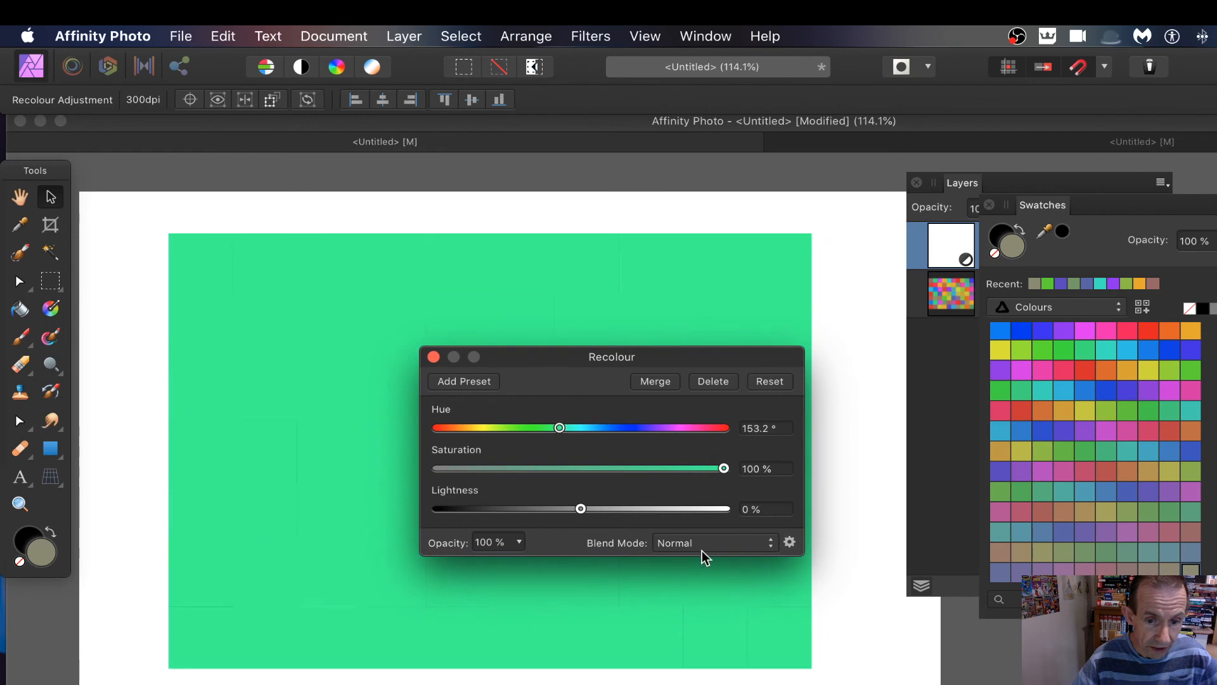
- Try the Darker Colour and Colour Burn blend modes on the Recolour adjustment, and set it to Difference
click(703, 549)
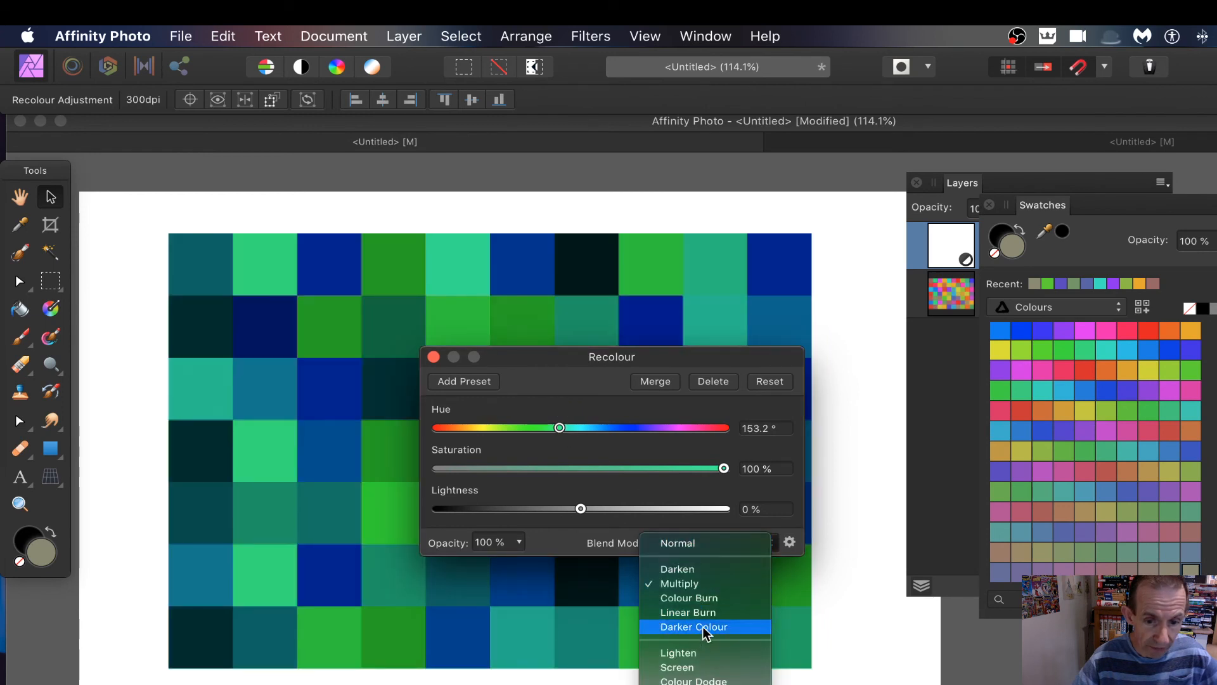
click(705, 628)
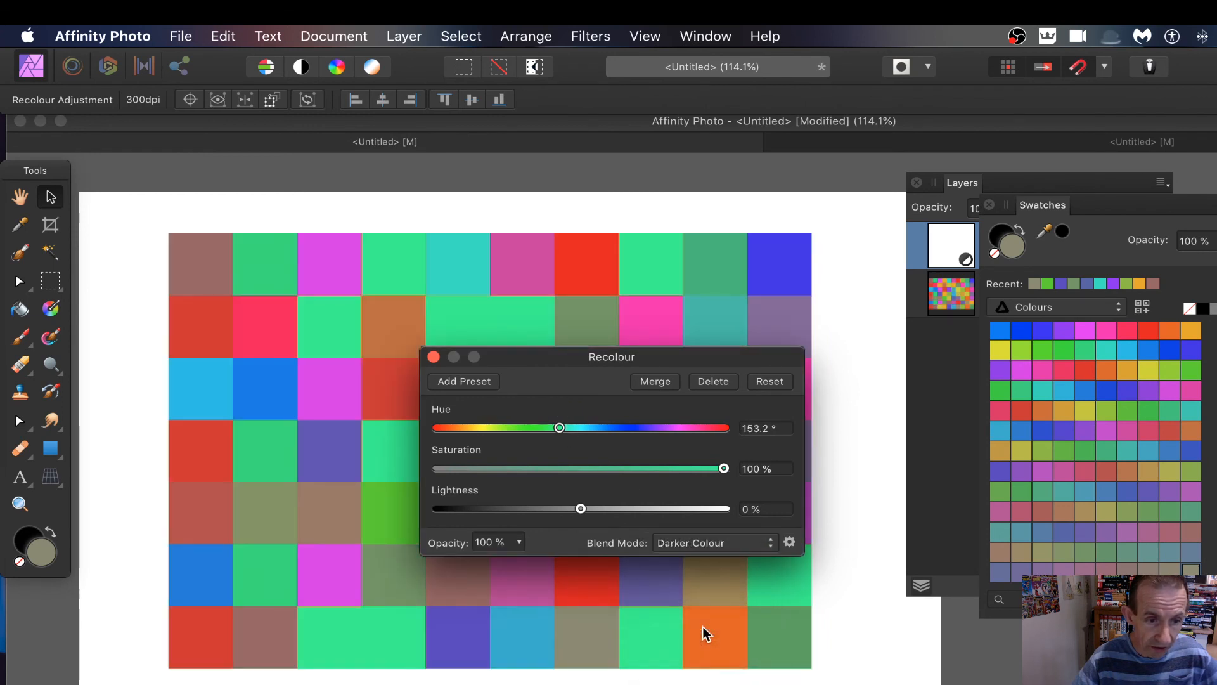
click(704, 543)
click(714, 515)
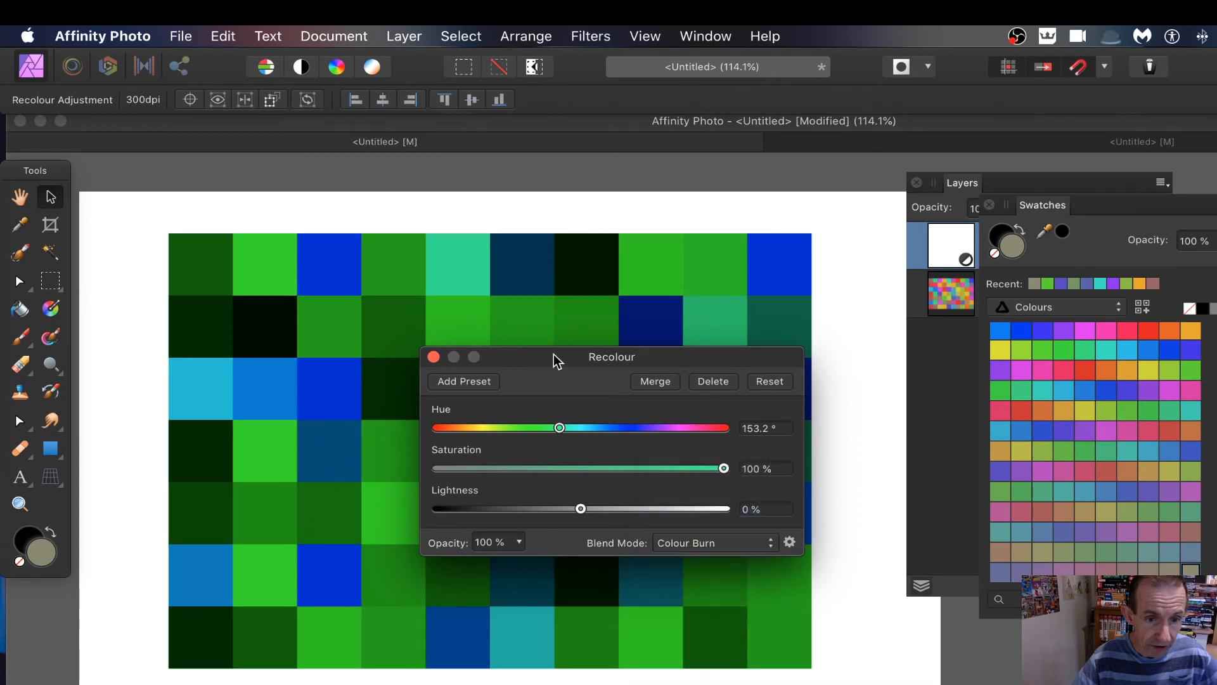
mouse_move(555, 356)
mouse_down()
mouse_move(862, 296)
mouse_move(642, 319)
mouse_up()
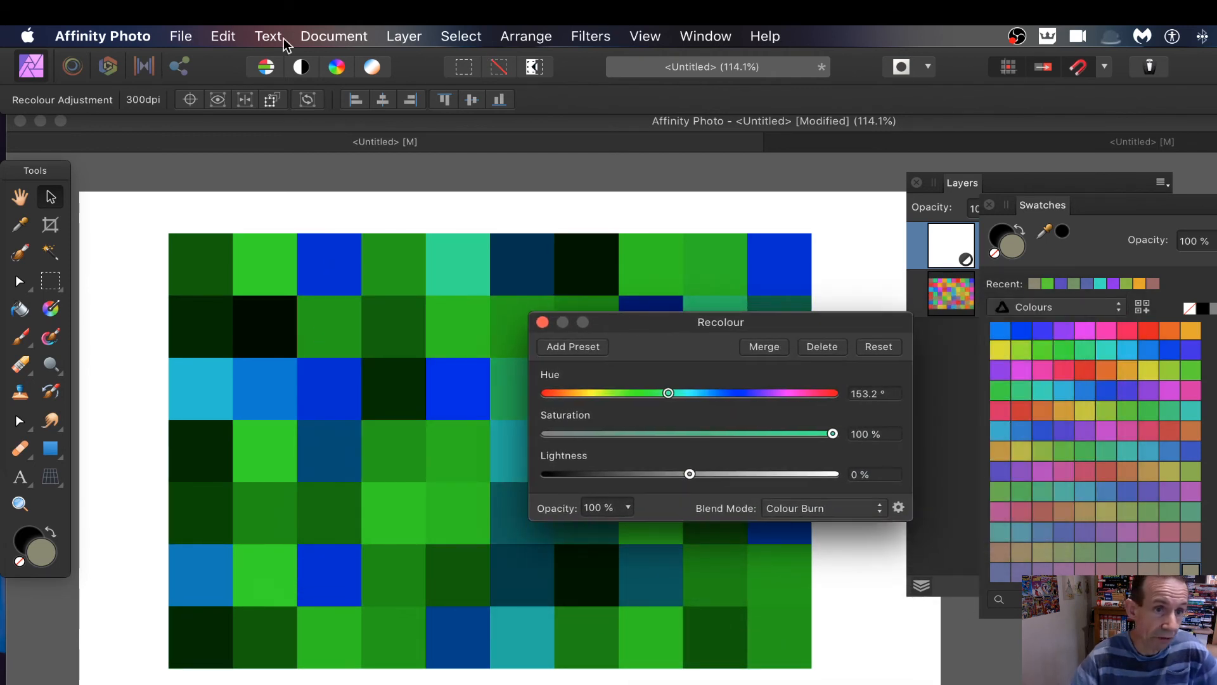
click(825, 508)
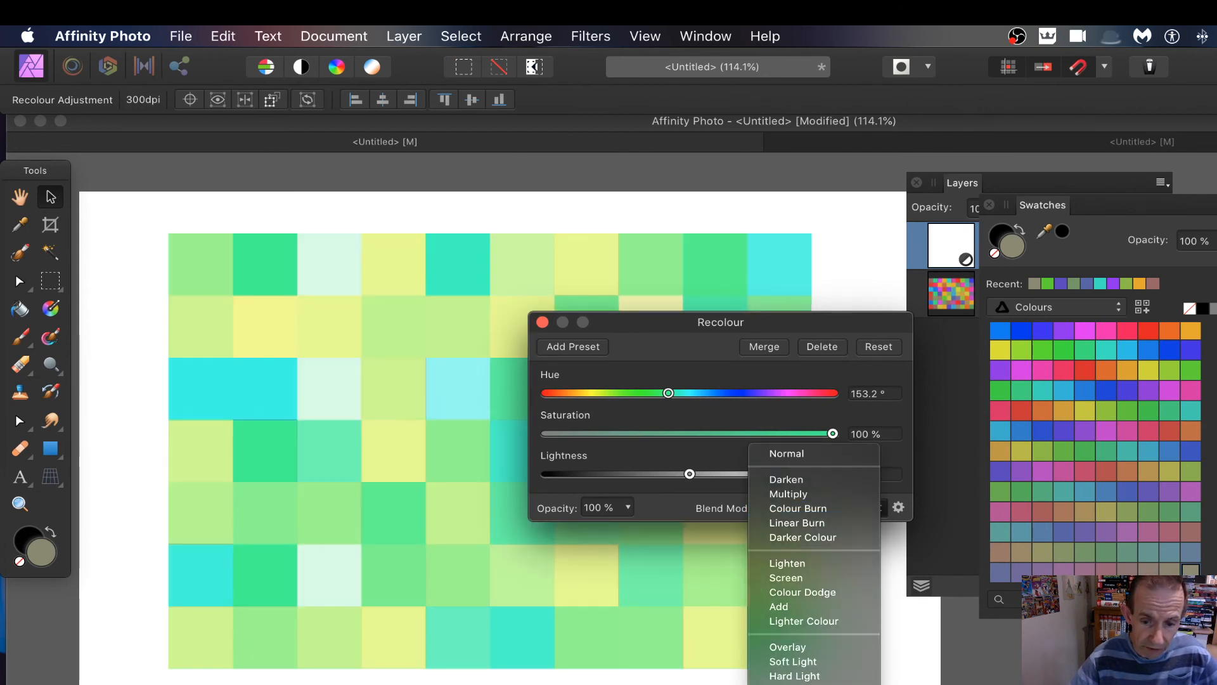
click(791, 683)
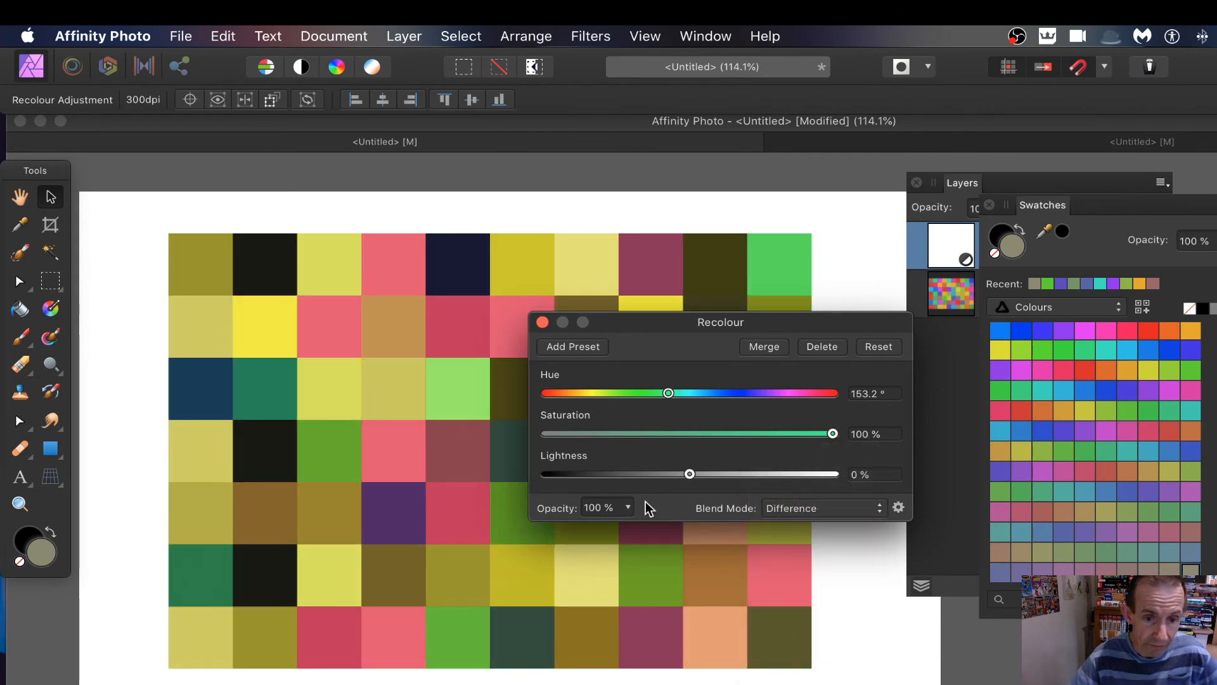
- Set the Recolour adjustment's lightness to -6% and saturation to 57%, and close its settings
mouse_move(667, 480)
mouse_down()
mouse_move(630, 474)
mouse_move(797, 474)
mouse_move(681, 472)
mouse_up()
drag(793, 437, 711, 436)
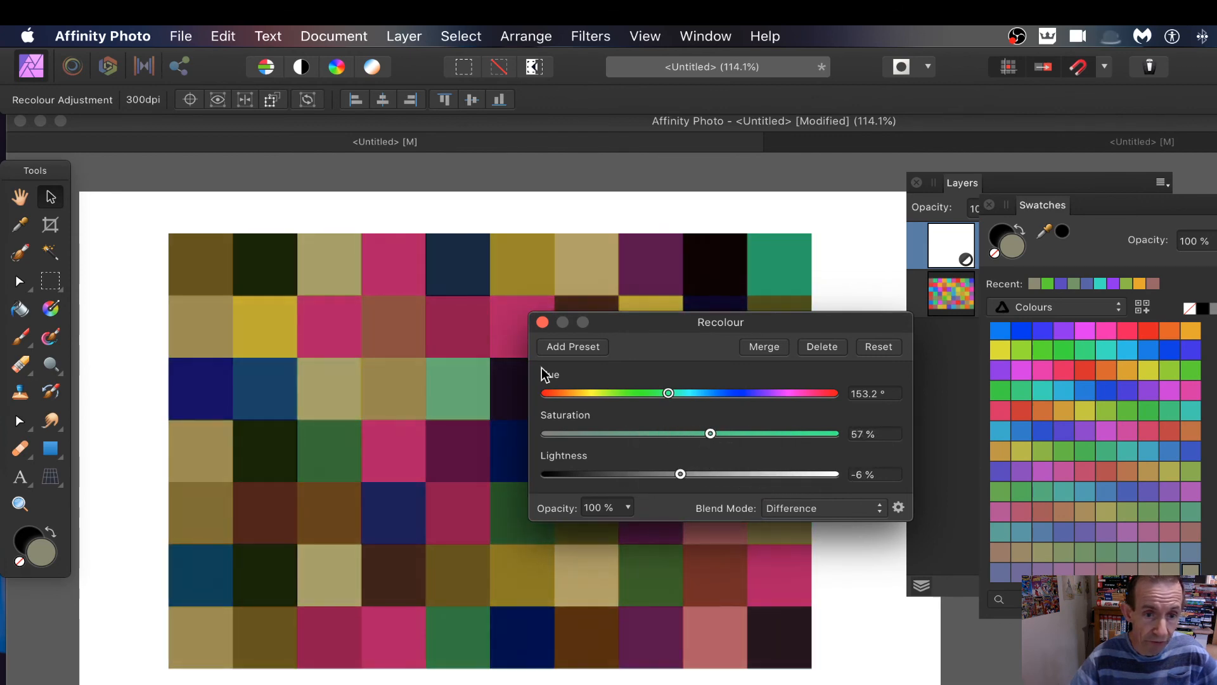
click(542, 322)
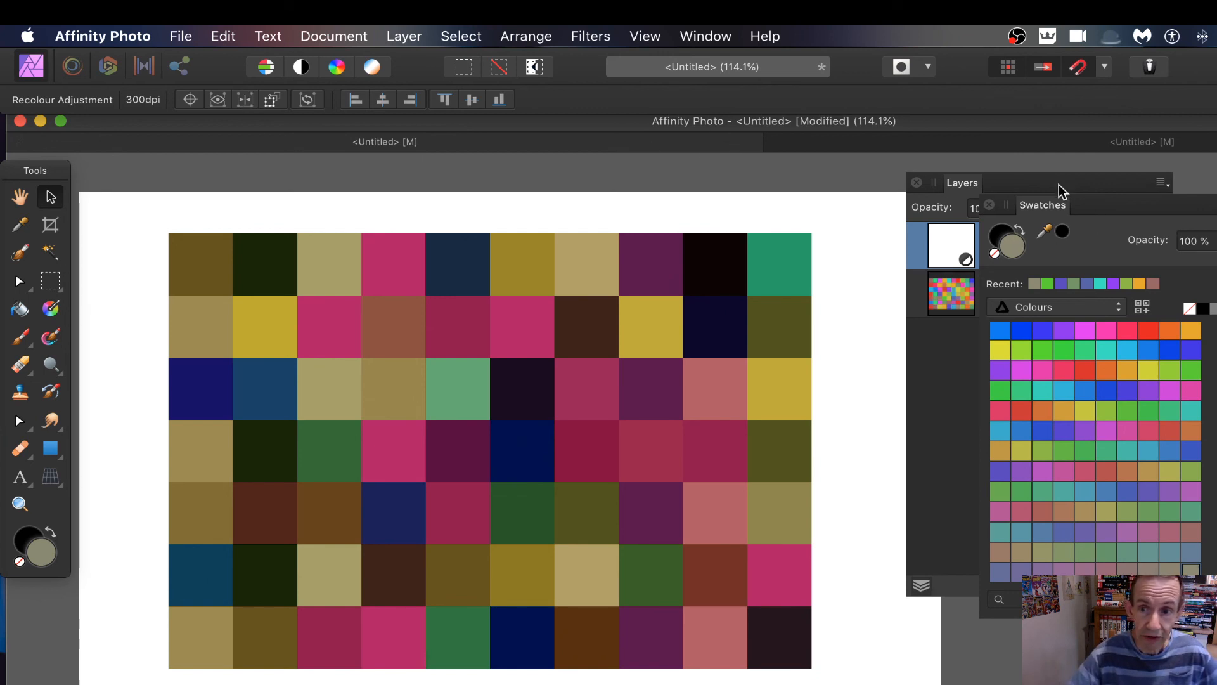
- Move the Layers panel clear of the Swatches panel and delete the Recolour adjustment layer
drag(1063, 191, 805, 192)
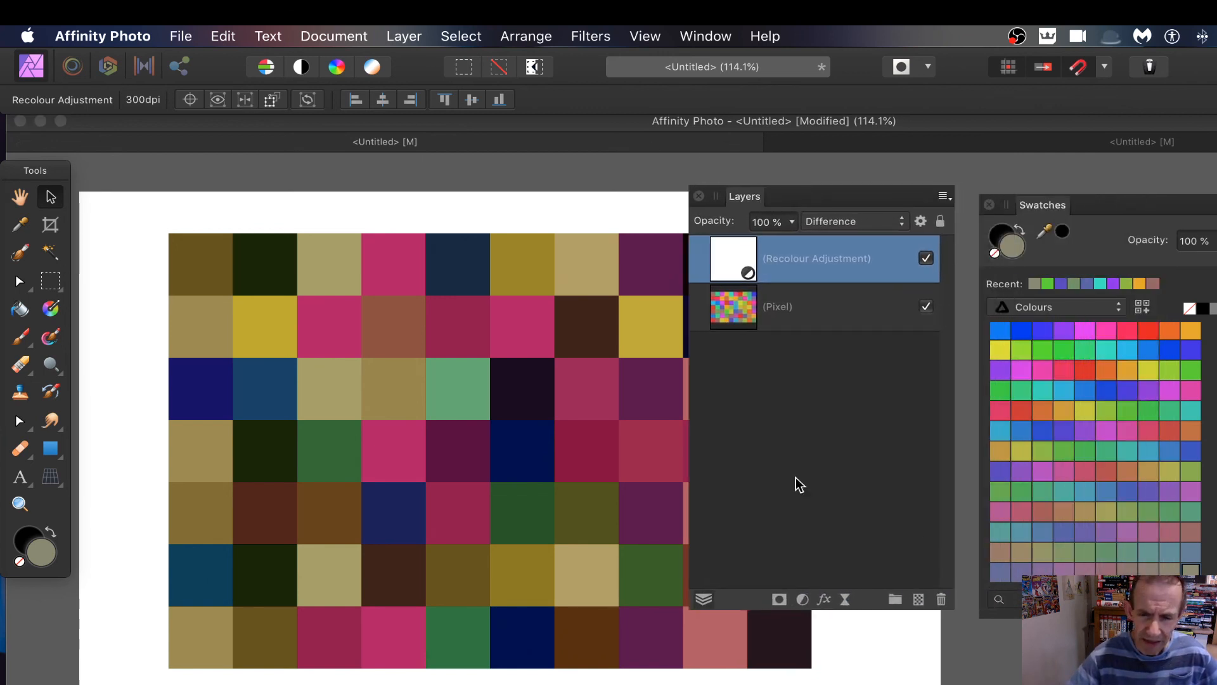
click(942, 599)
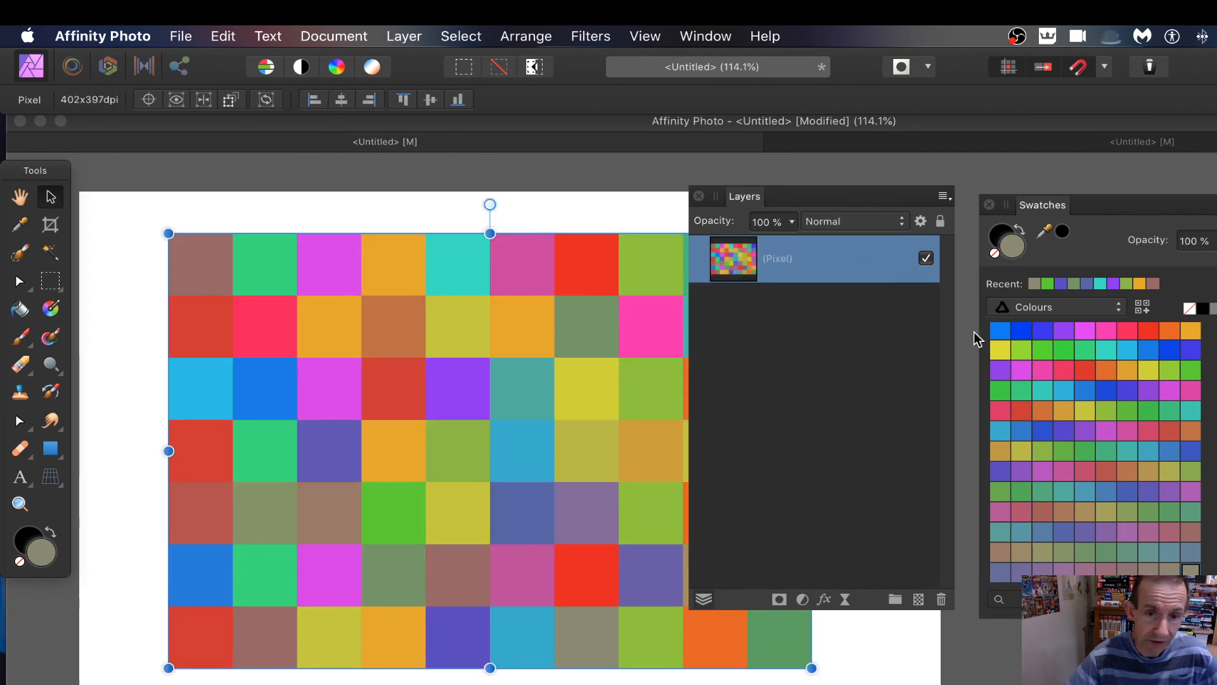
- Add an HSL adjustment with hue shift -133.4°, saturation shift 13% and luminosity shift -2% over the pattern
click(404, 36)
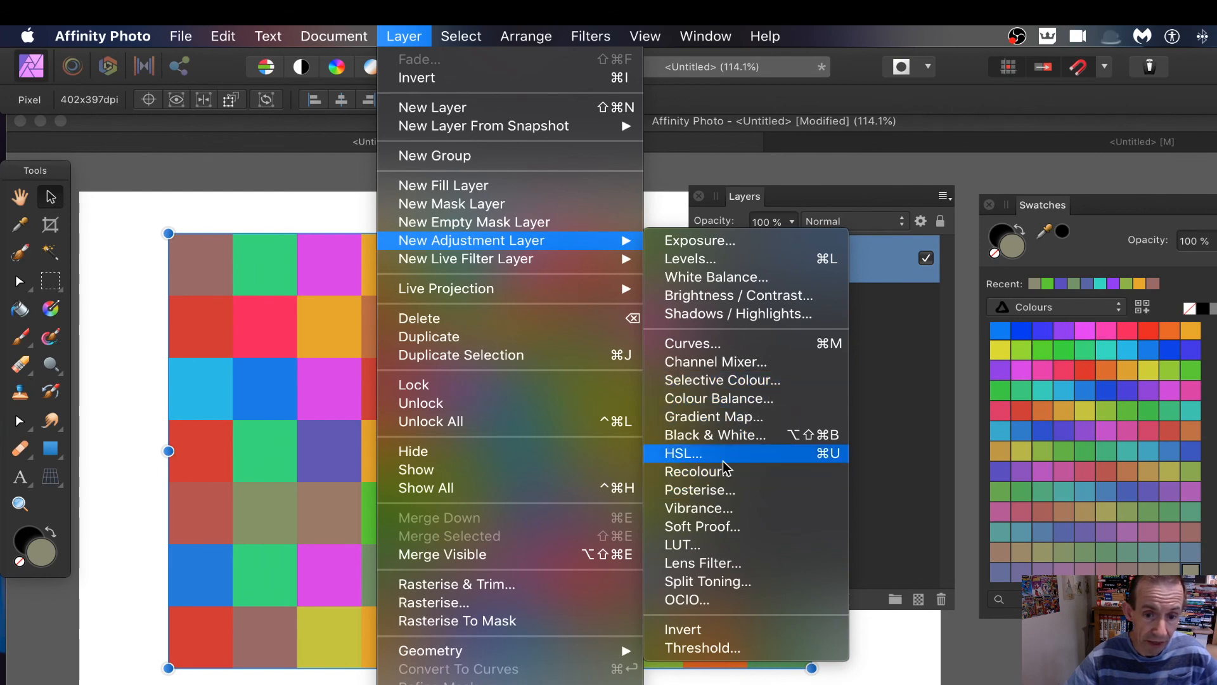
click(684, 454)
drag(694, 387, 584, 388)
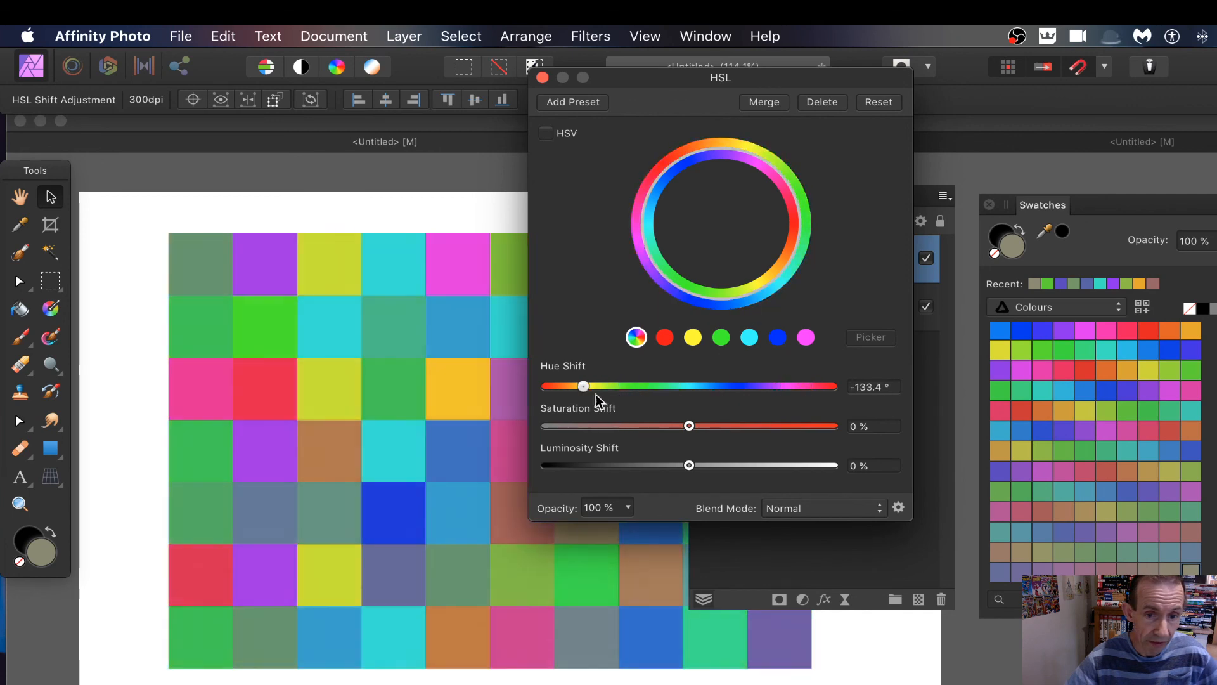
drag(689, 426, 686, 466)
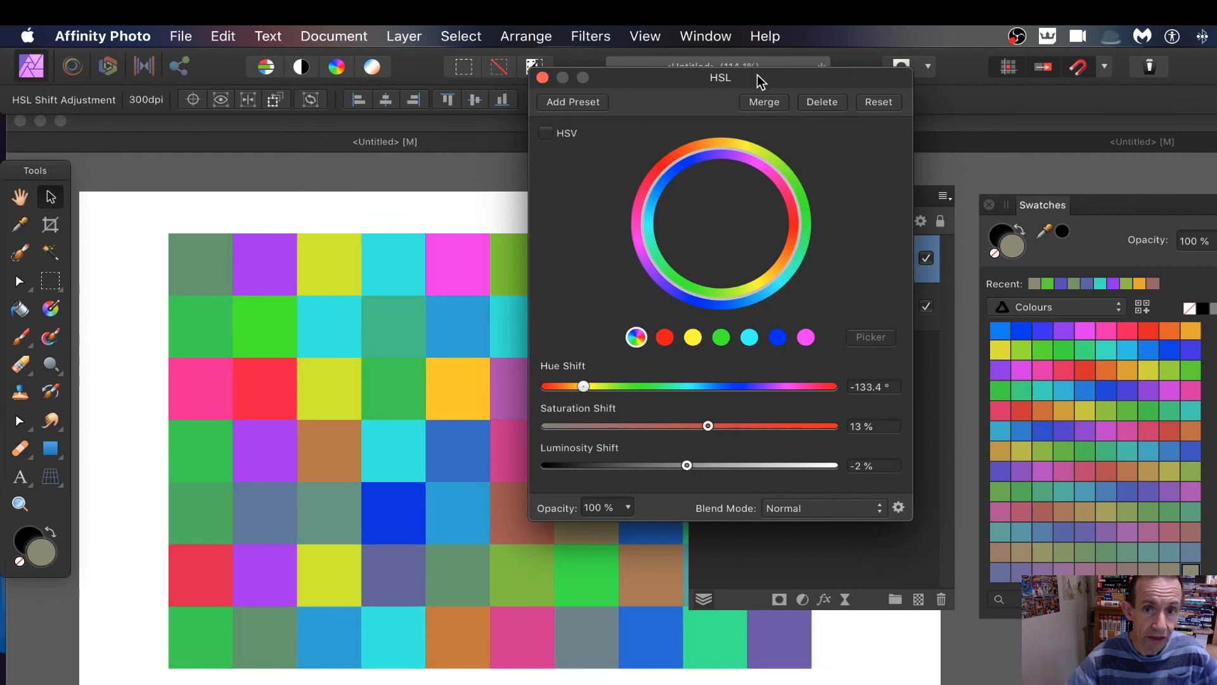
click(543, 79)
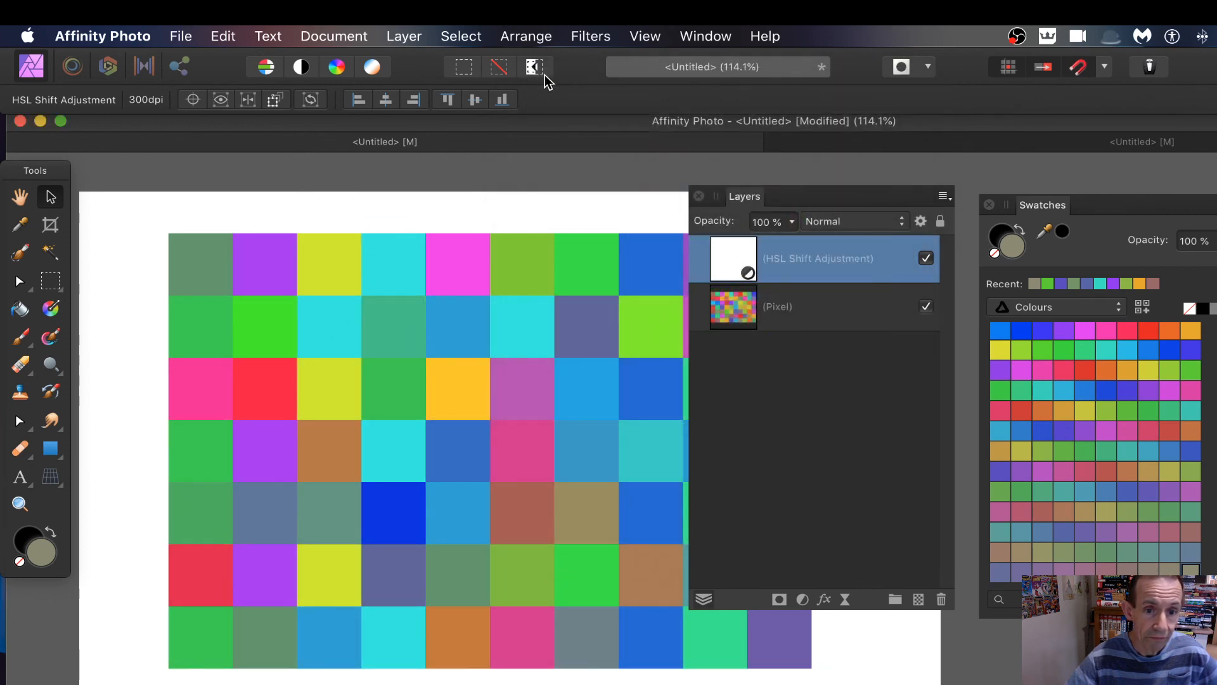